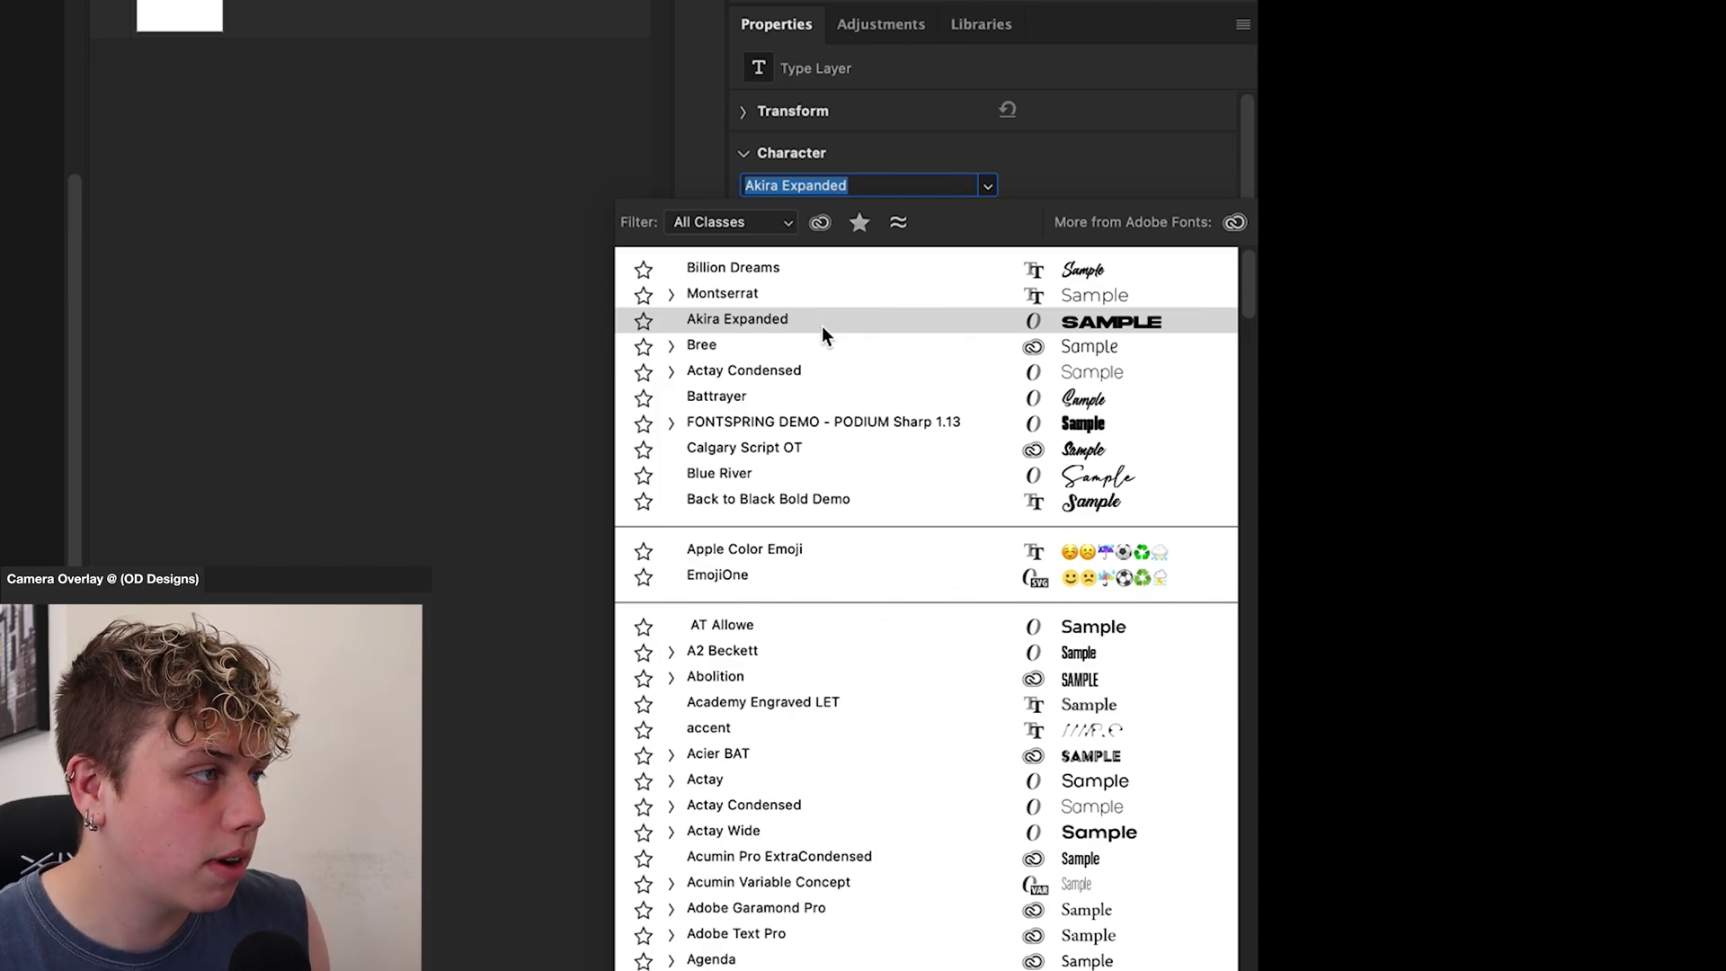
Step: Change the HELLO text's font to Montserrat
click(811, 286)
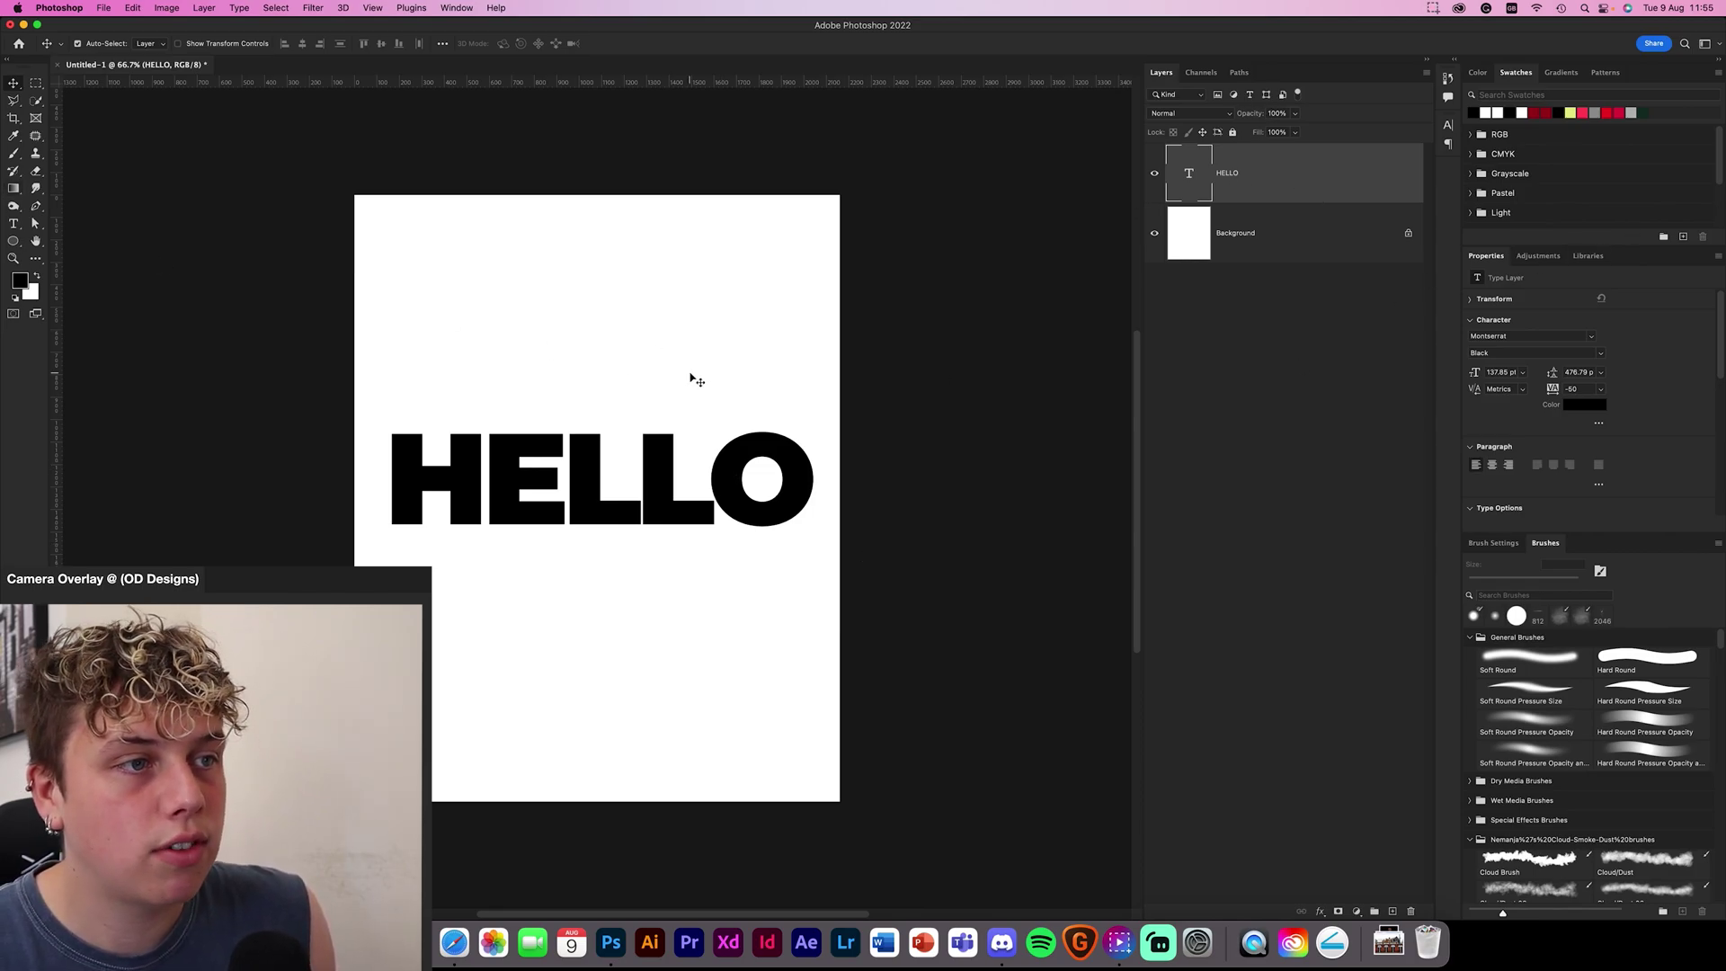
Step: Warp the HELLO text with the horizontal Arc style, using a bend of -35% and a horizontal distortion of -100%
click(14, 225)
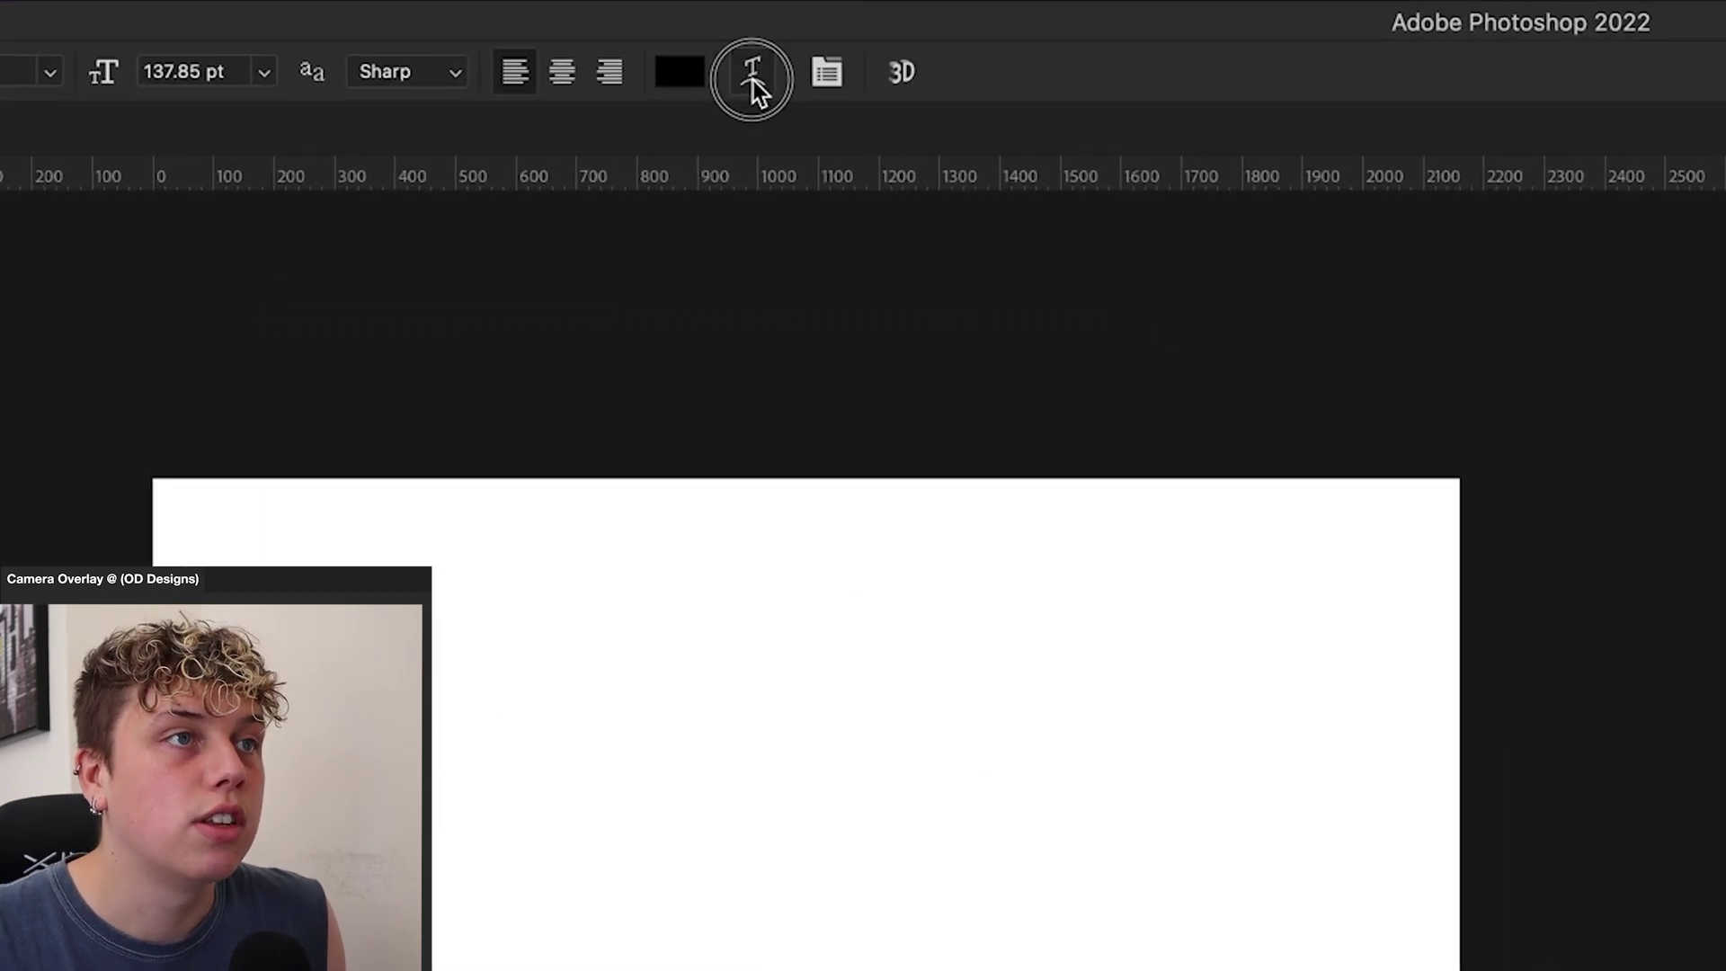
click(753, 81)
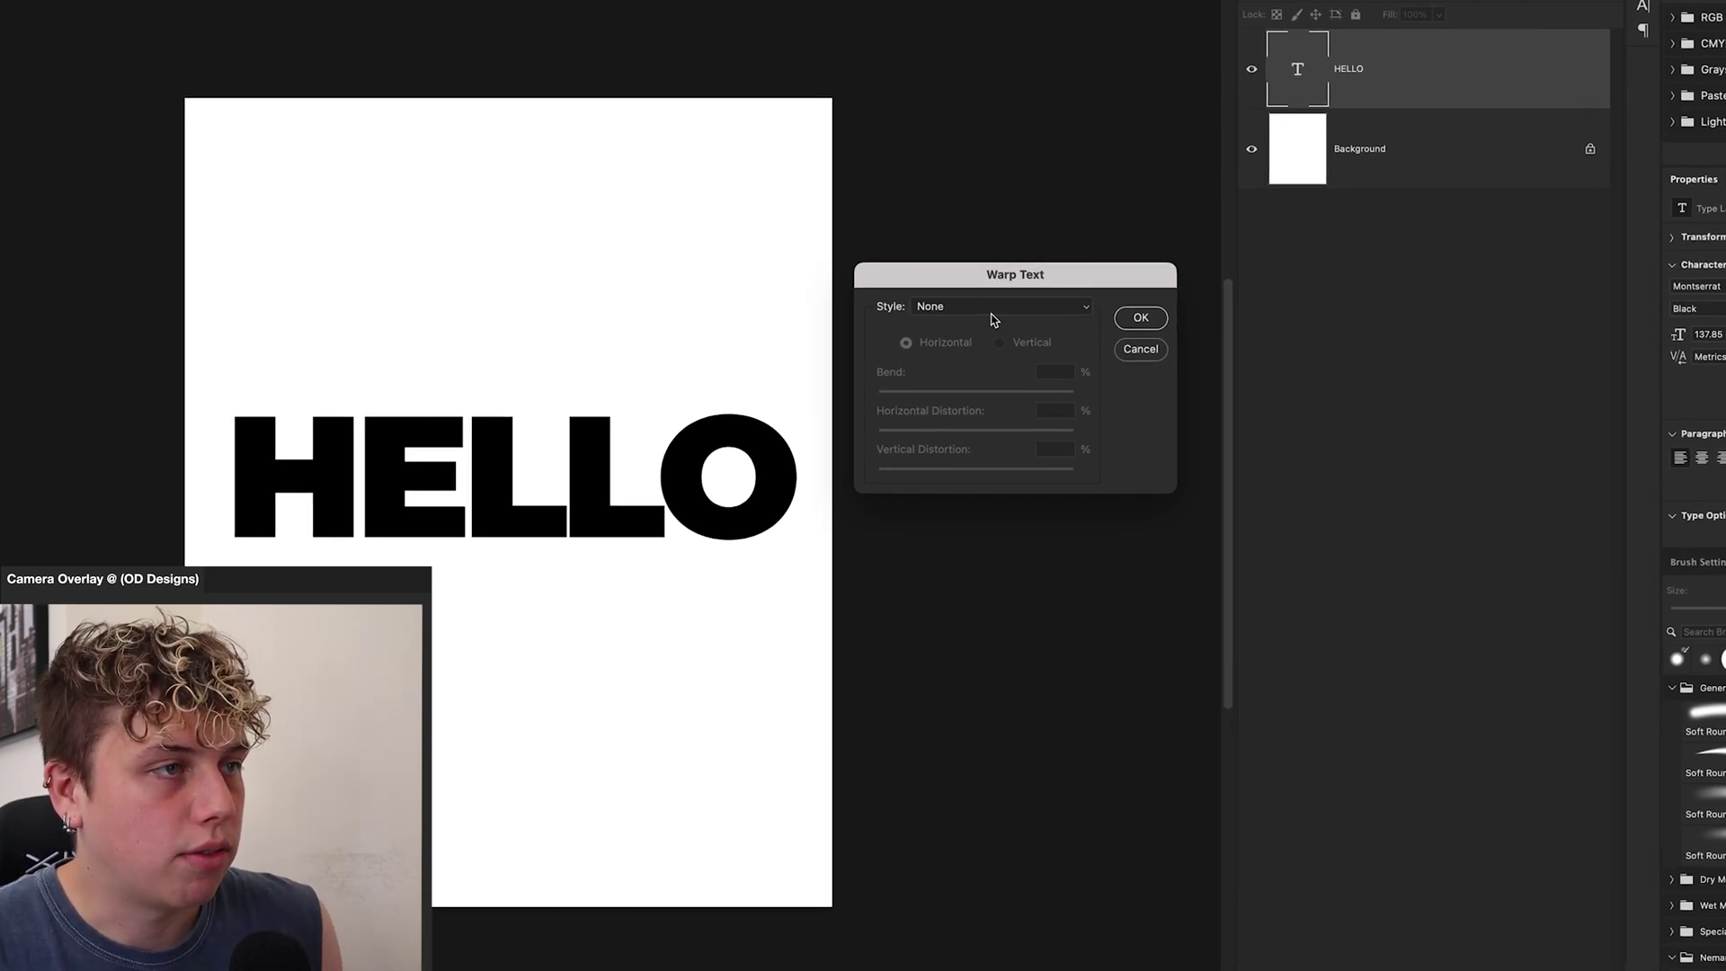
click(992, 307)
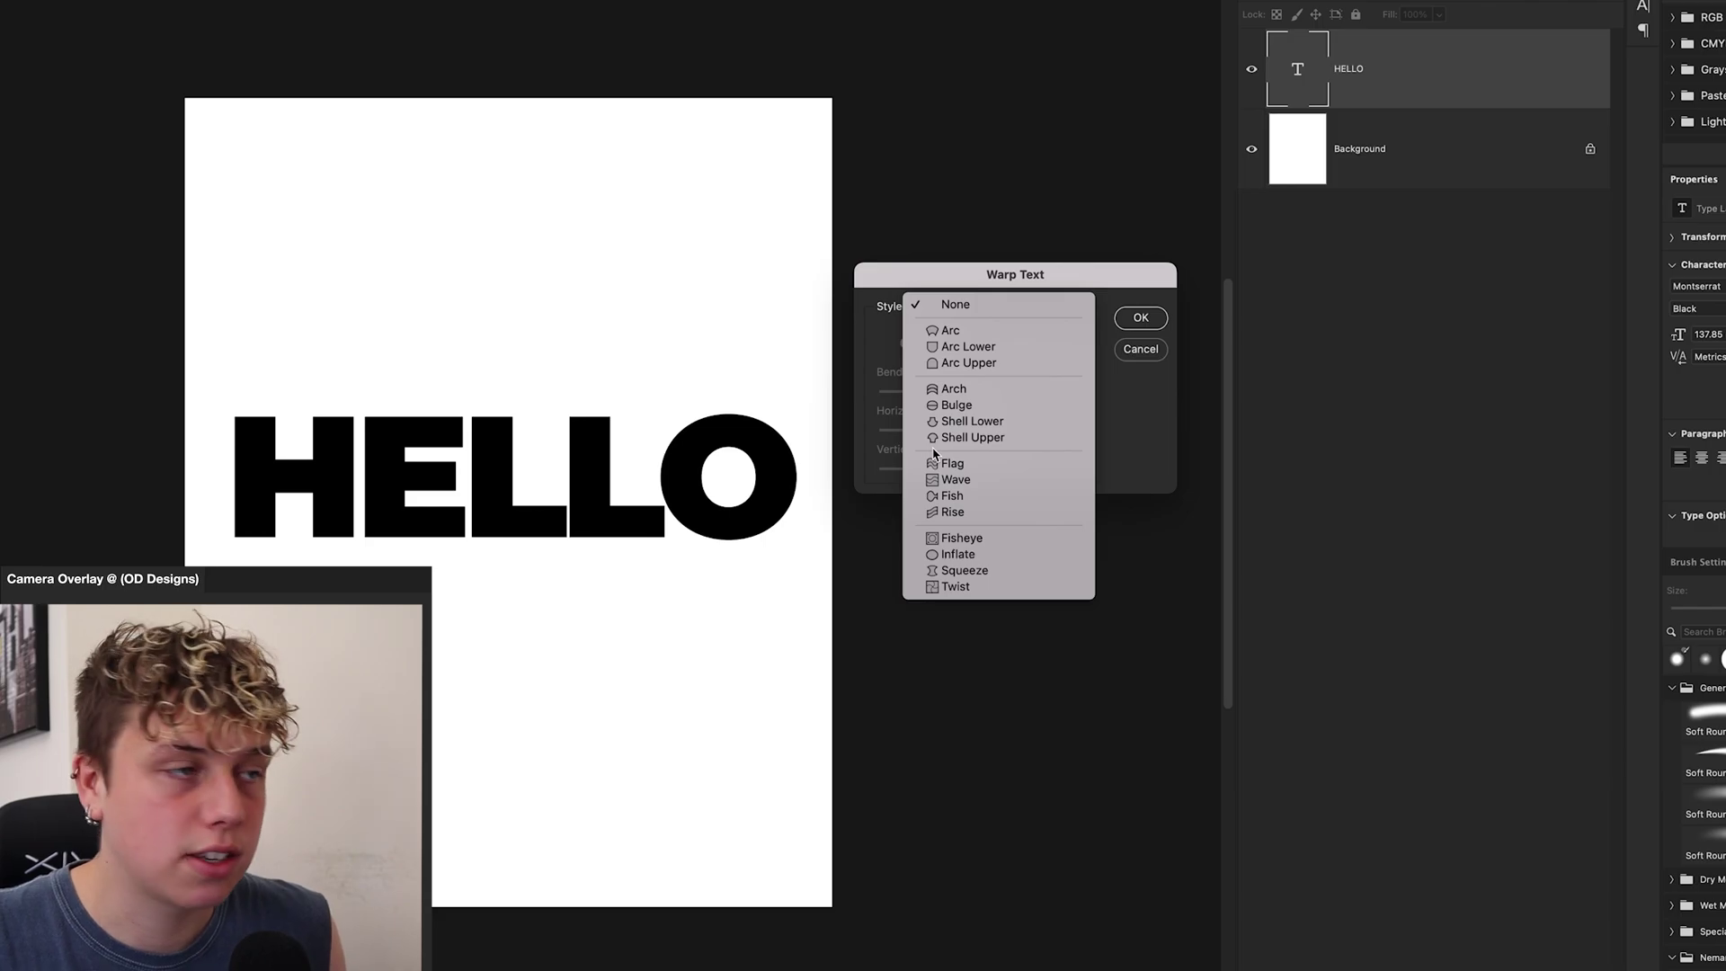
click(990, 334)
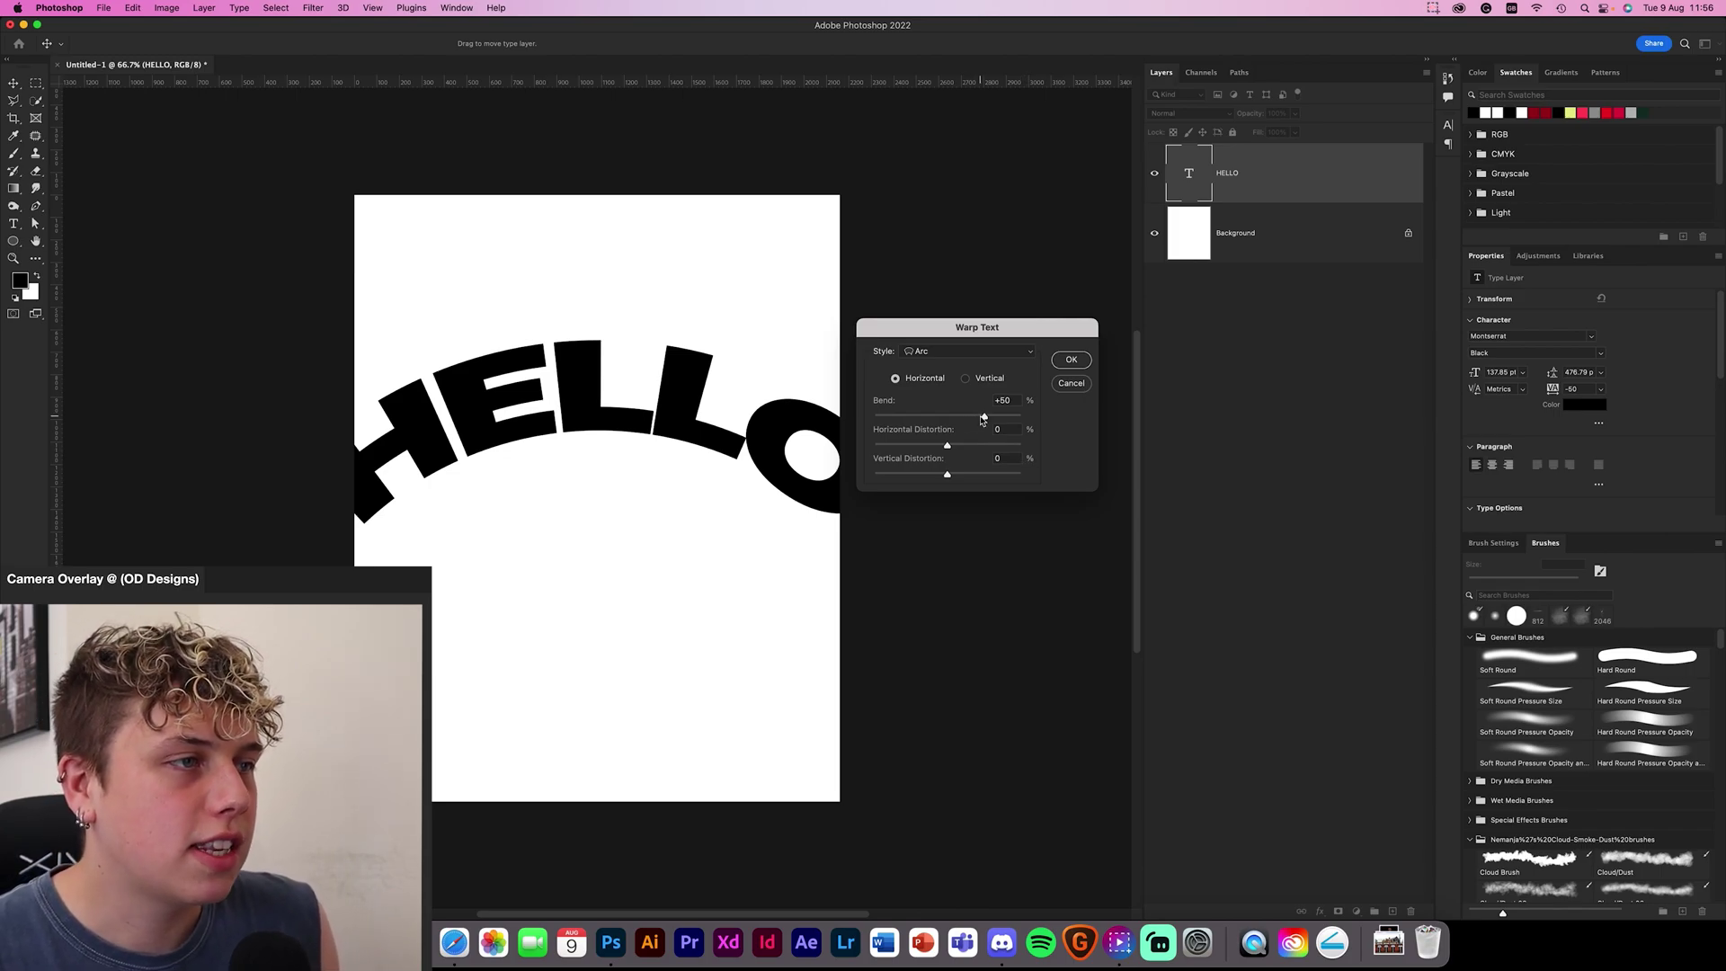
drag(985, 419, 721, 452)
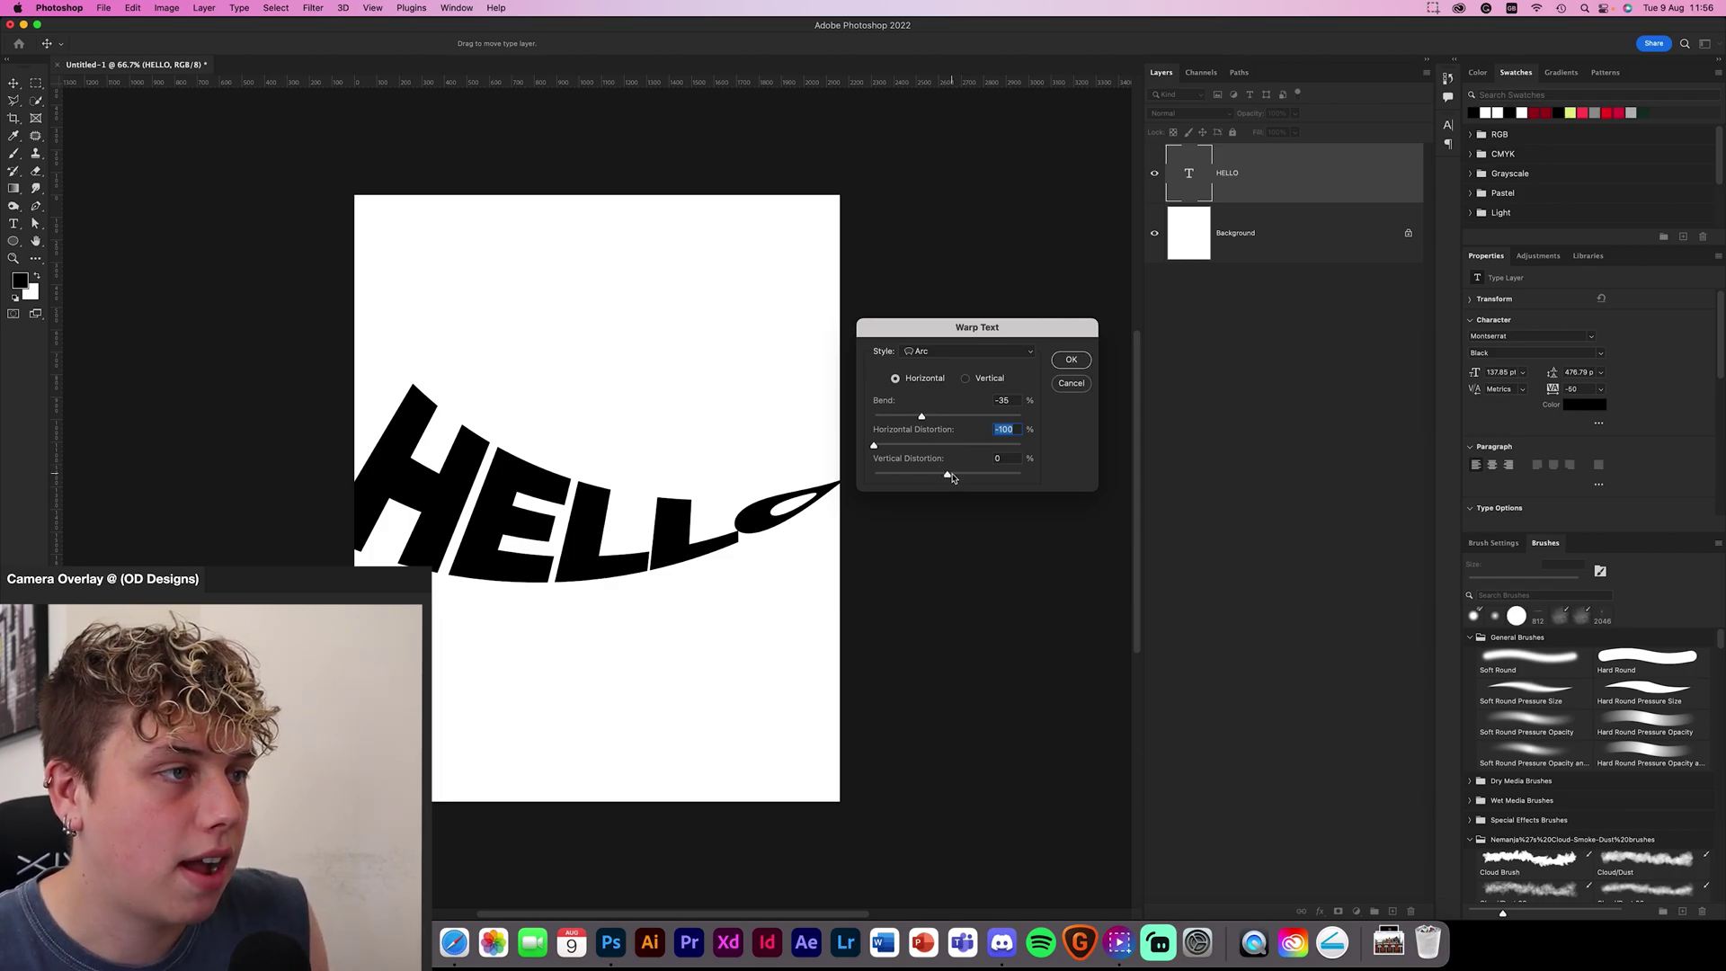
Step: Set the Arc warp's vertical distortion to +39% and apply the warp to the text
drag(949, 478, 1048, 463)
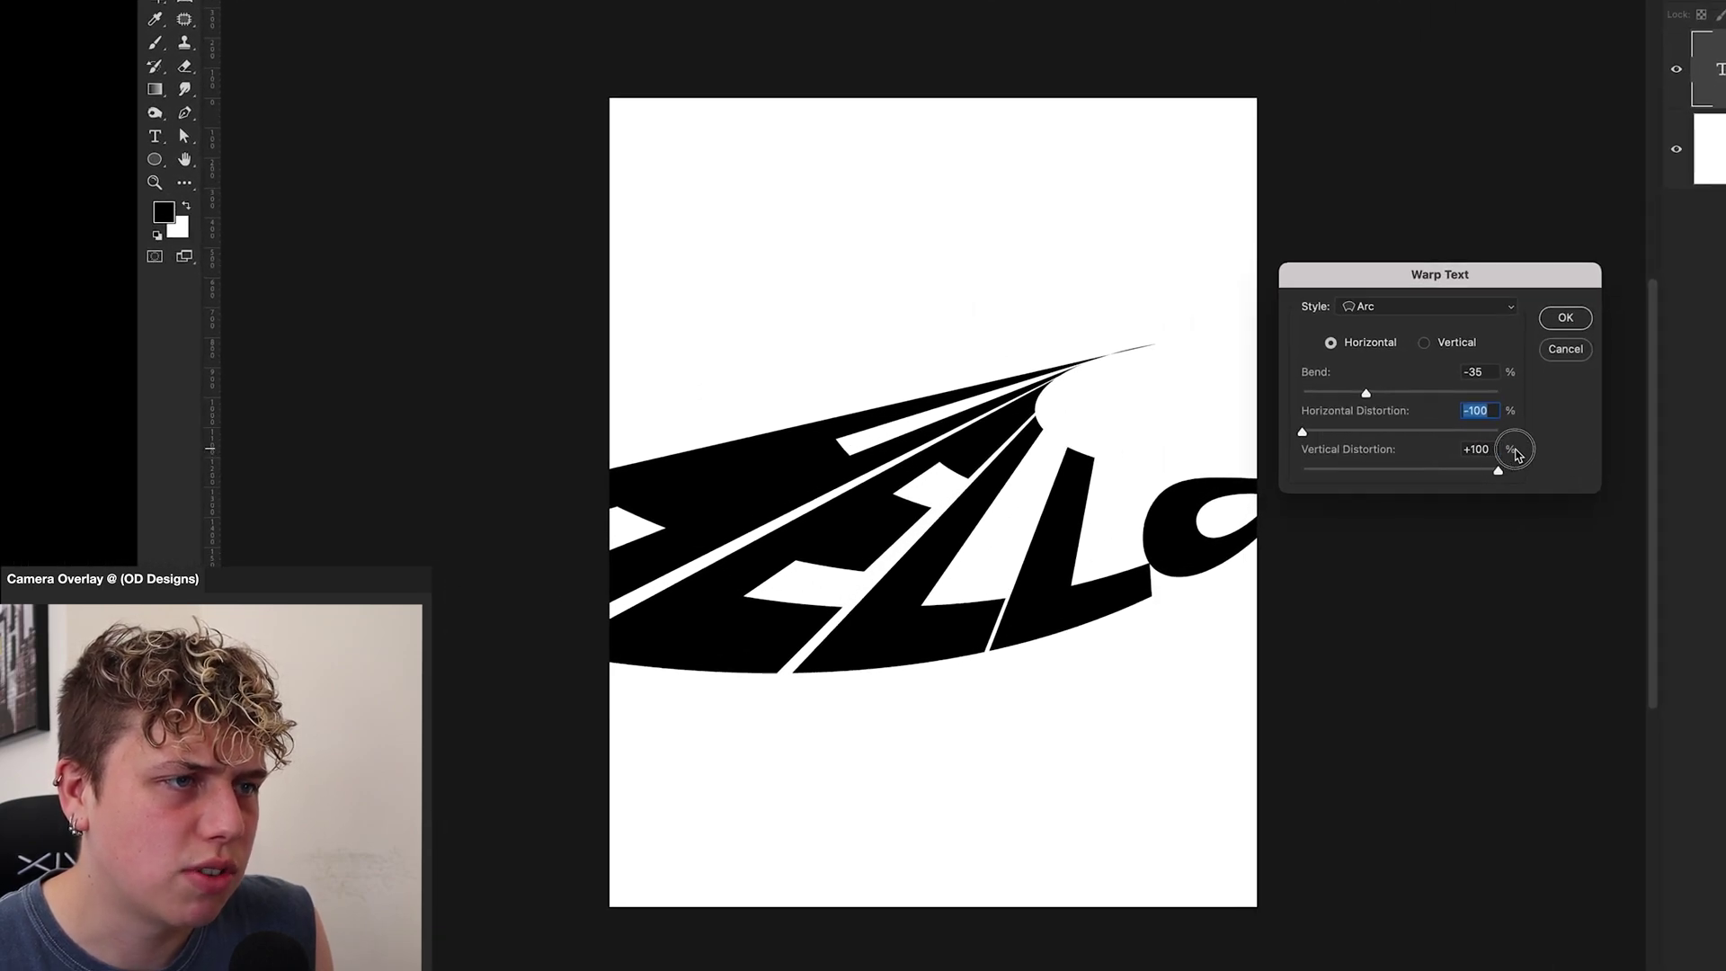
click(1514, 452)
mouse_move(1491, 470)
mouse_down()
mouse_move(1375, 477)
mouse_move(1508, 478)
mouse_up()
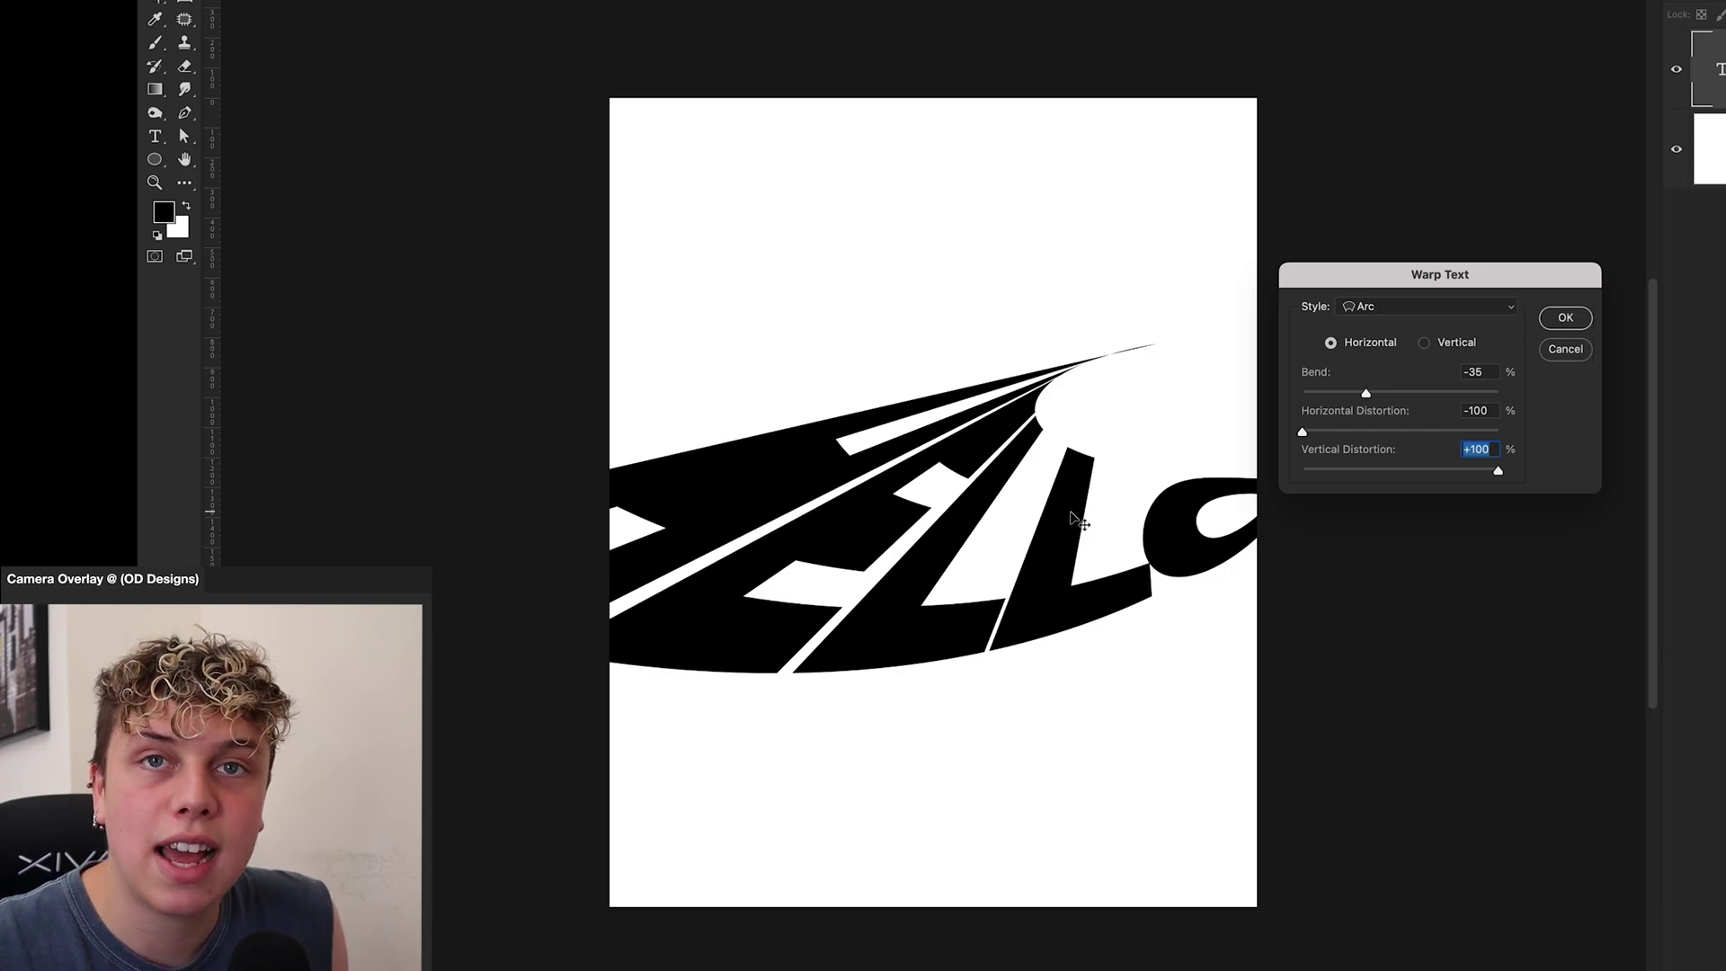
drag(1498, 471, 1438, 478)
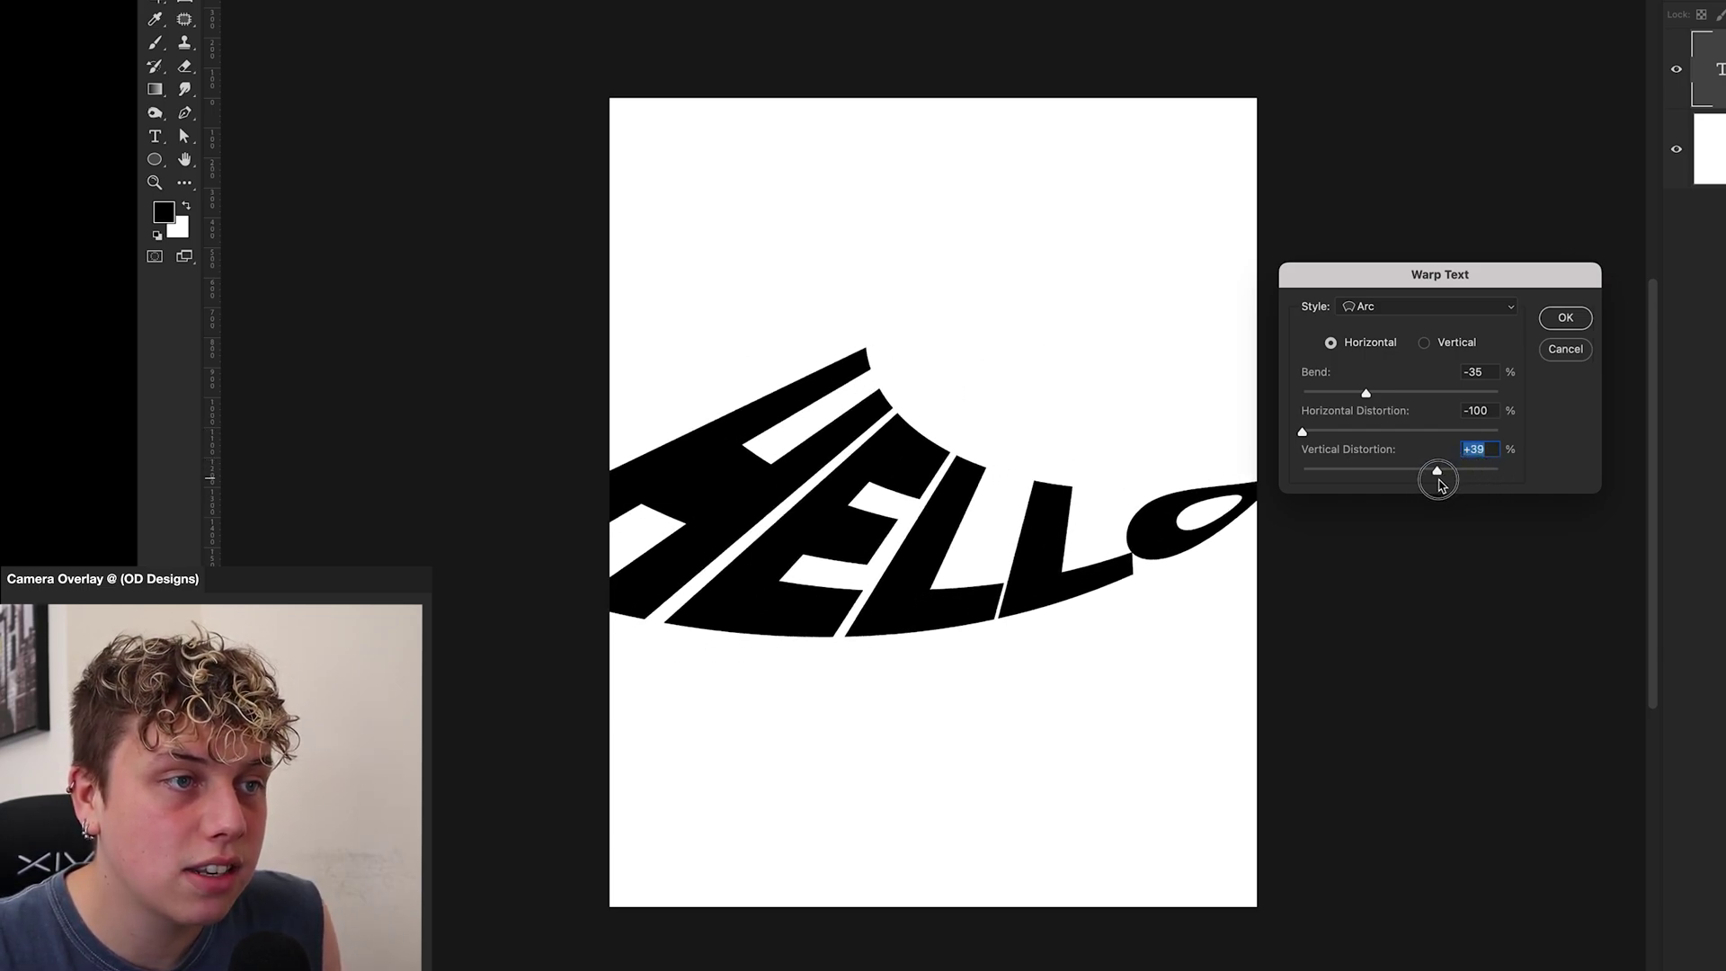
click(1565, 317)
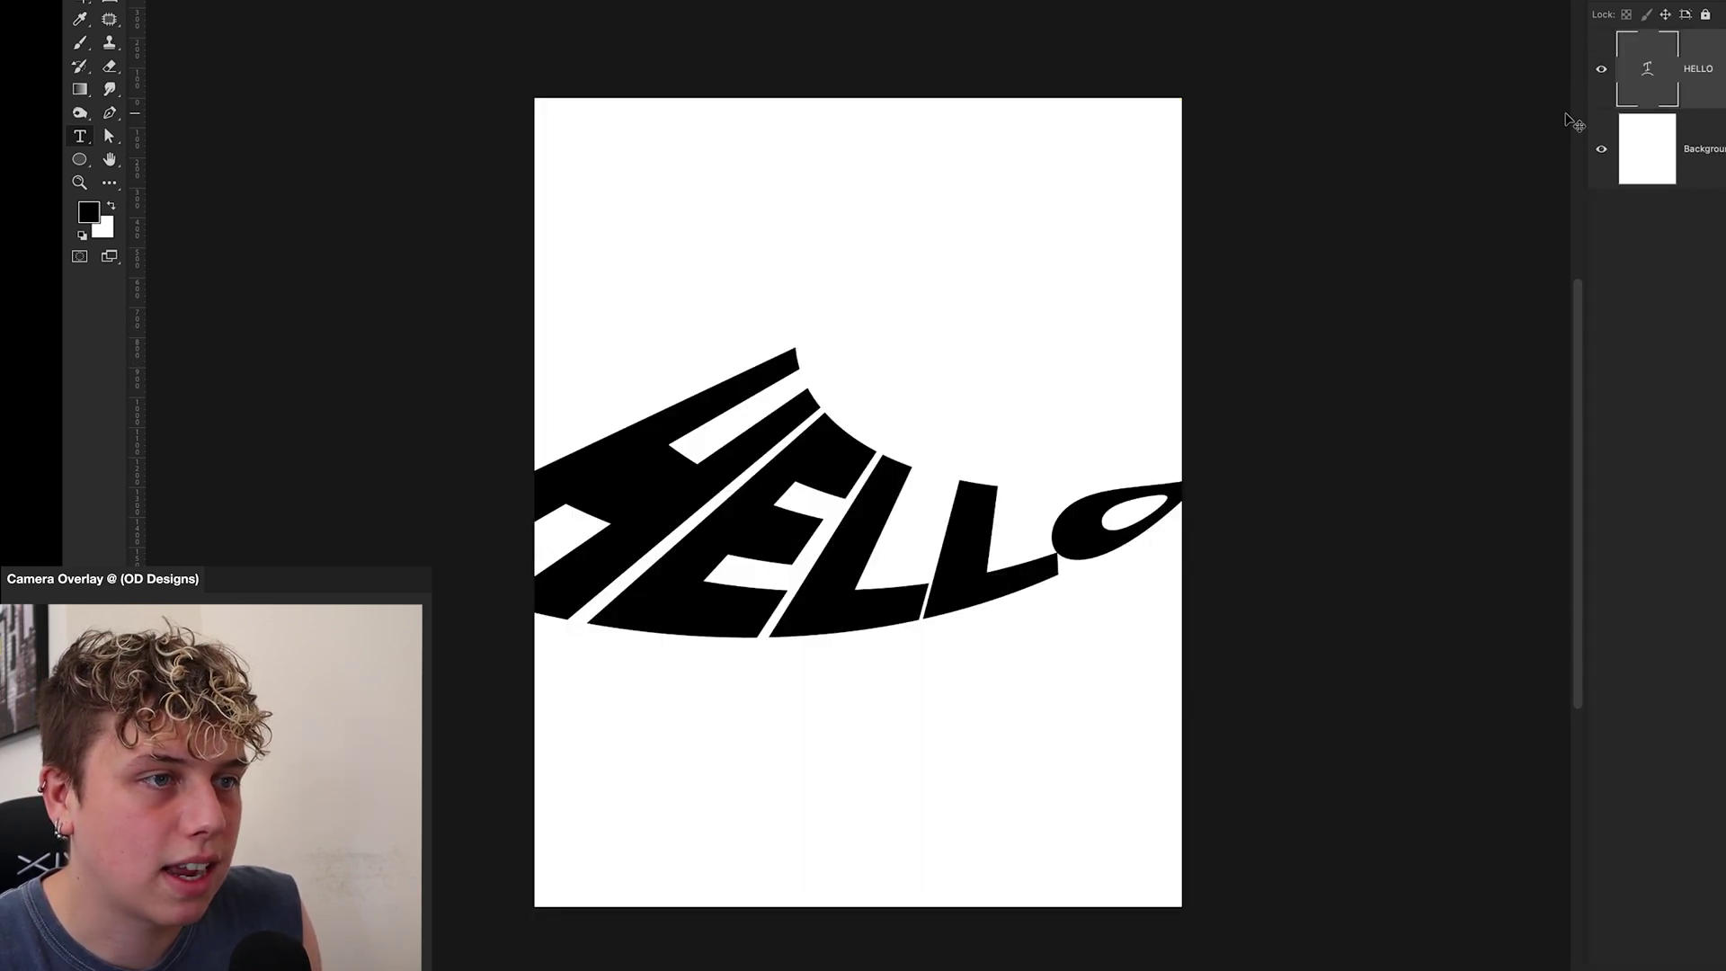
Step: Undo the text warp and scale the HELLO text down slightly
key(ctrl+z)
key(ctrl+t)
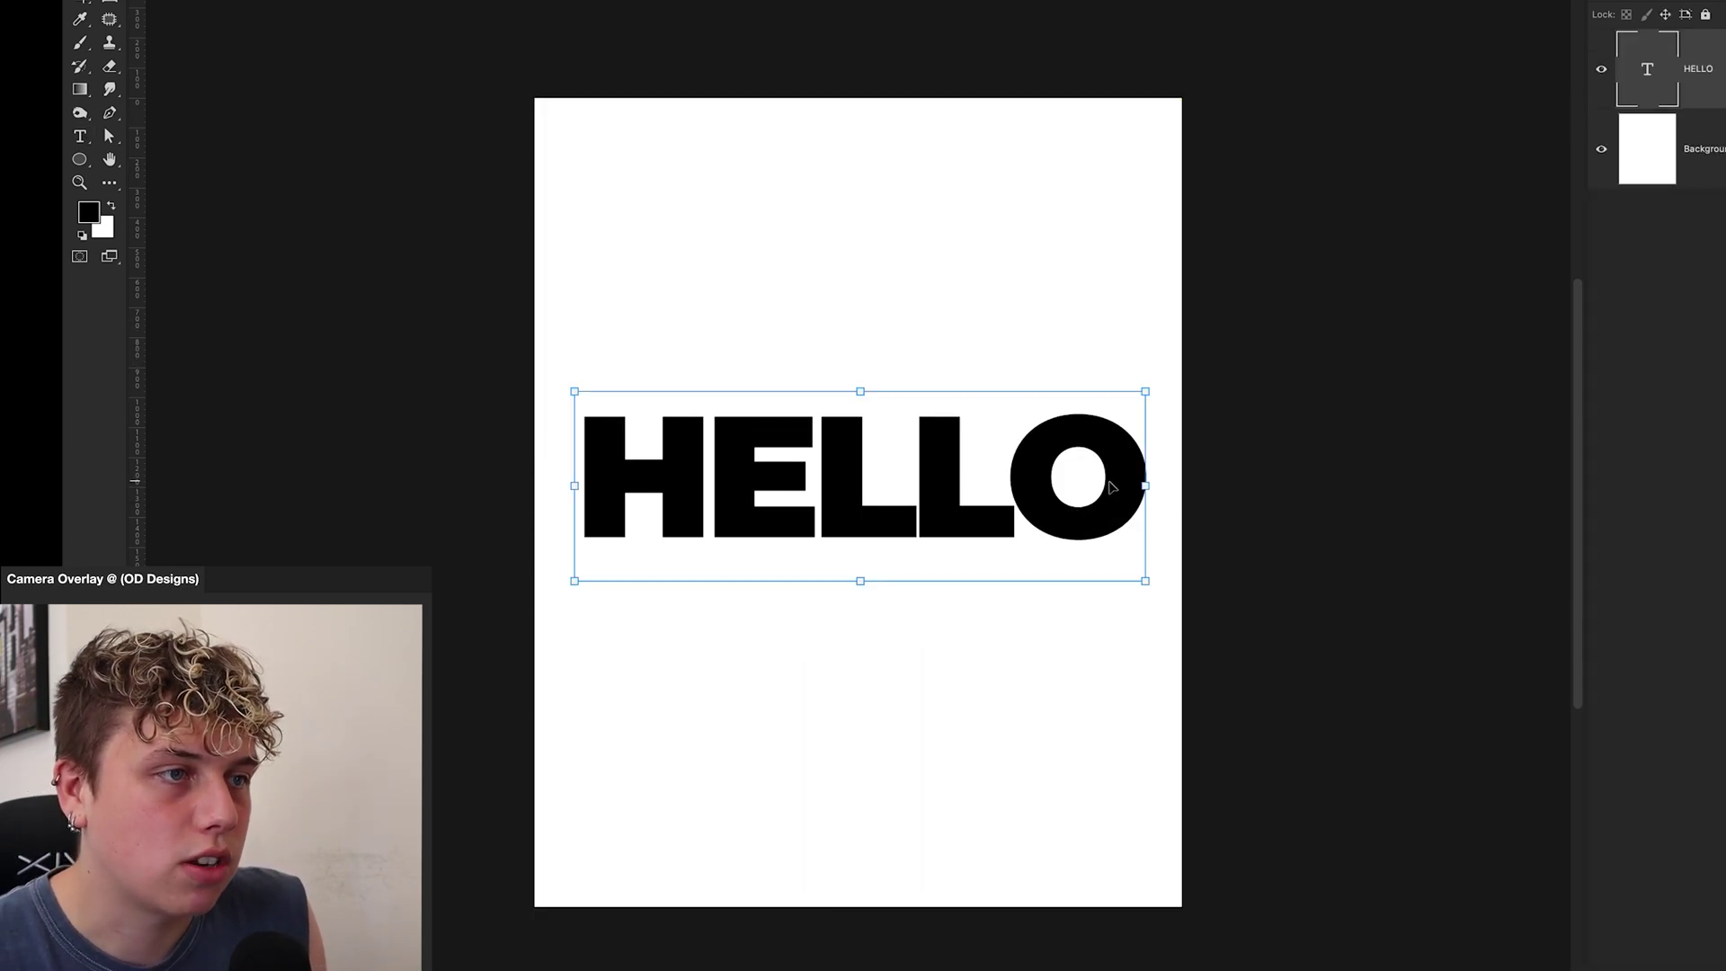
drag(1143, 486, 1115, 485)
key(Return)
Step: Warp the HELLO text with the Arc style, setting horizontal distortion to +81% and vertical distortion to -100%
key(t)
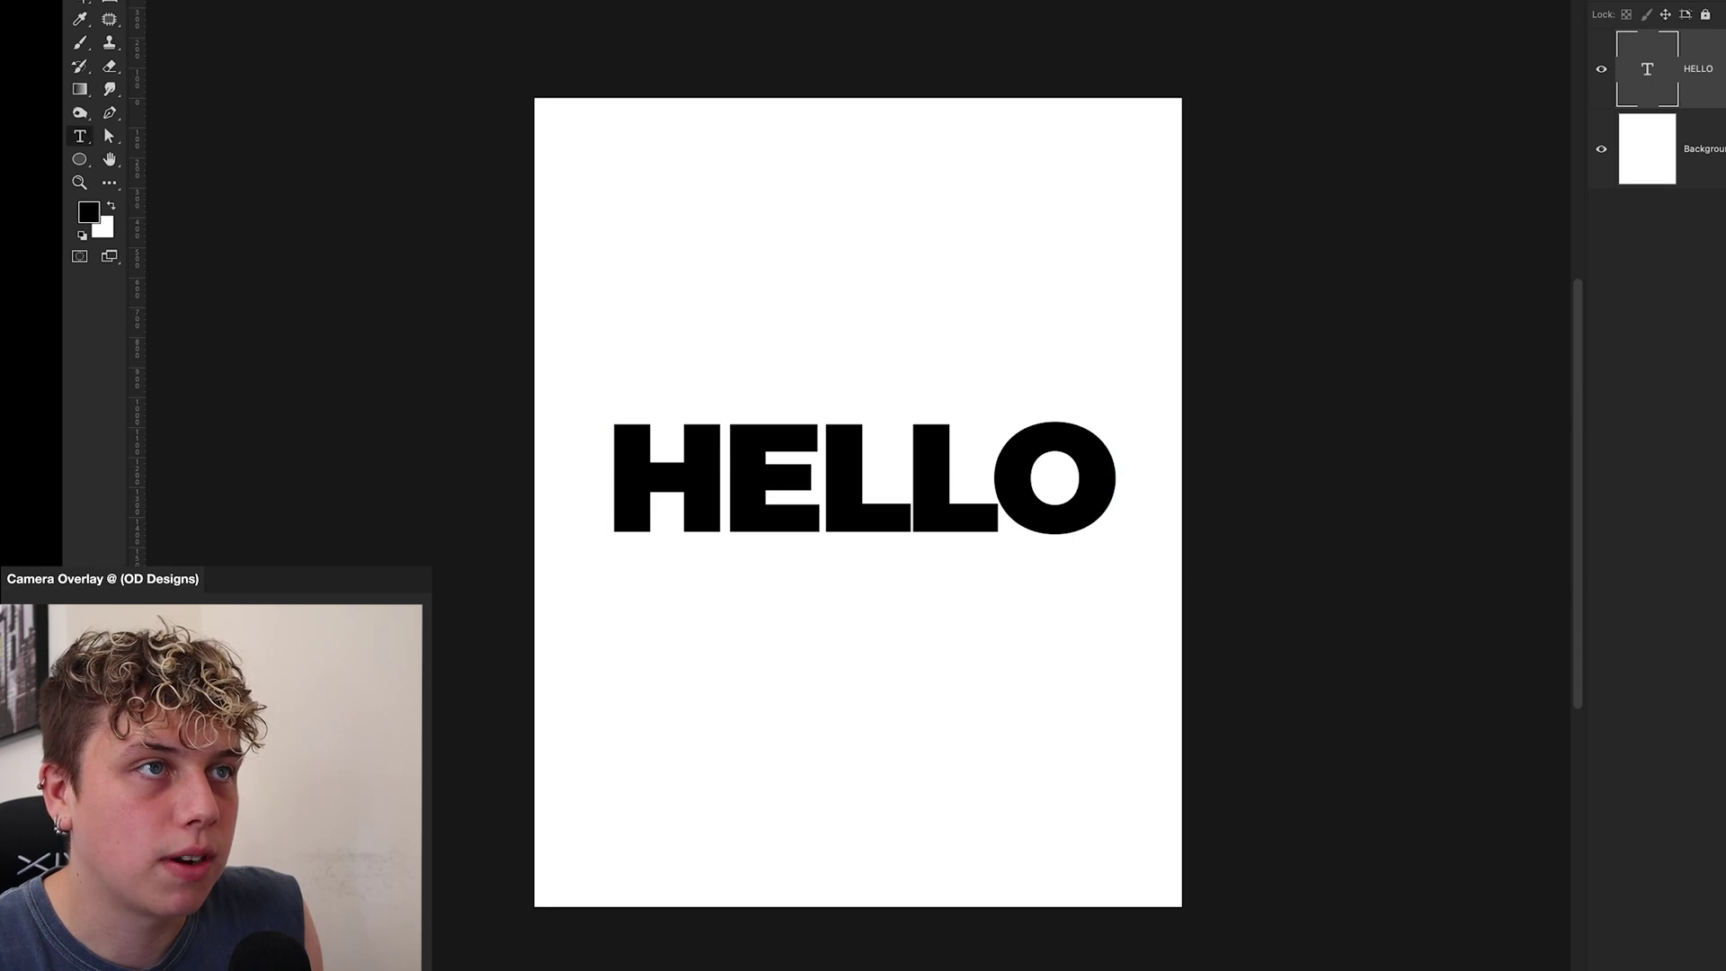
click(1402, 308)
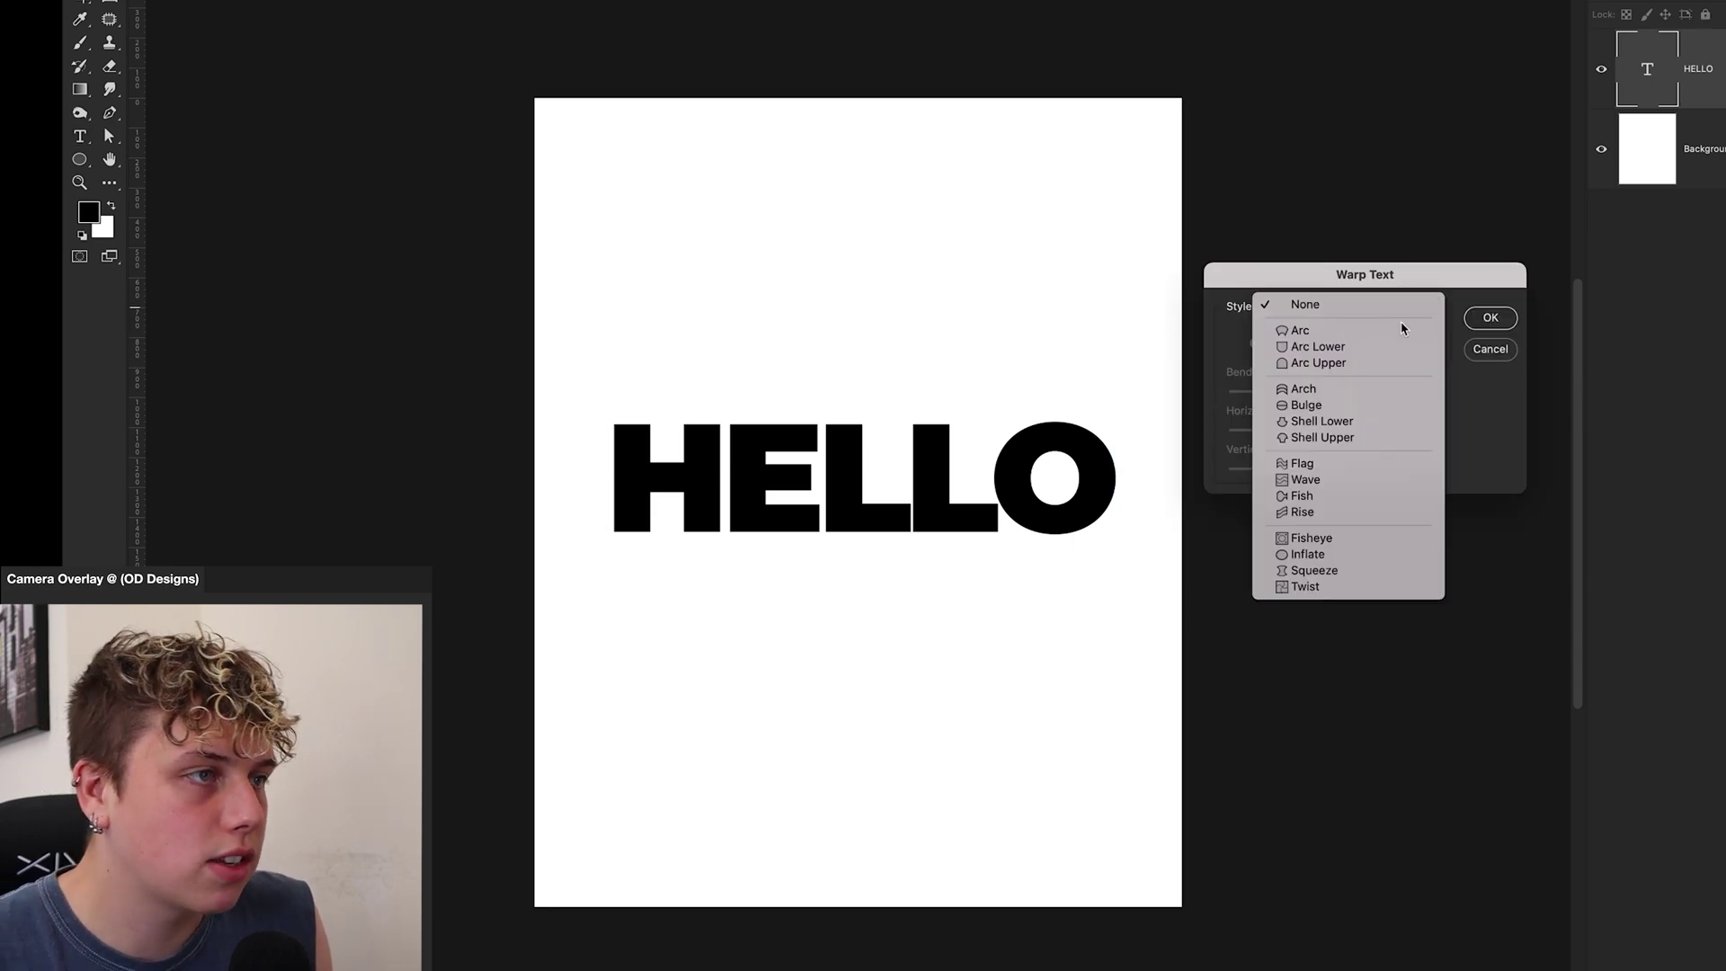
click(1400, 333)
drag(1325, 432, 1405, 435)
drag(1321, 470, 1228, 484)
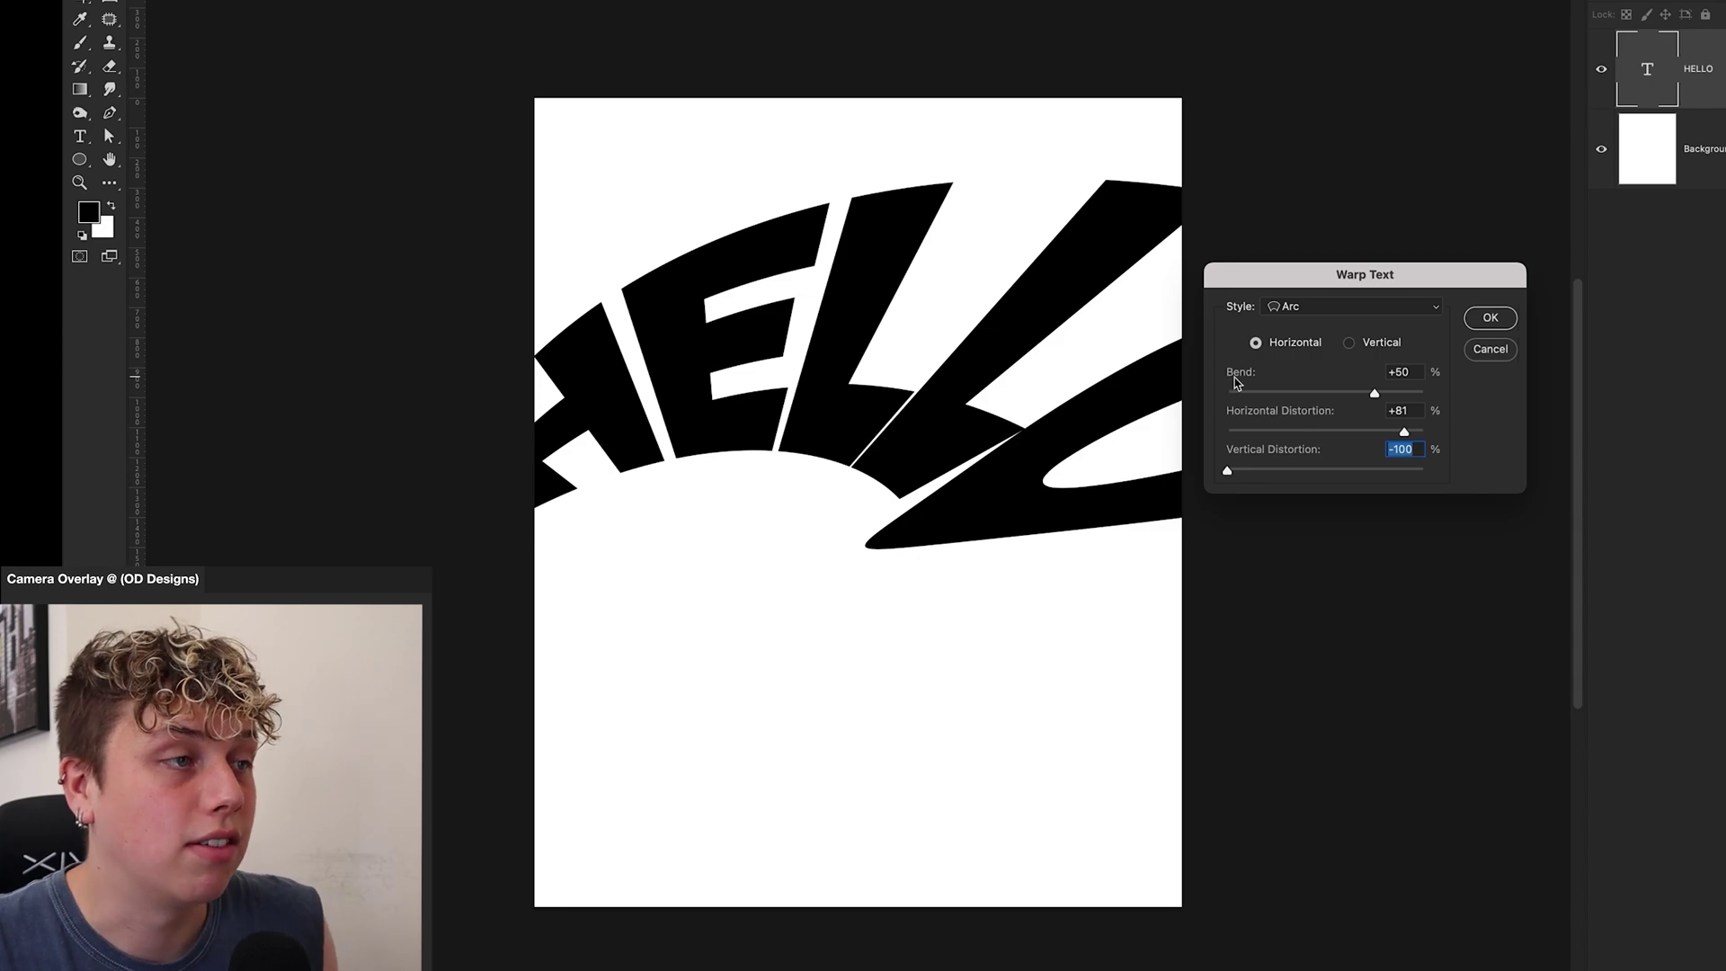
Step: Switch the Arc warp to vertical, with bend -100%, horizontal distortion +71% and vertical distortion +100%
click(1355, 343)
drag(1228, 469, 1465, 457)
drag(1359, 433, 1204, 401)
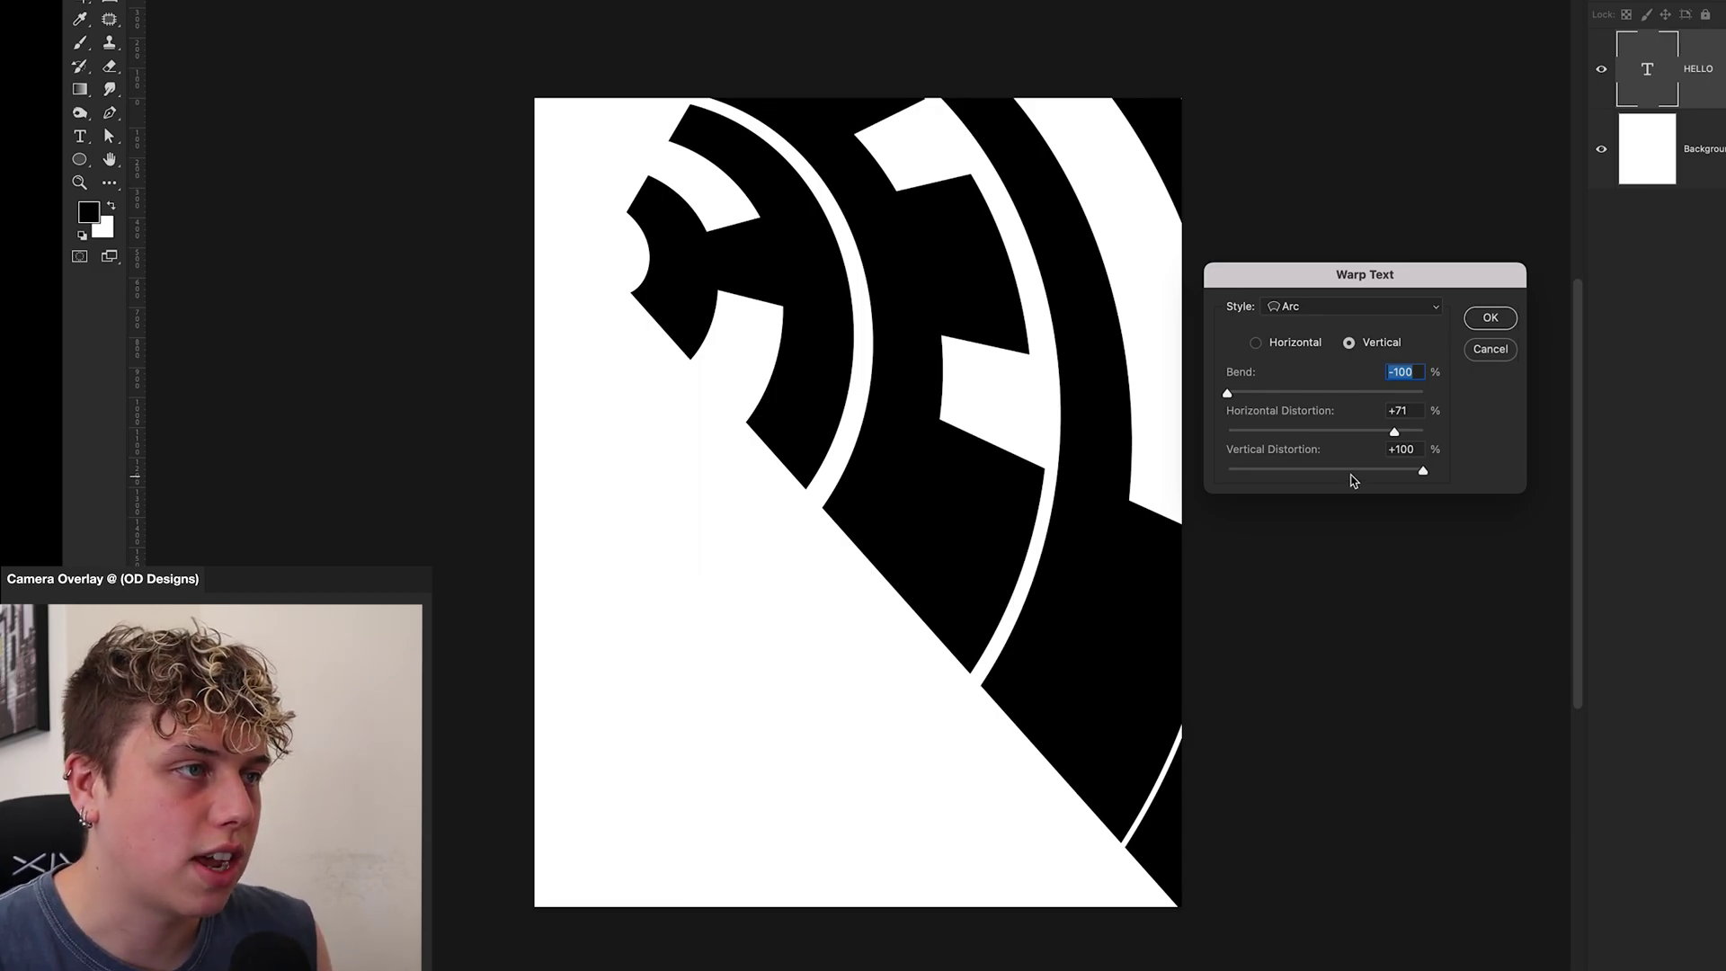
Step: Change the warp style to Arc Lower and set the bend, horizontal distortion and vertical distortion to 0%
click(1407, 313)
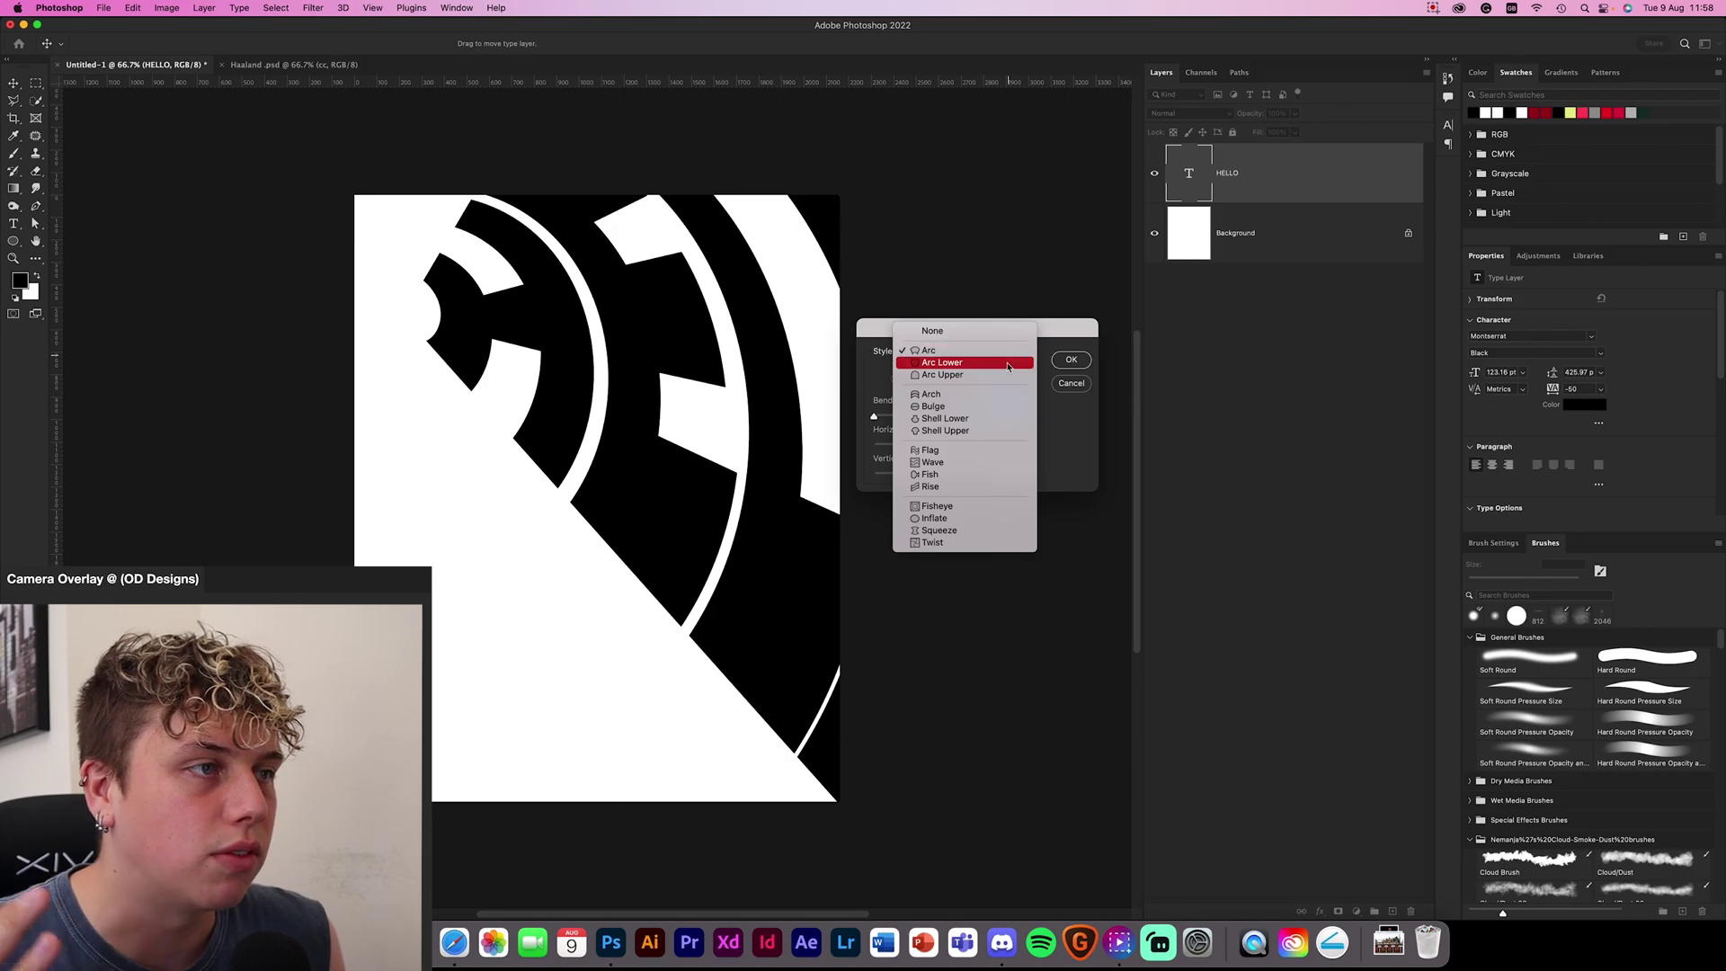
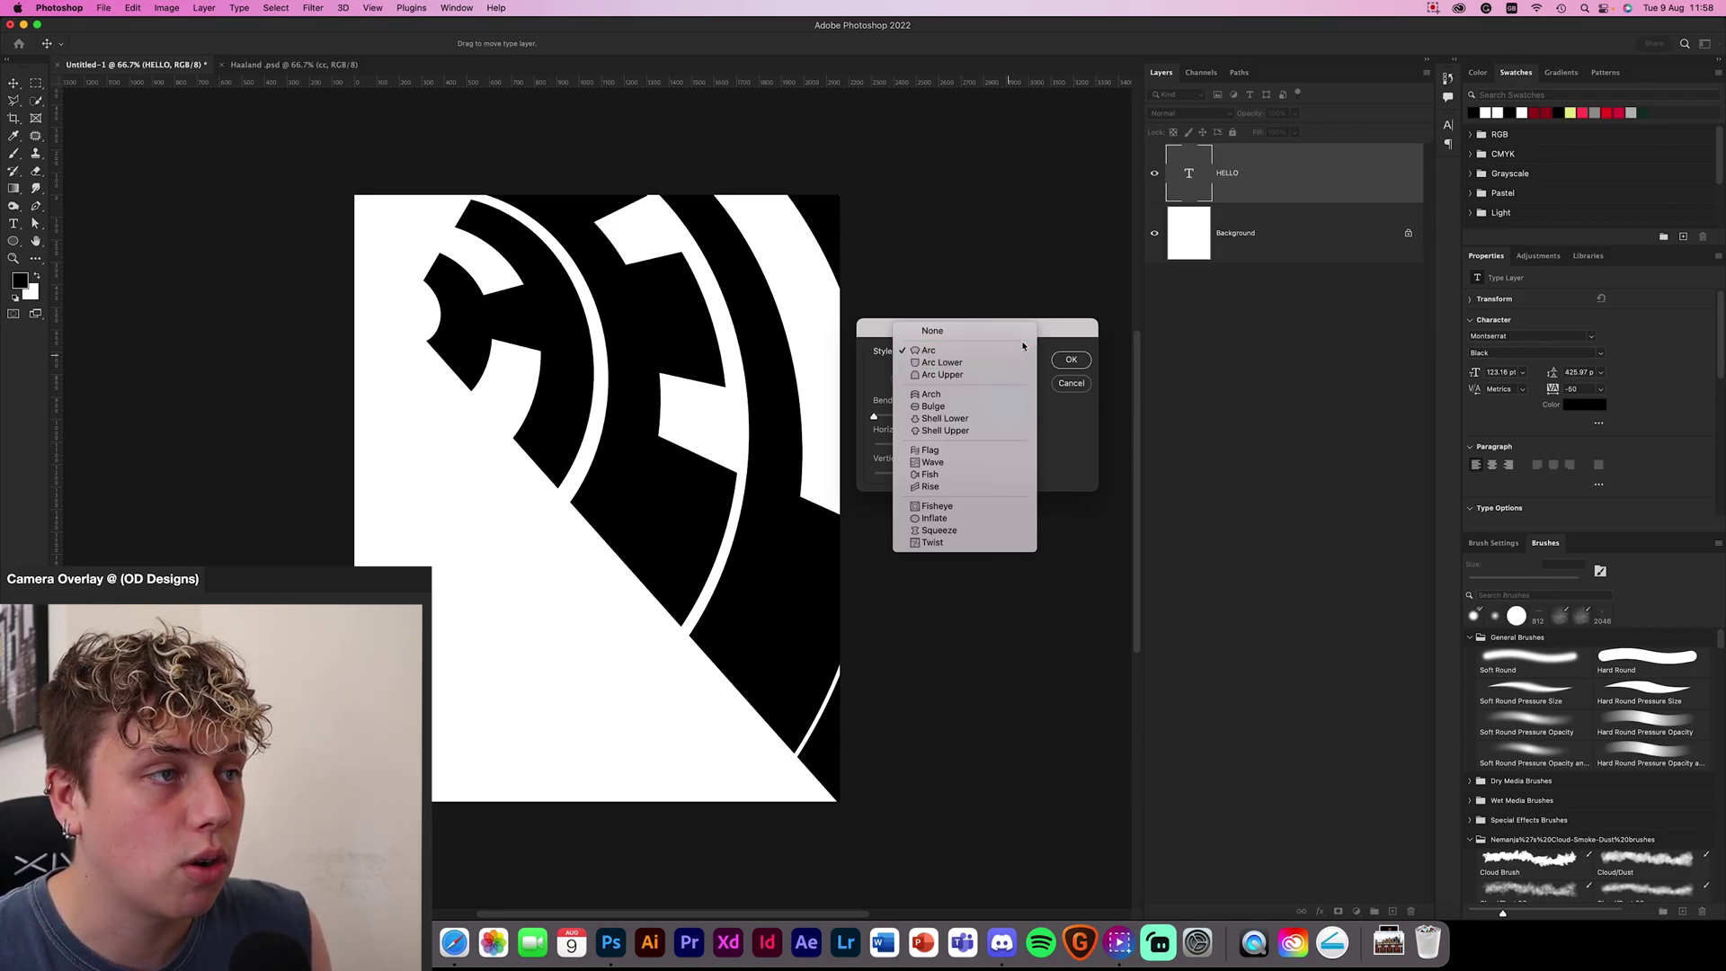
click(1001, 368)
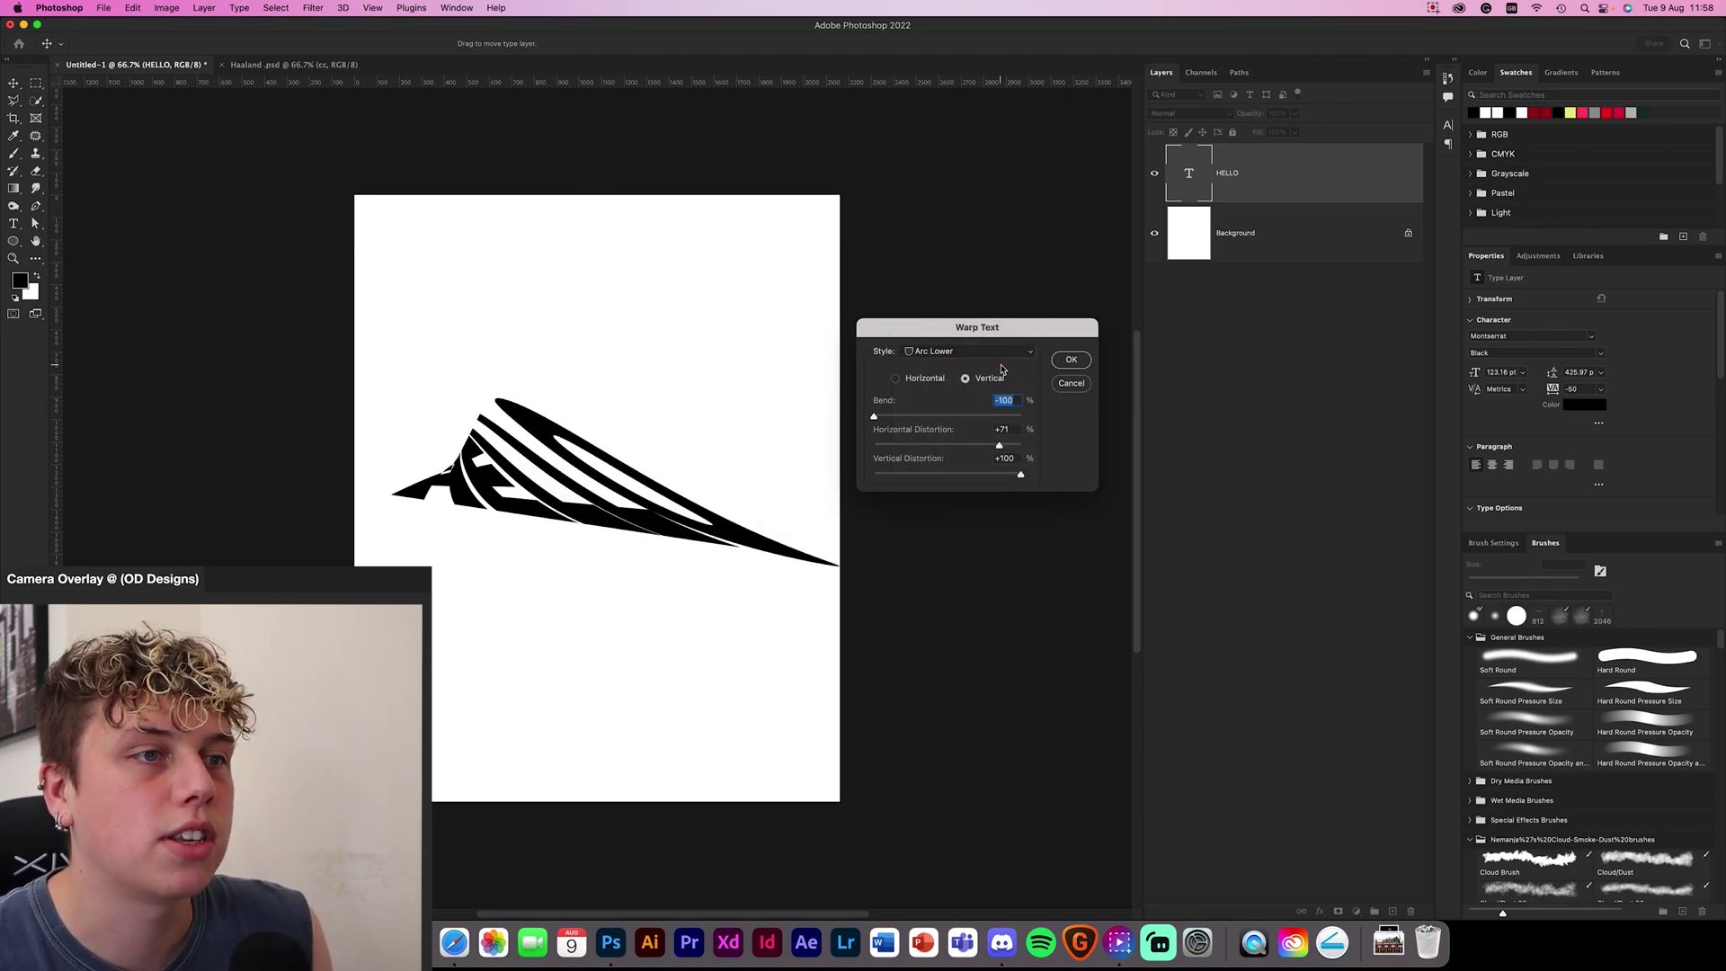
drag(931, 416, 939, 416)
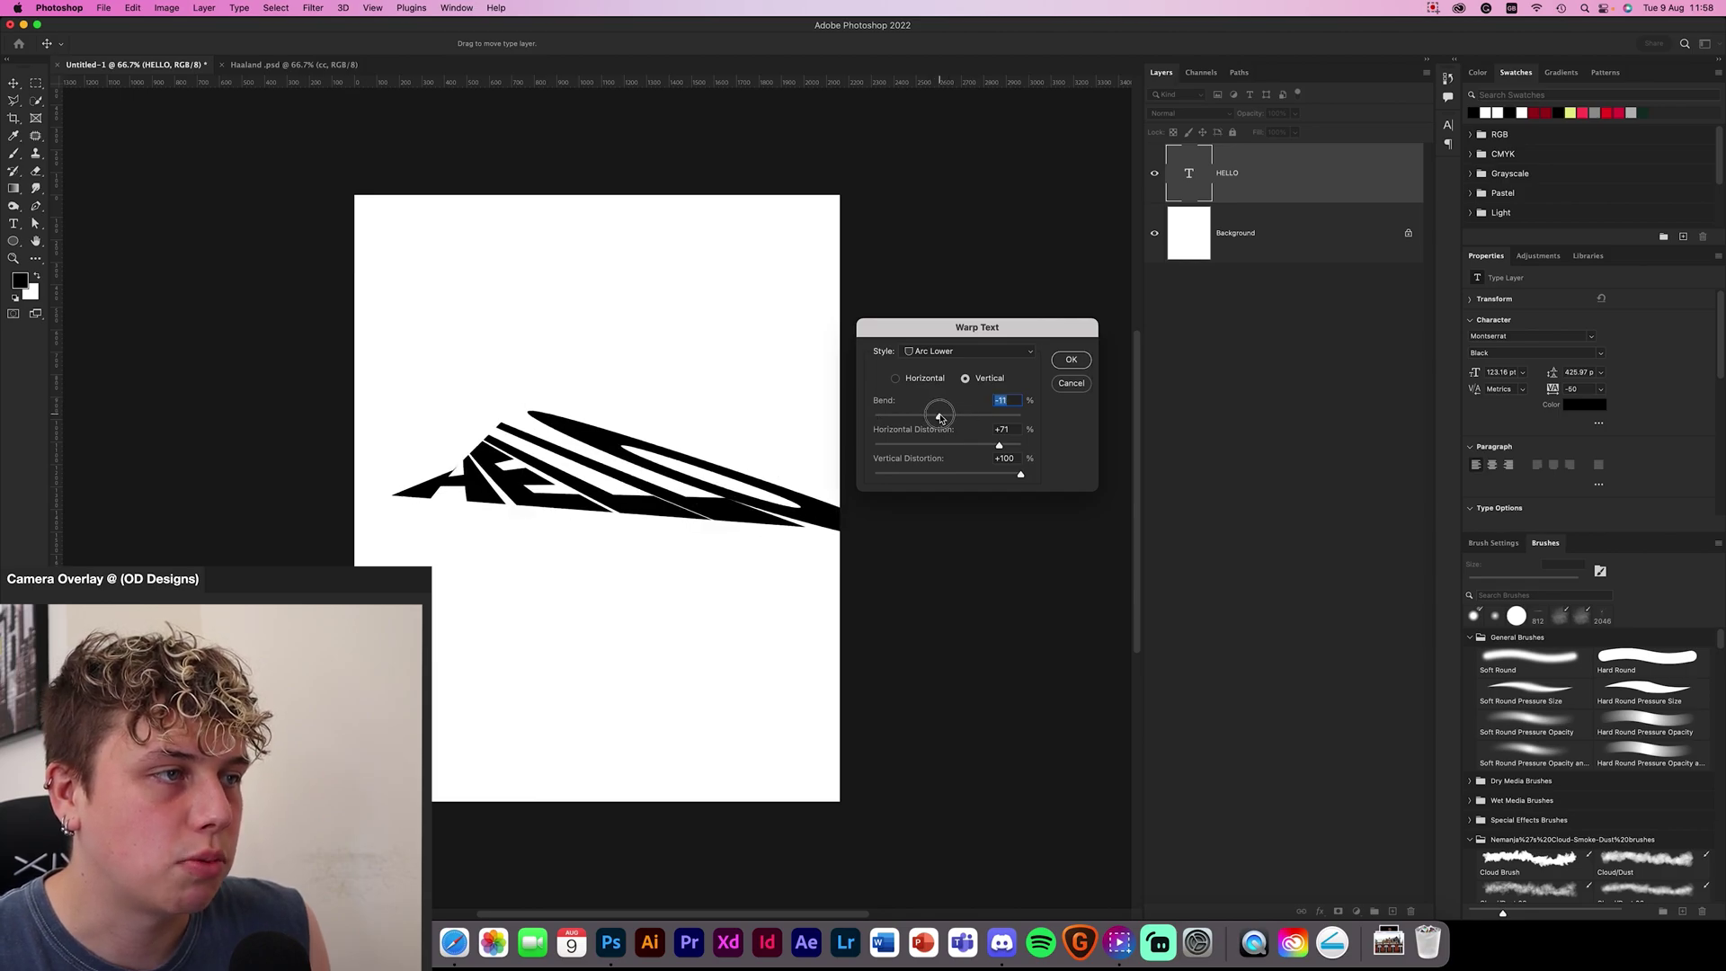
text(0)
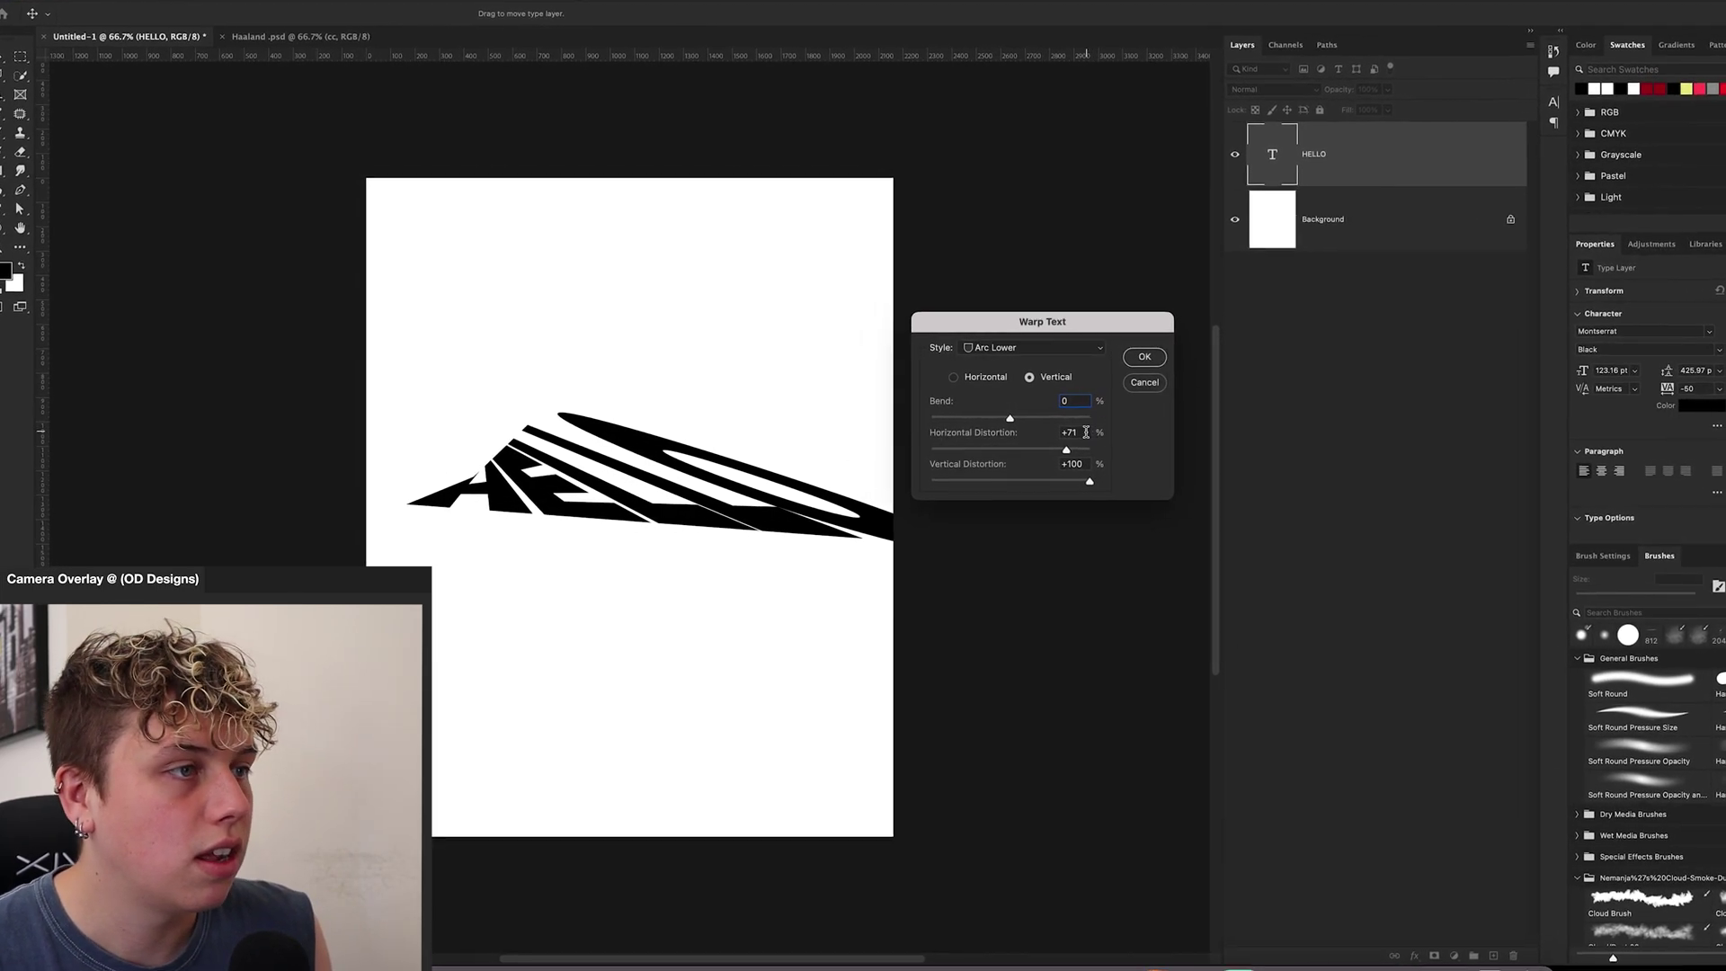
key(Tab)
text(0)
key(Tab)
text(0)
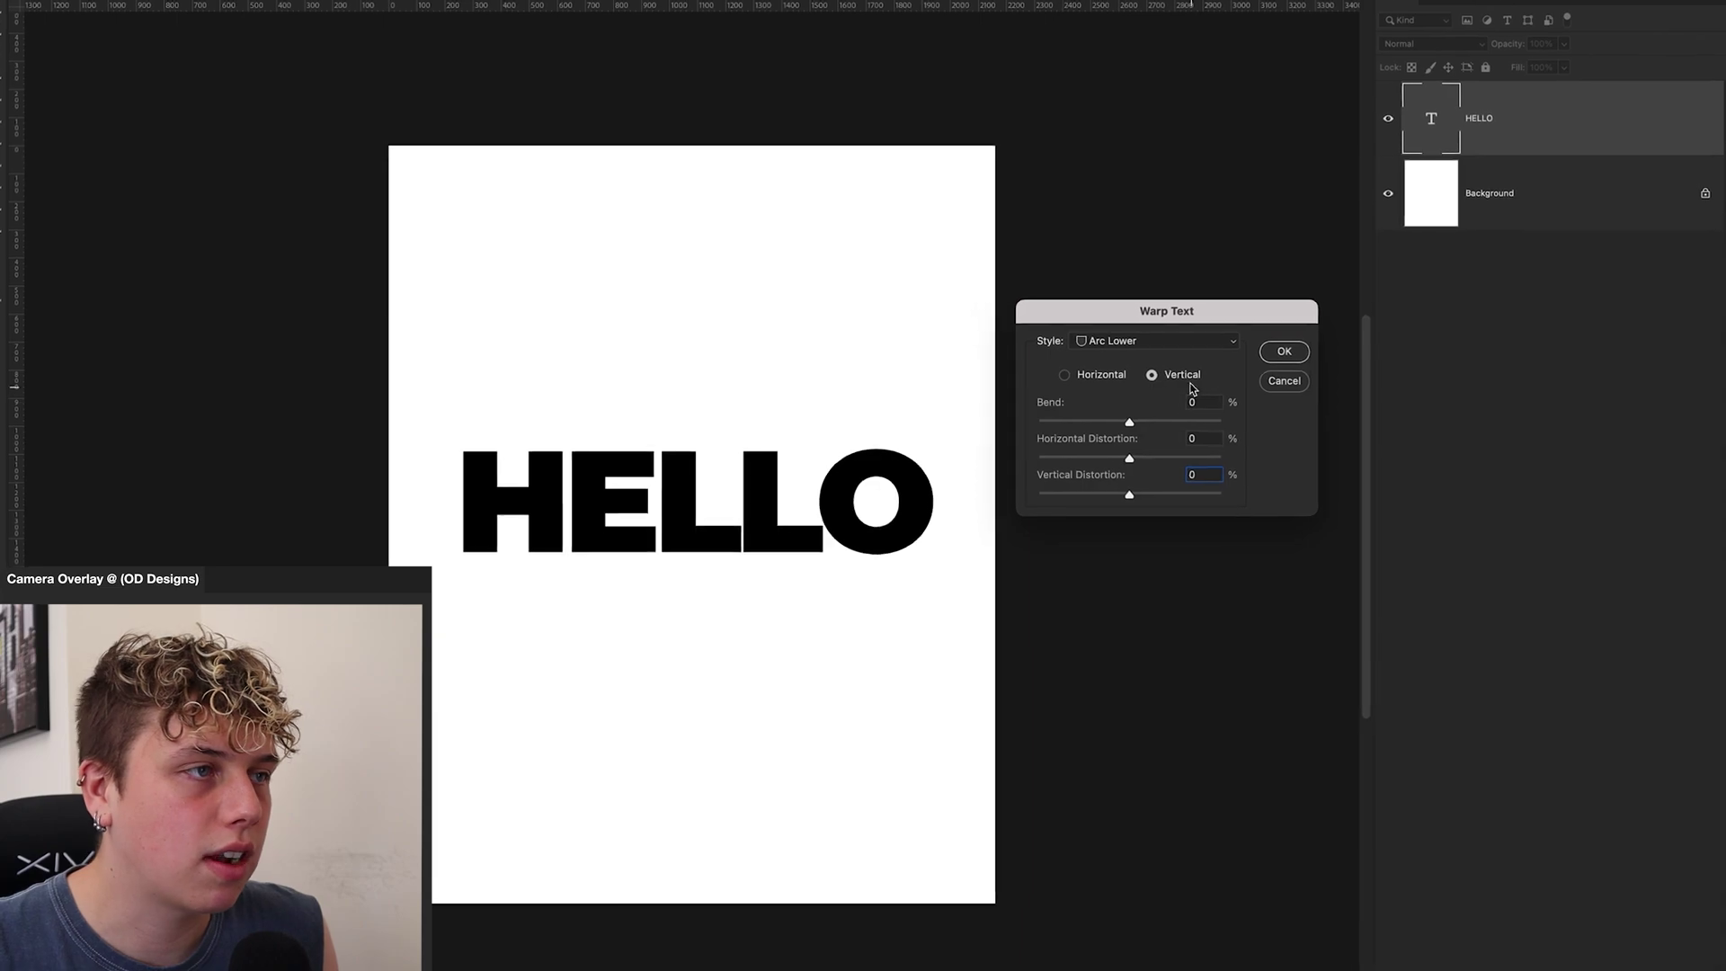
Step: Try a horizontal distortion and a -100% bend on the vertical Arc Lower warp, resetting both to 0%
drag(1159, 460, 1117, 459)
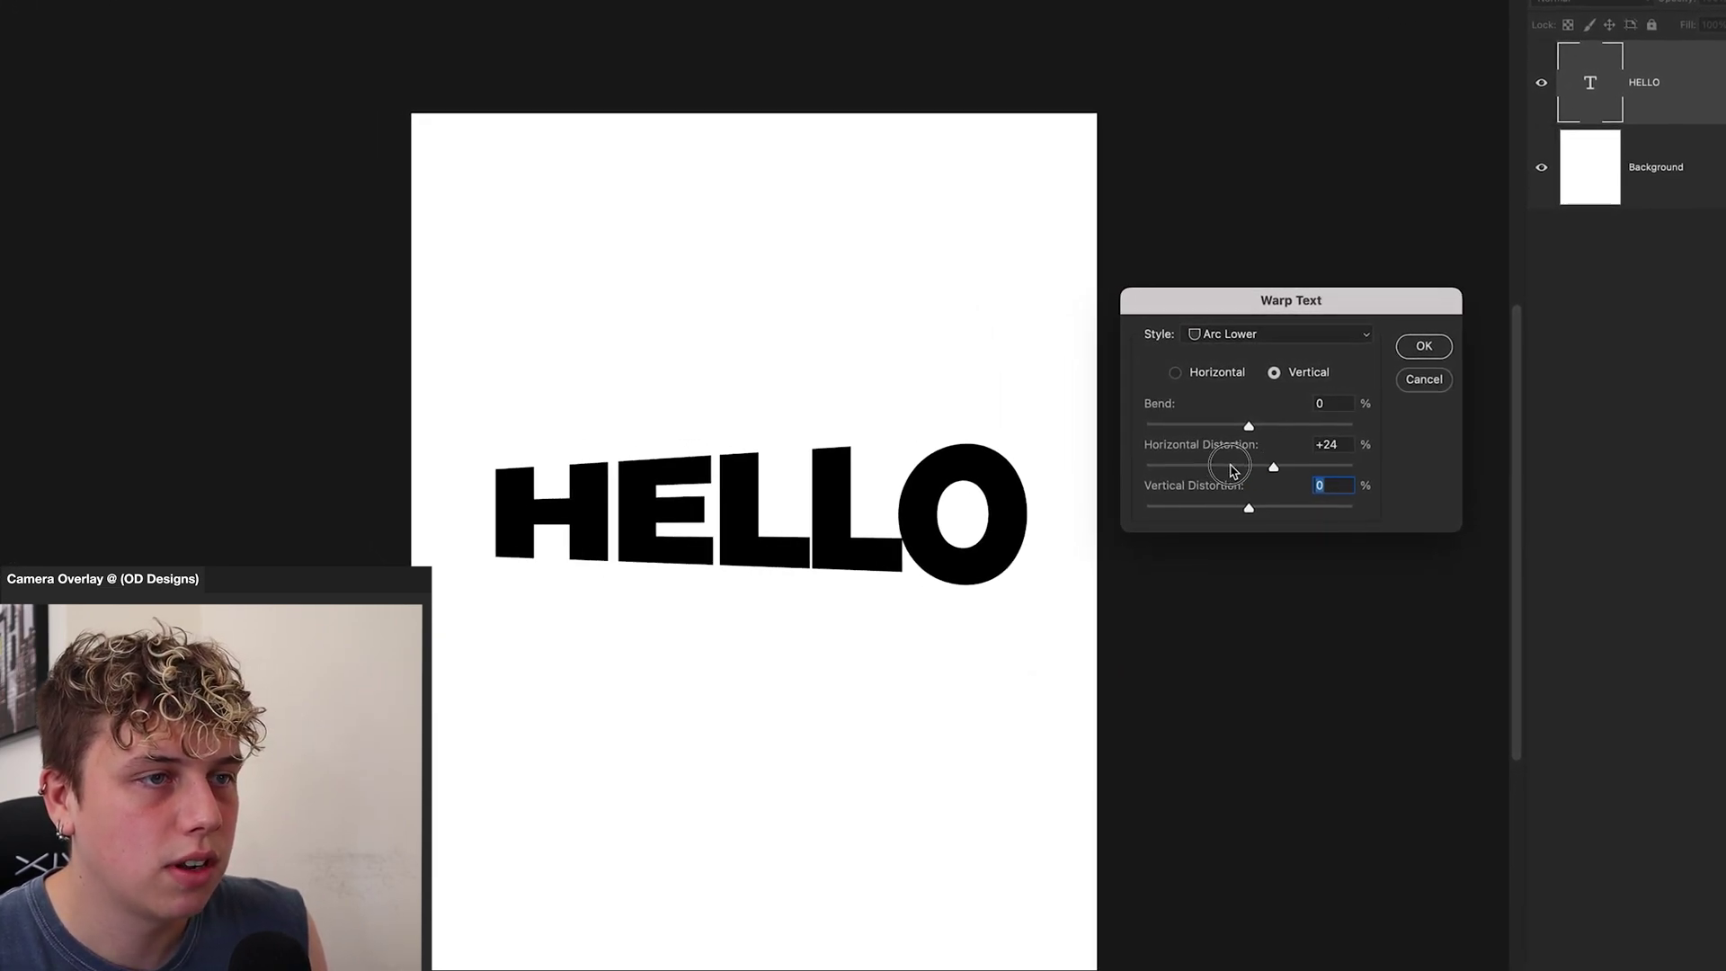
double_click(1234, 444)
text(0)
drag(1278, 426, 1442, 428)
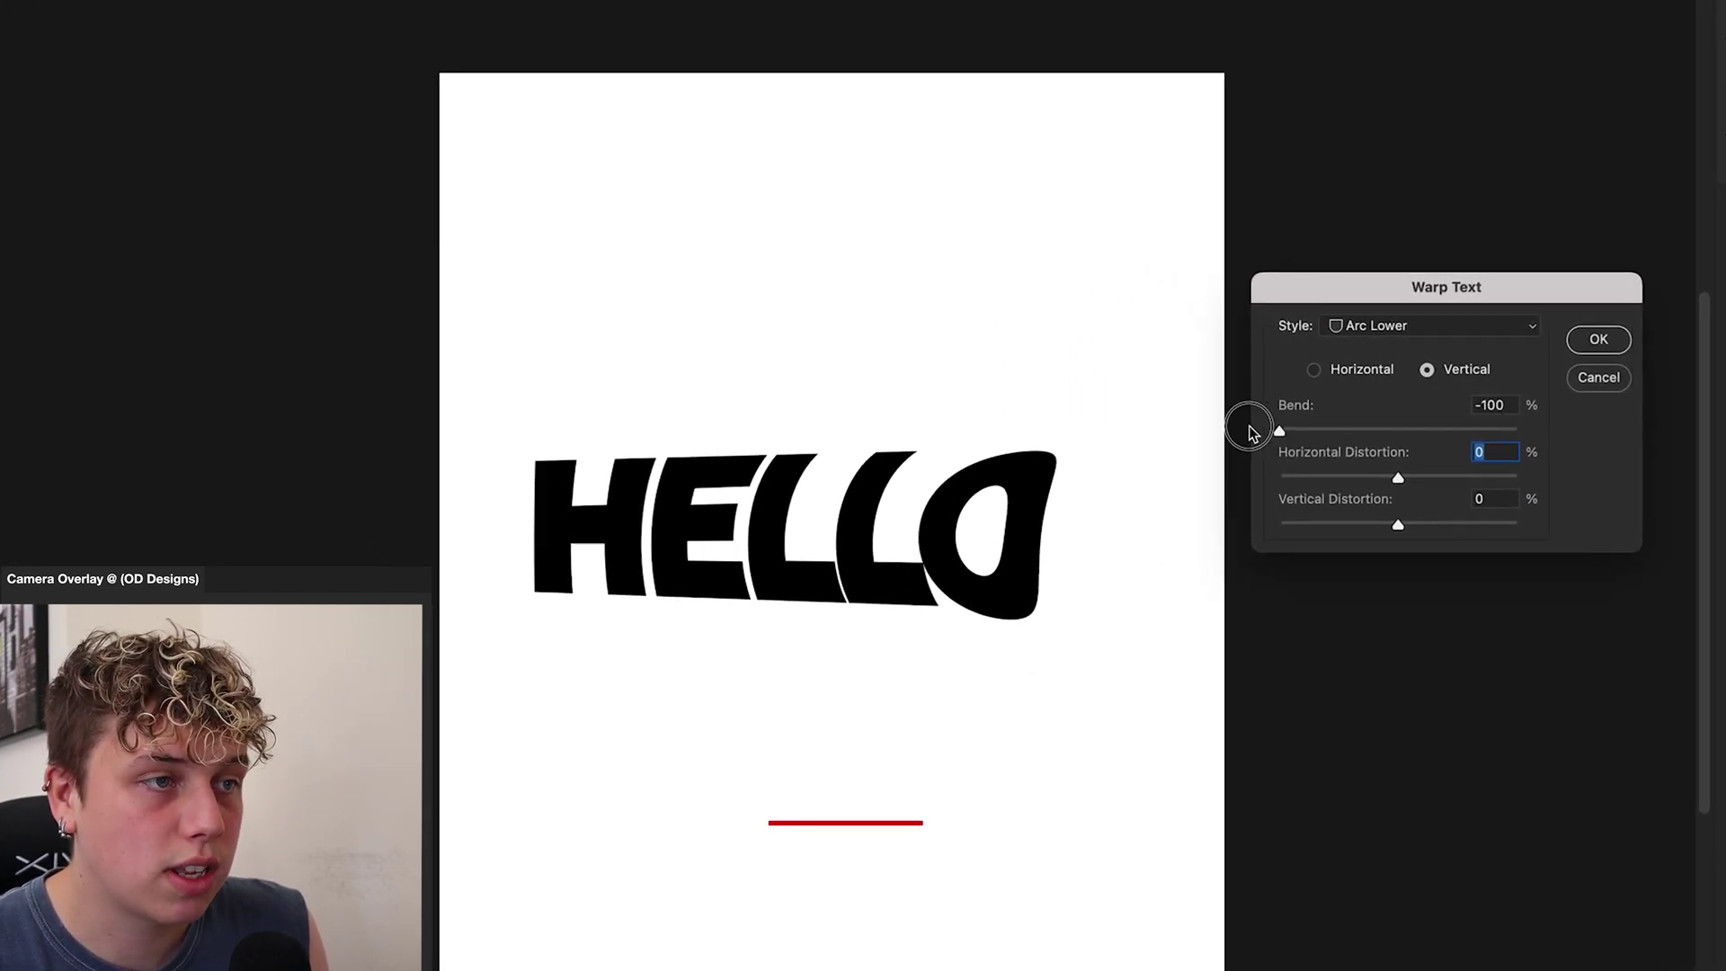
key(shift+Tab)
text(0)
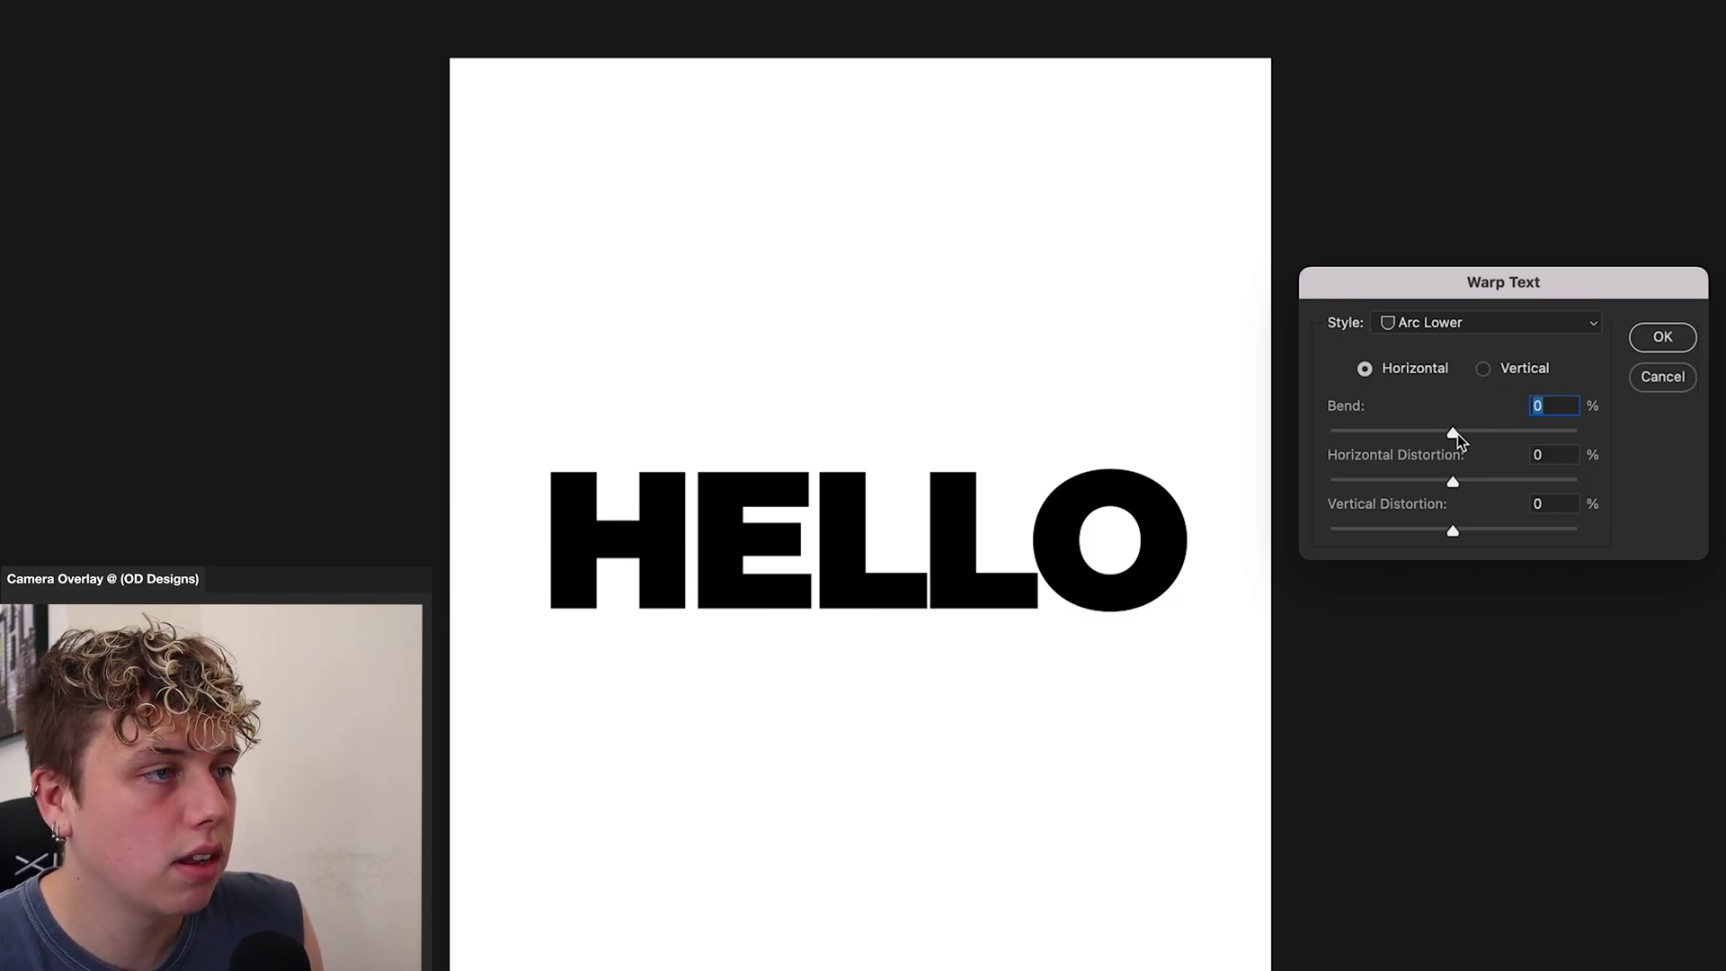
Step: Apply a horizontal Arc Lower warp with bend +100%, horizontal distortion -34% and vertical distortion +100%
drag(1456, 435, 1691, 470)
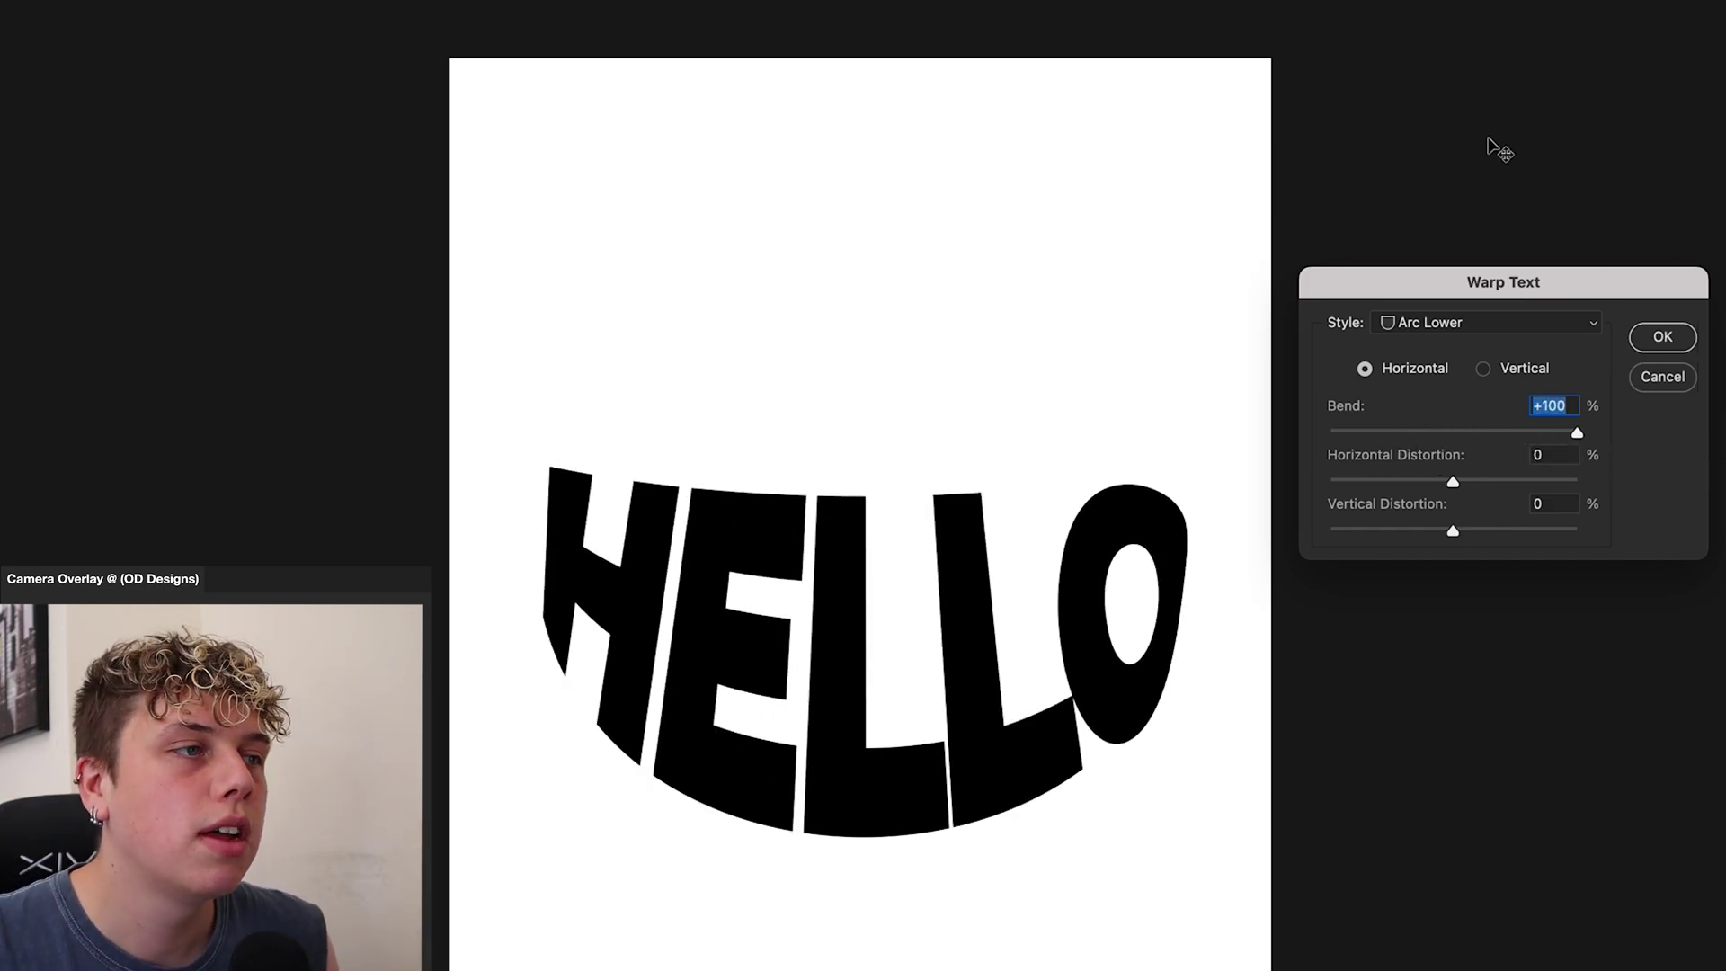
drag(1453, 481, 1618, 536)
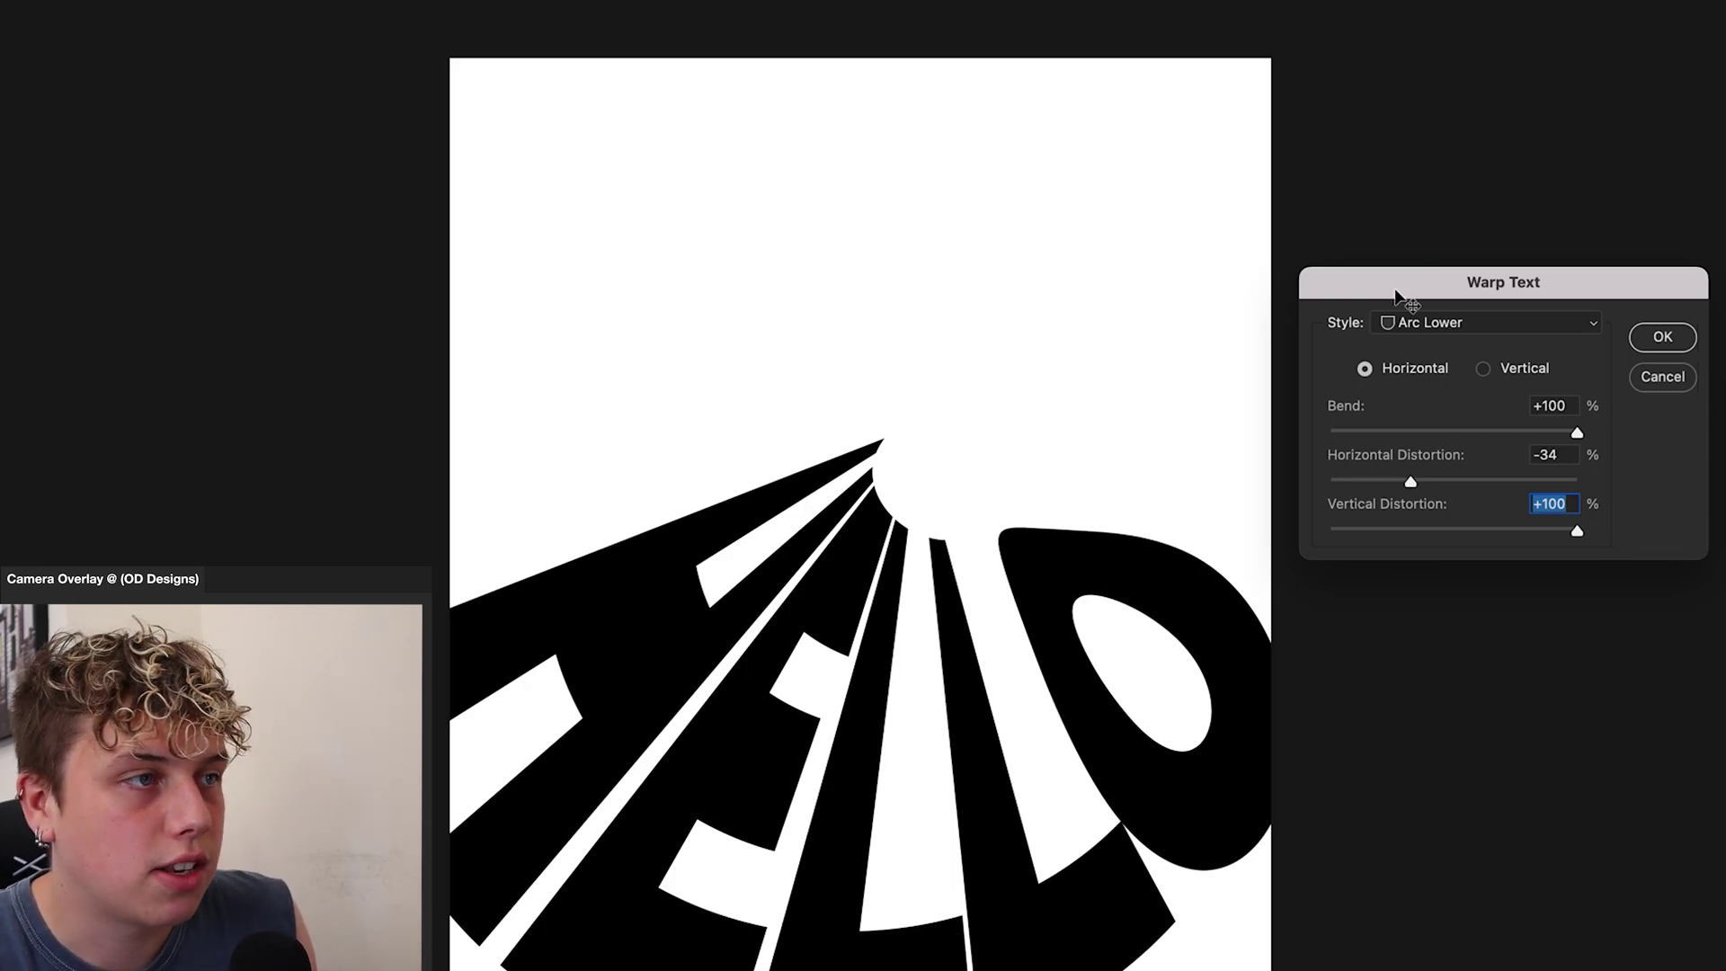
click(1664, 337)
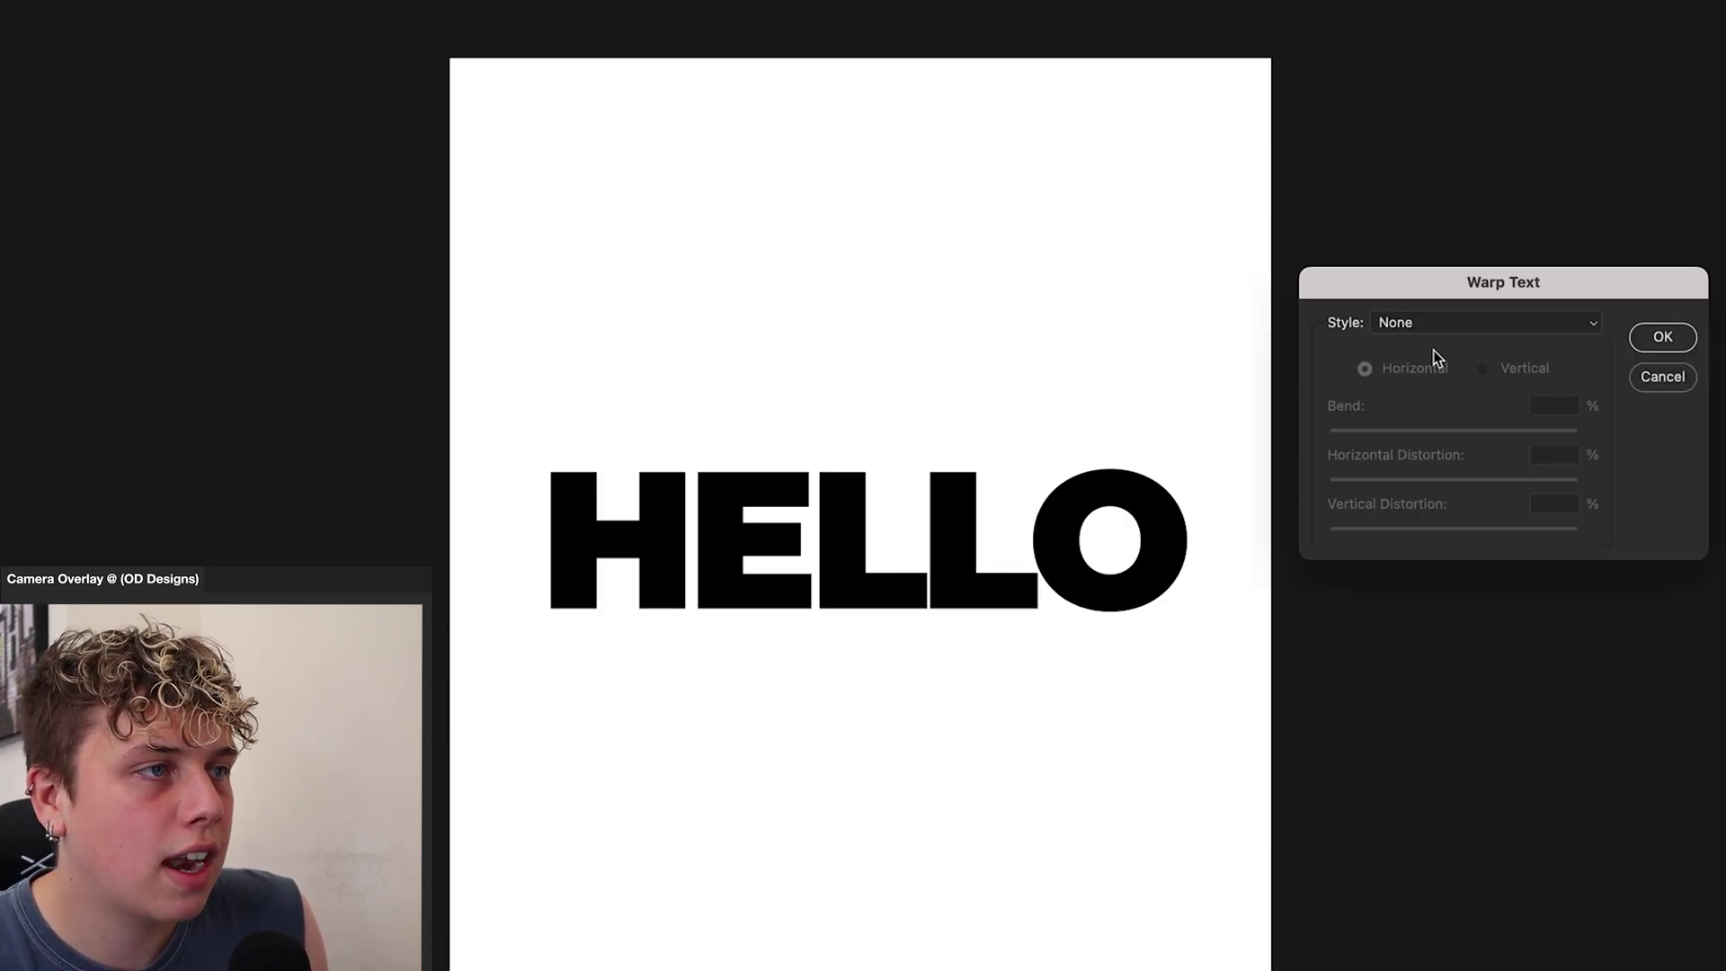
Step: Warp the unwarped HELLO text with the Arc Upper style, using bend -100% and horizontal distortion +100%
click(1436, 324)
click(1438, 394)
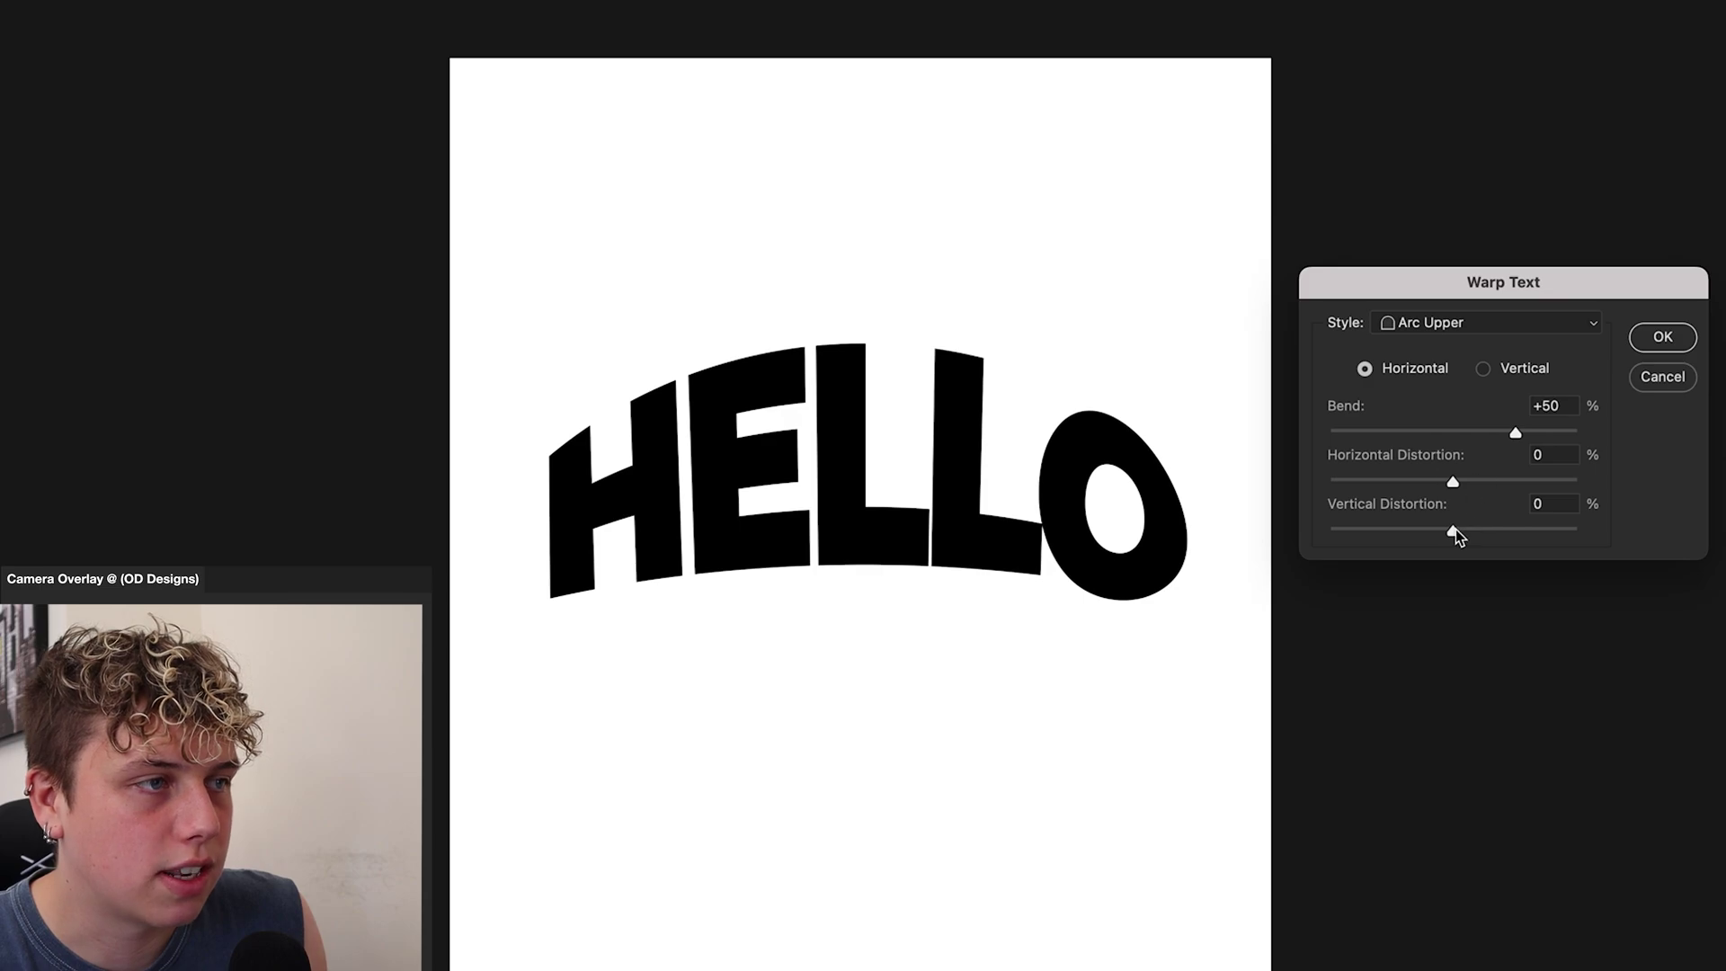
drag(1516, 433, 444, 647)
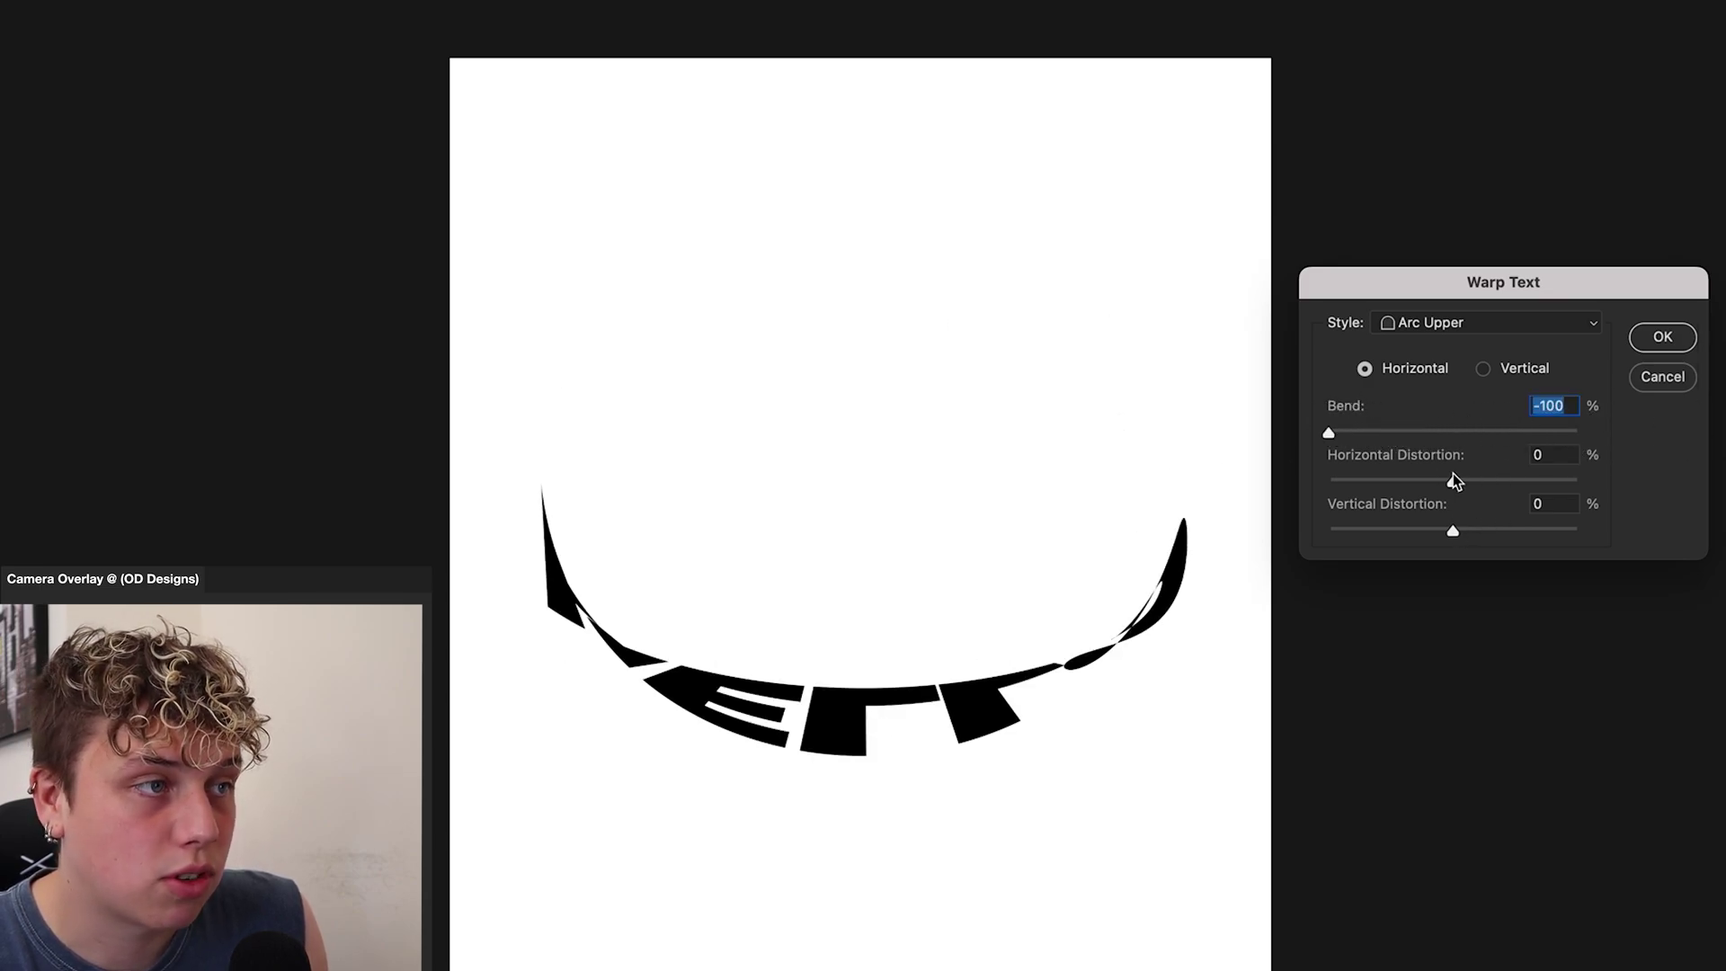
drag(1335, 484, 1618, 477)
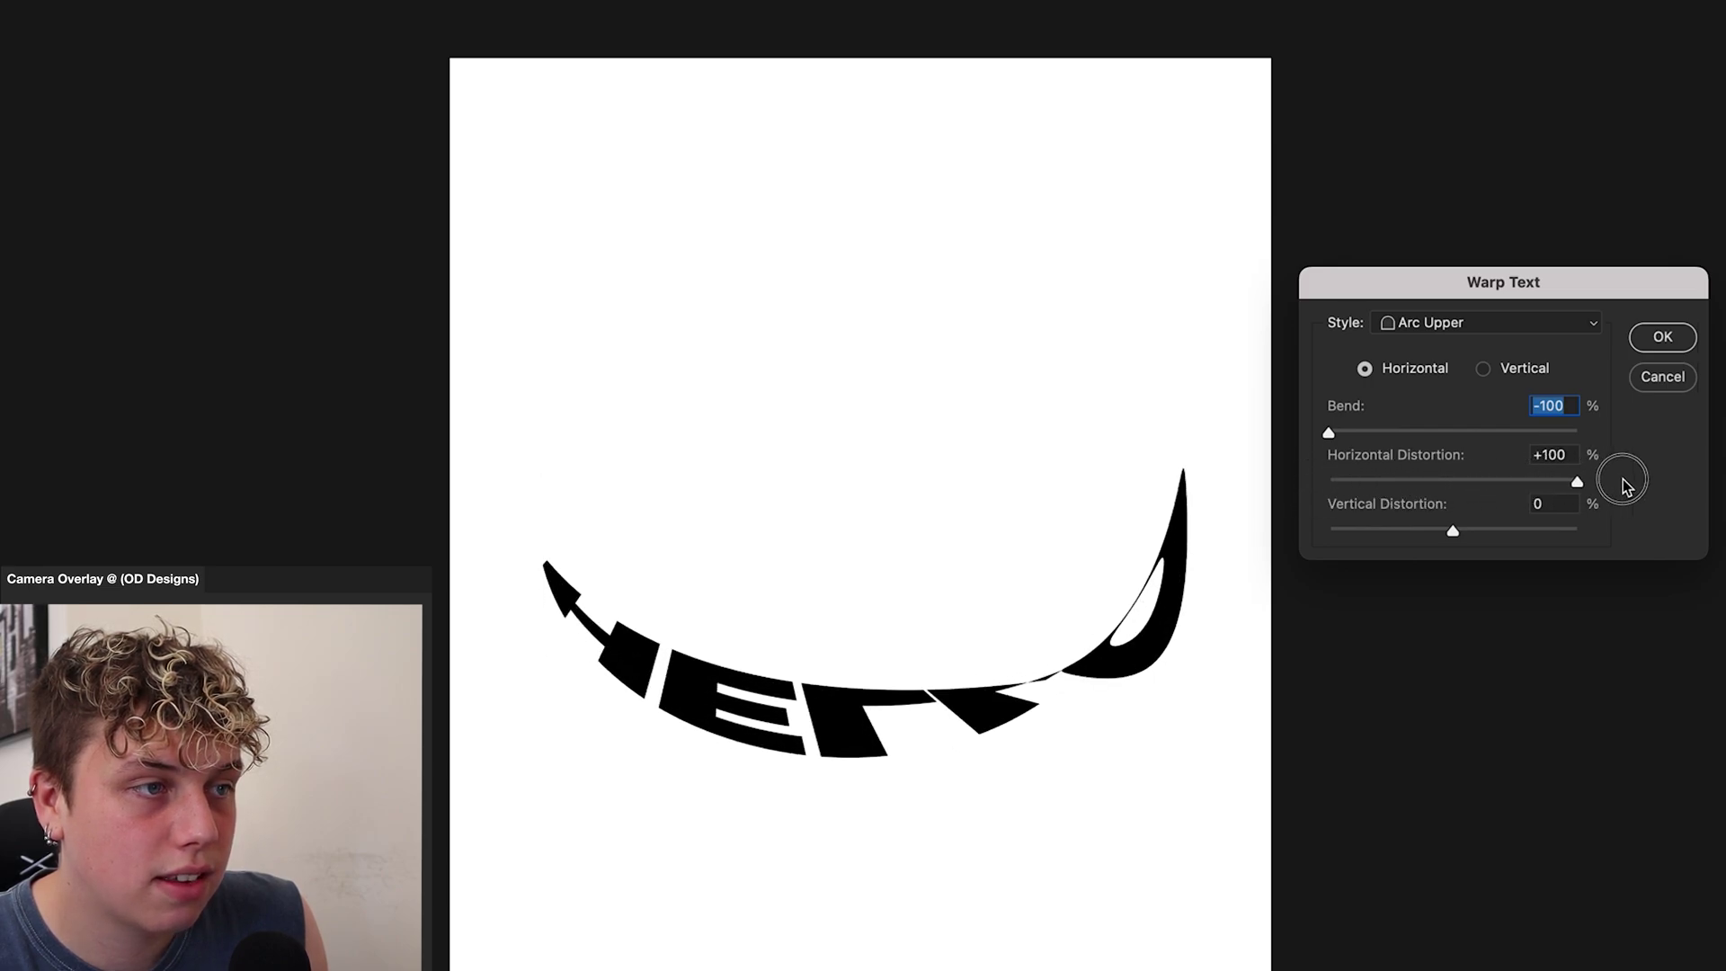
Step: Set the Arc Upper warp to horizontal distortion 0%, vertical distortion -74% and bend +100%
click(1328, 483)
drag(1328, 482, 1360, 531)
drag(1328, 432, 1678, 444)
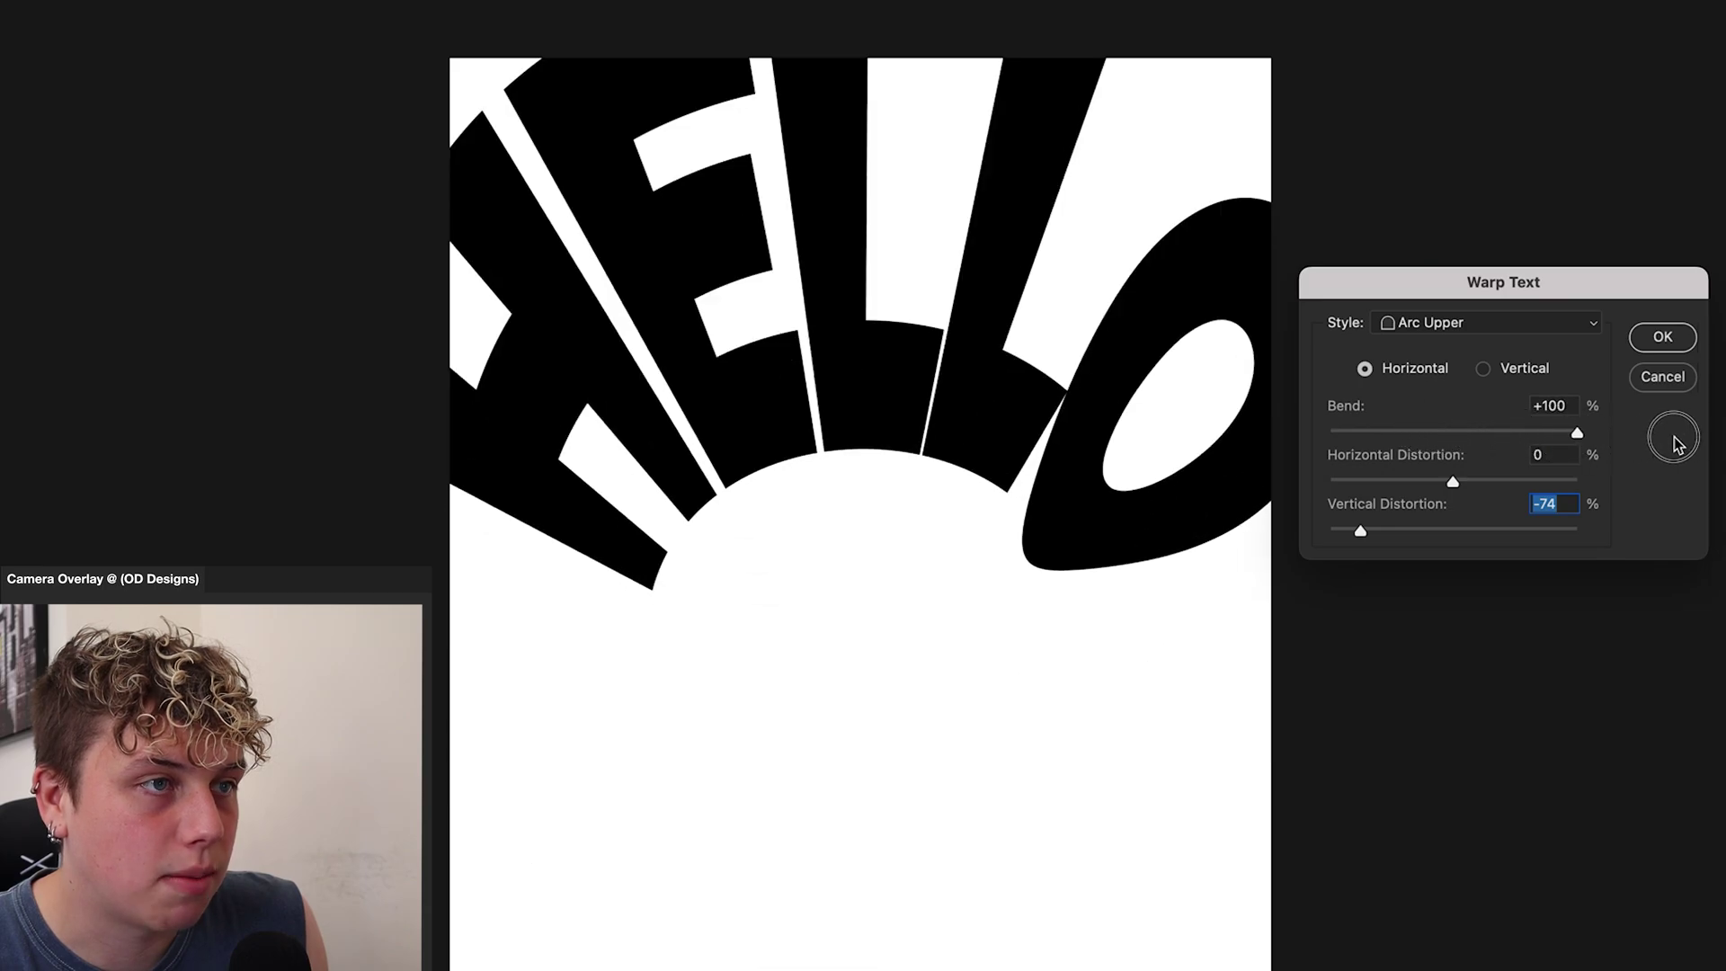
Step: Switch the warp style to Arch with both distortions at 0% and the bend at +83%
click(1539, 323)
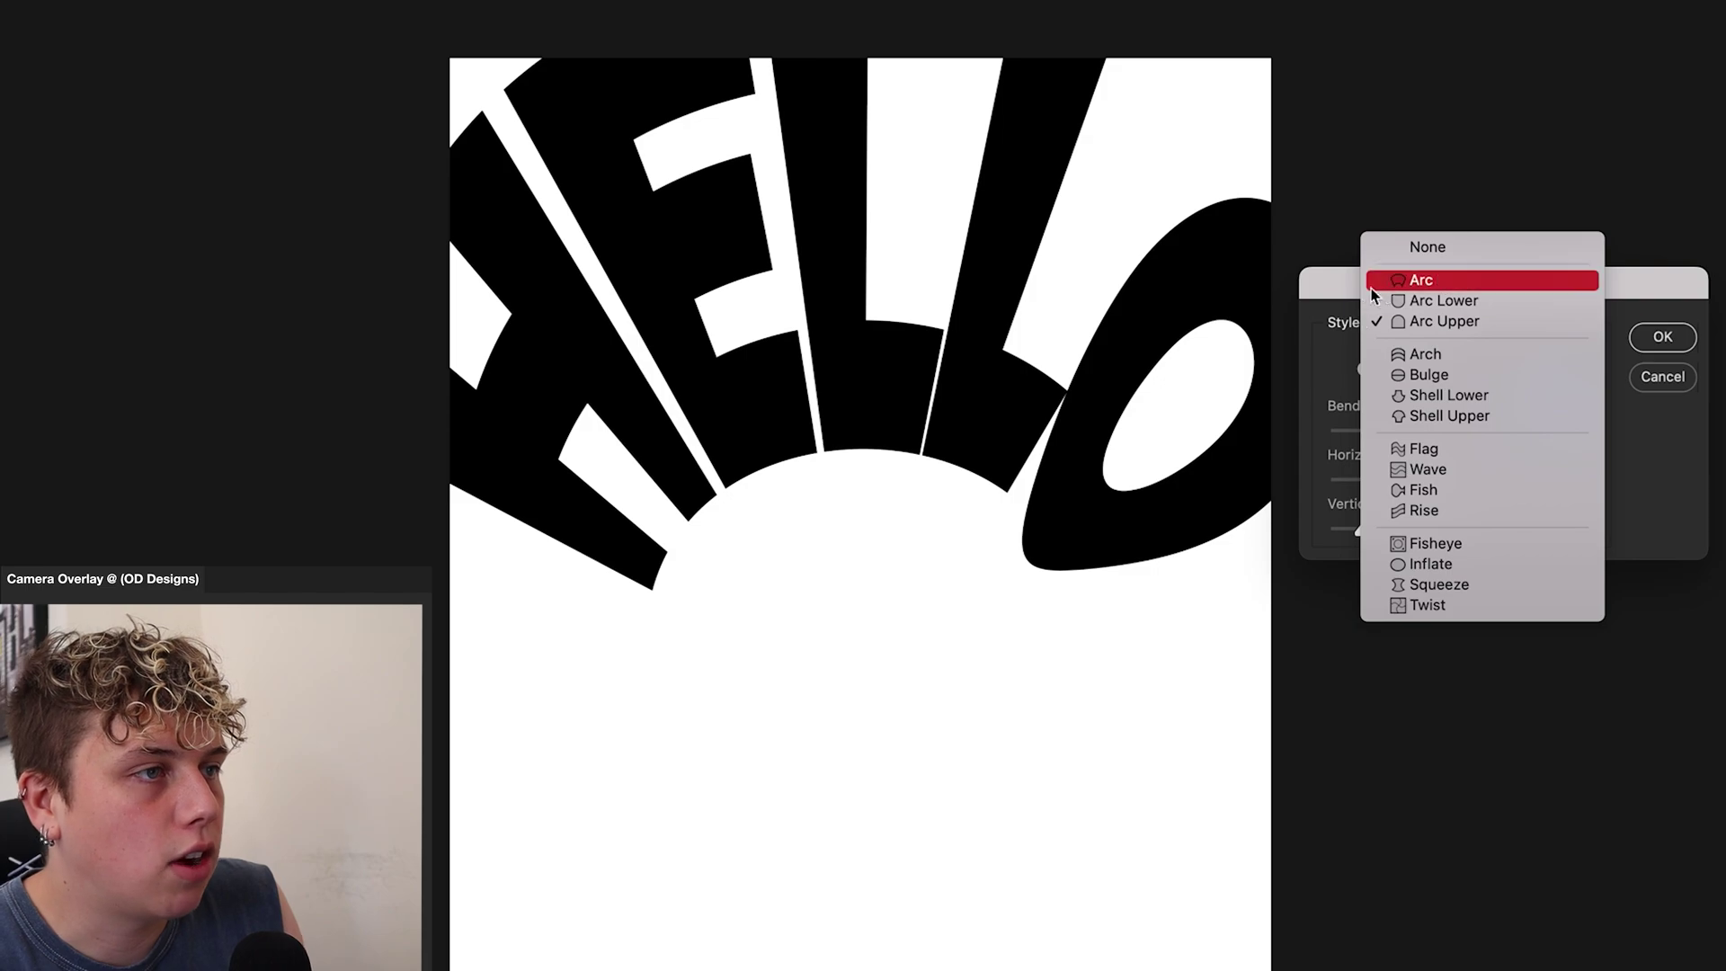
click(1480, 359)
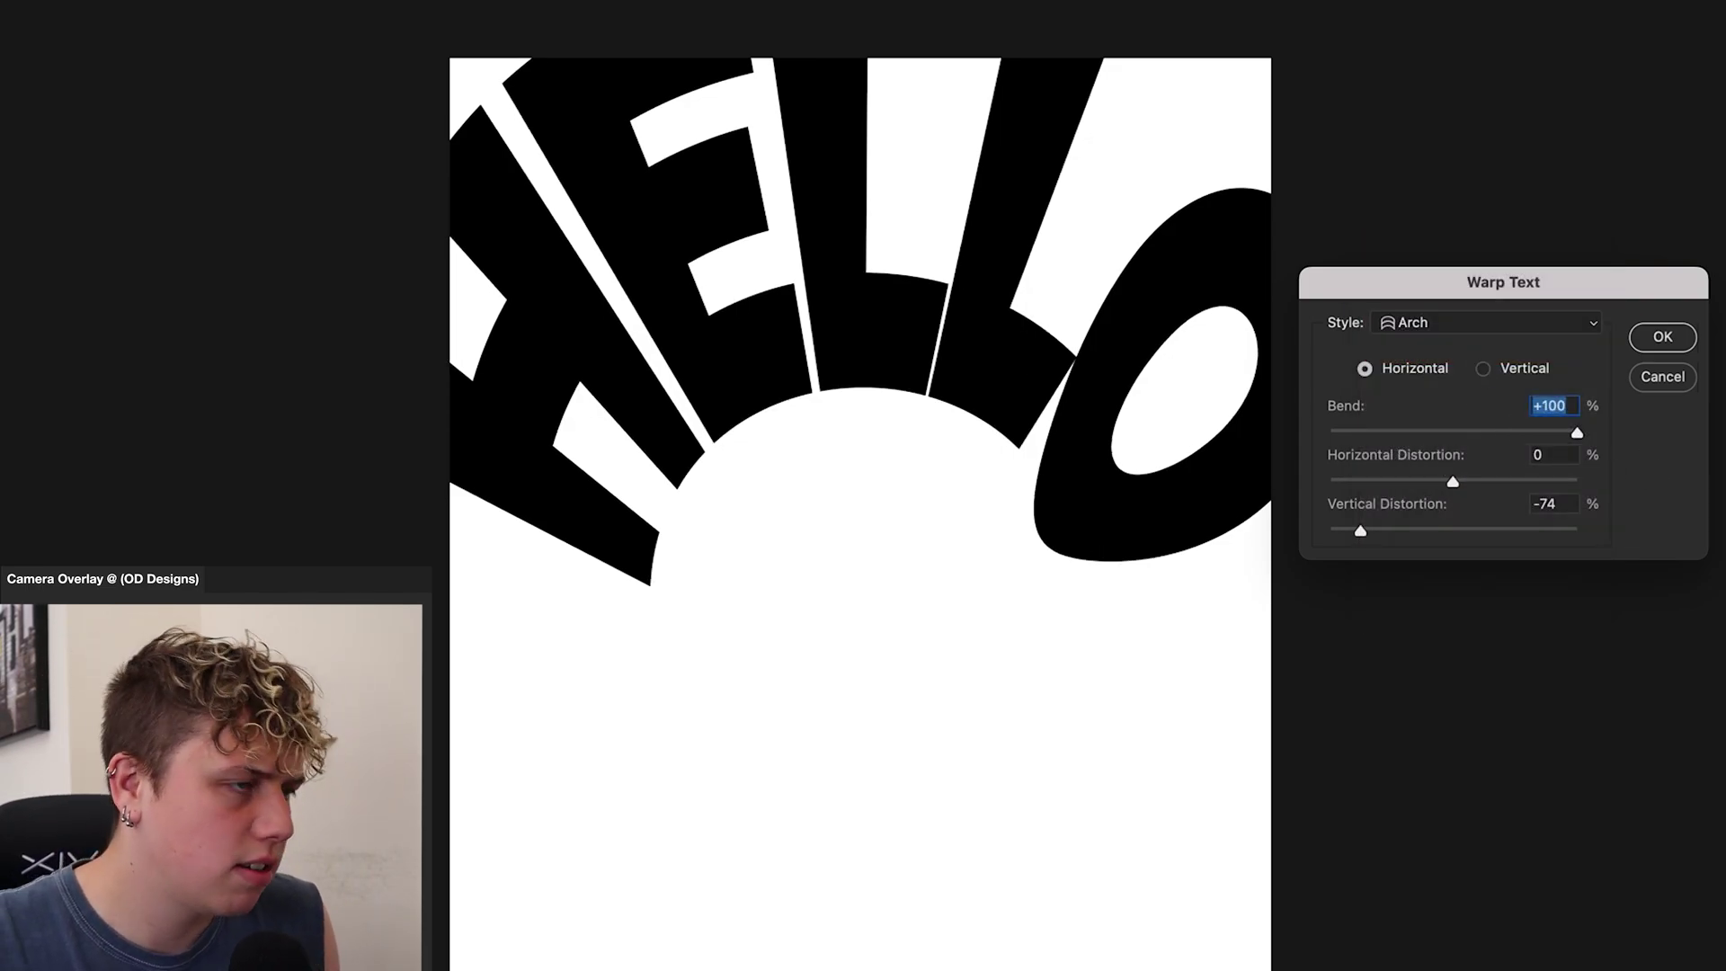
text(00)
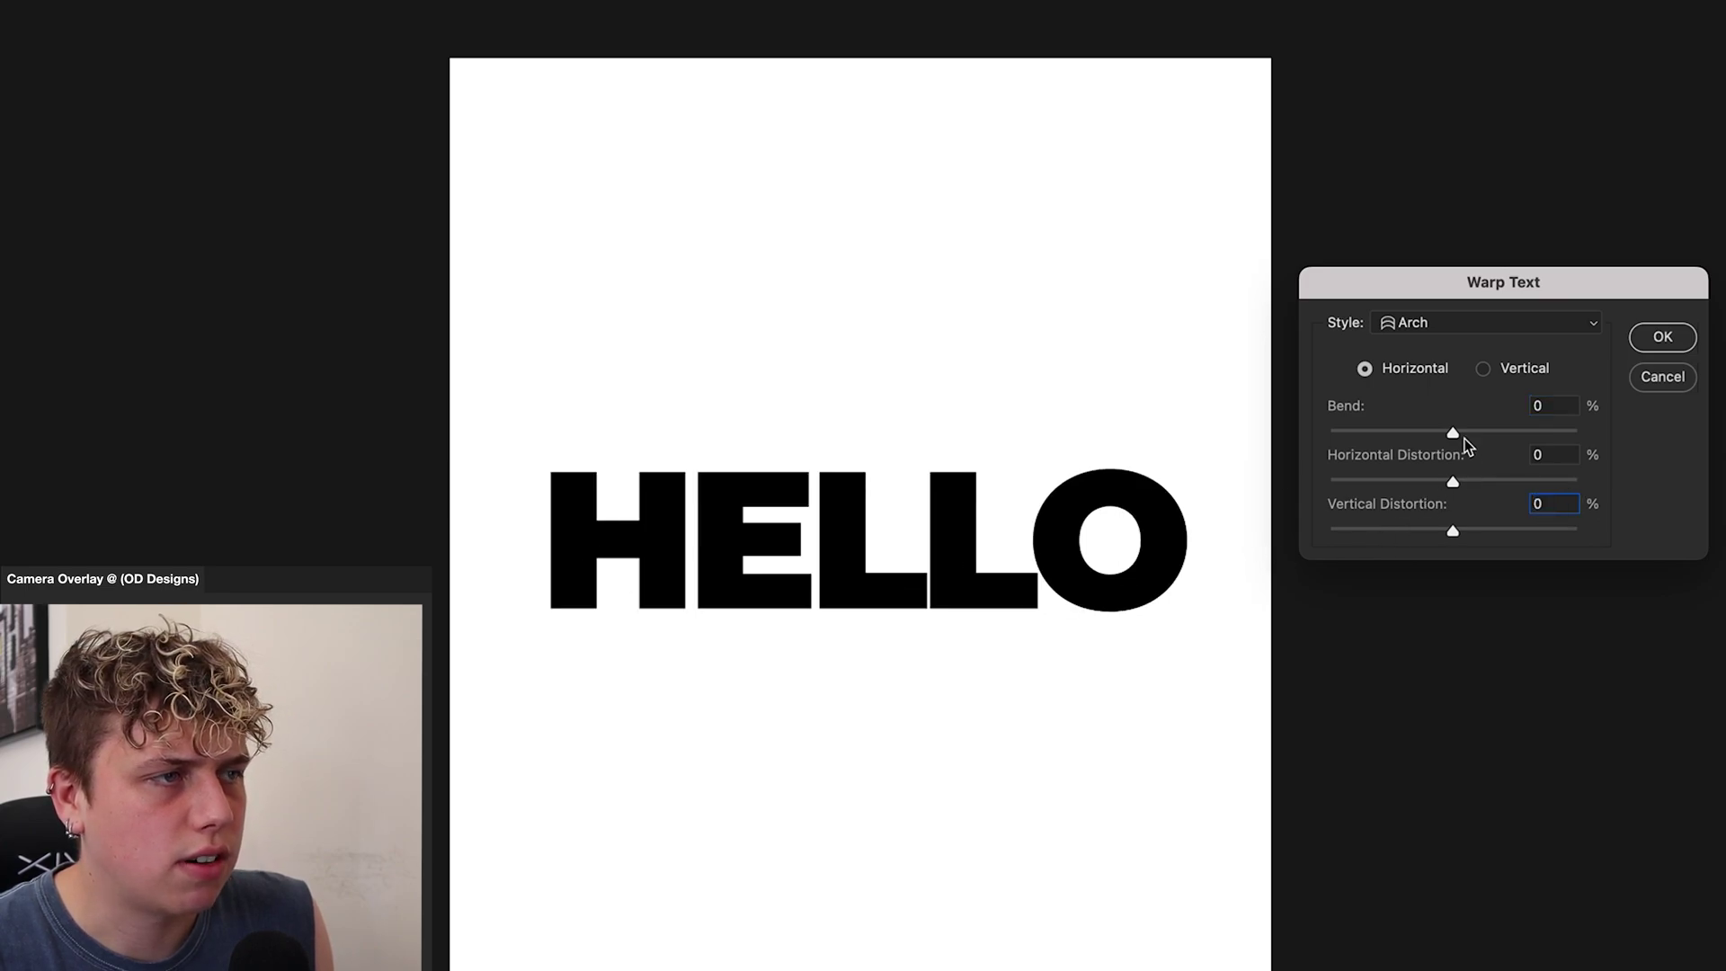
drag(1463, 441, 1558, 436)
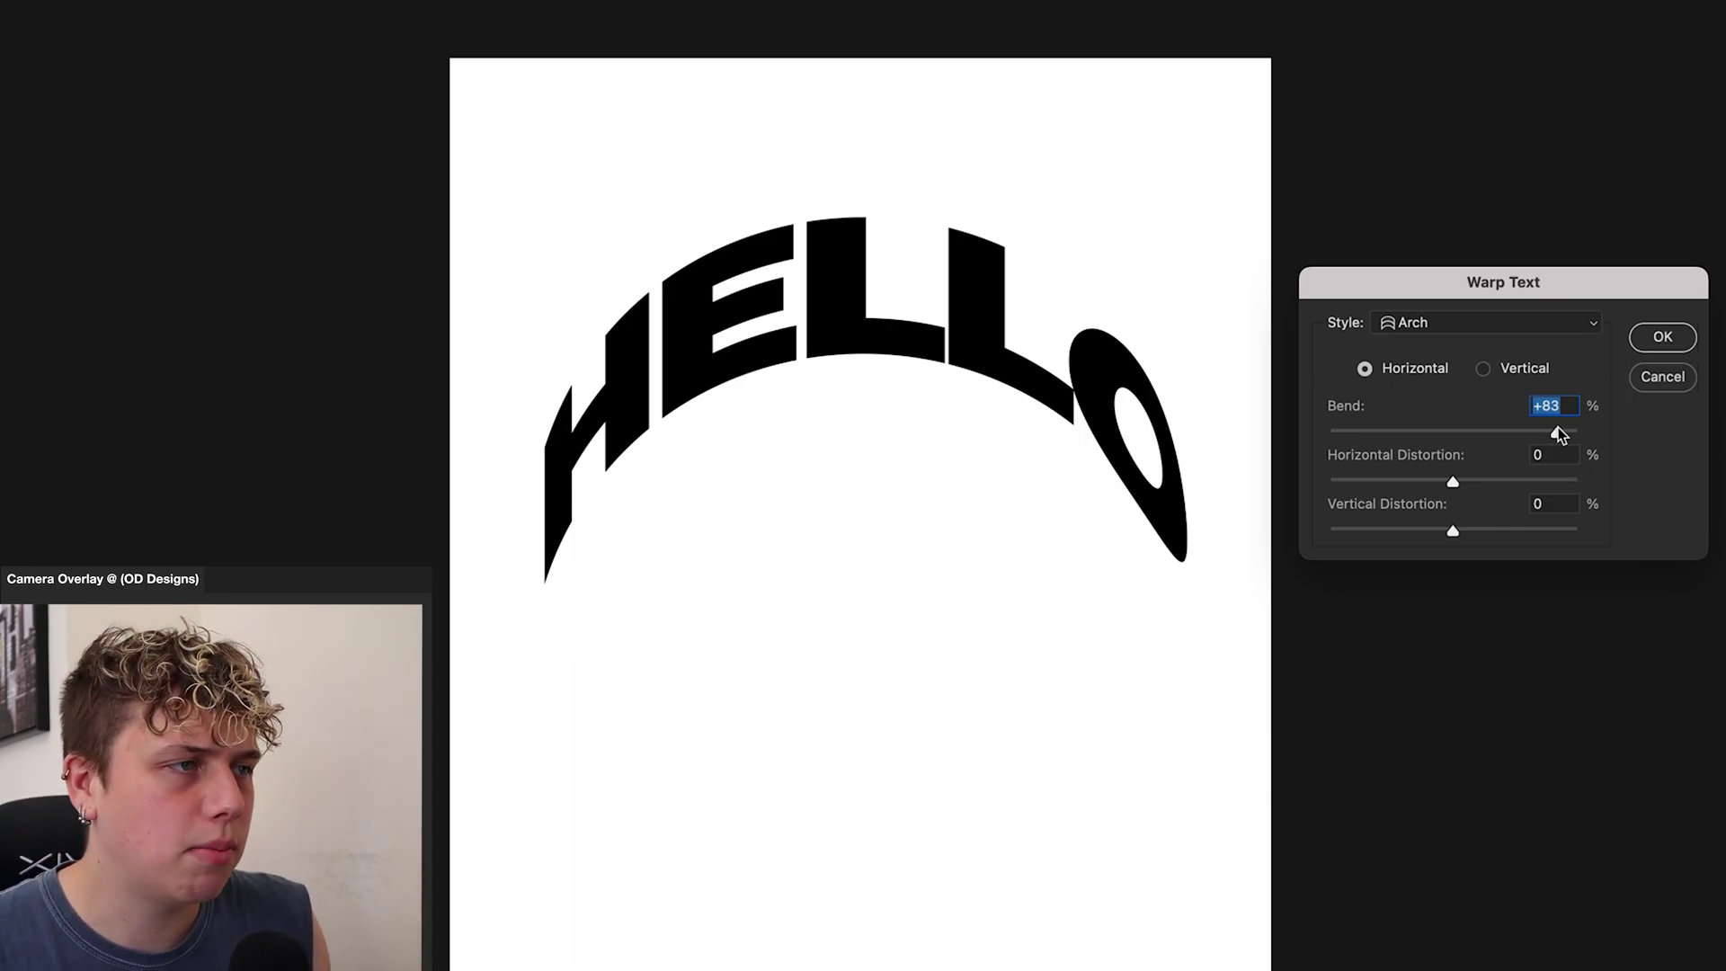
Step: Adjust the Arch warp to bend +89%, horizontal distortion -39% and vertical distortion -12%
mouse_move(1555, 436)
mouse_down()
mouse_move(1579, 433)
mouse_move(1525, 447)
mouse_move(1563, 433)
mouse_up()
drag(1453, 483, 1259, 474)
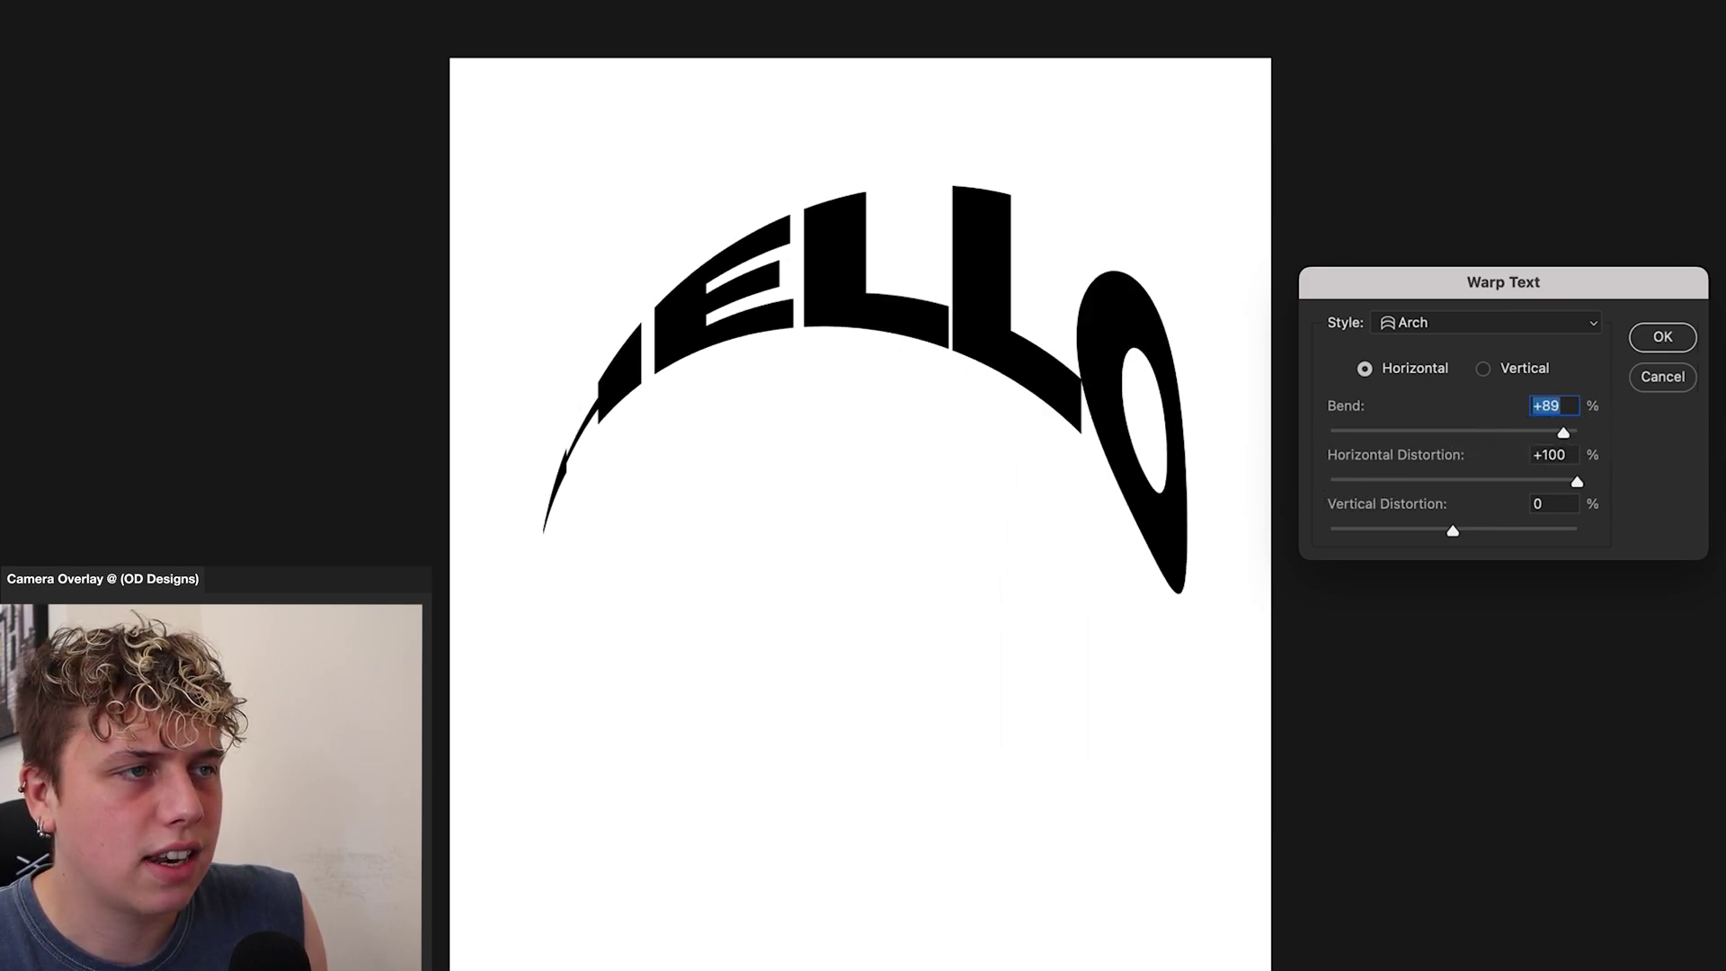
drag(838, 486, 1438, 530)
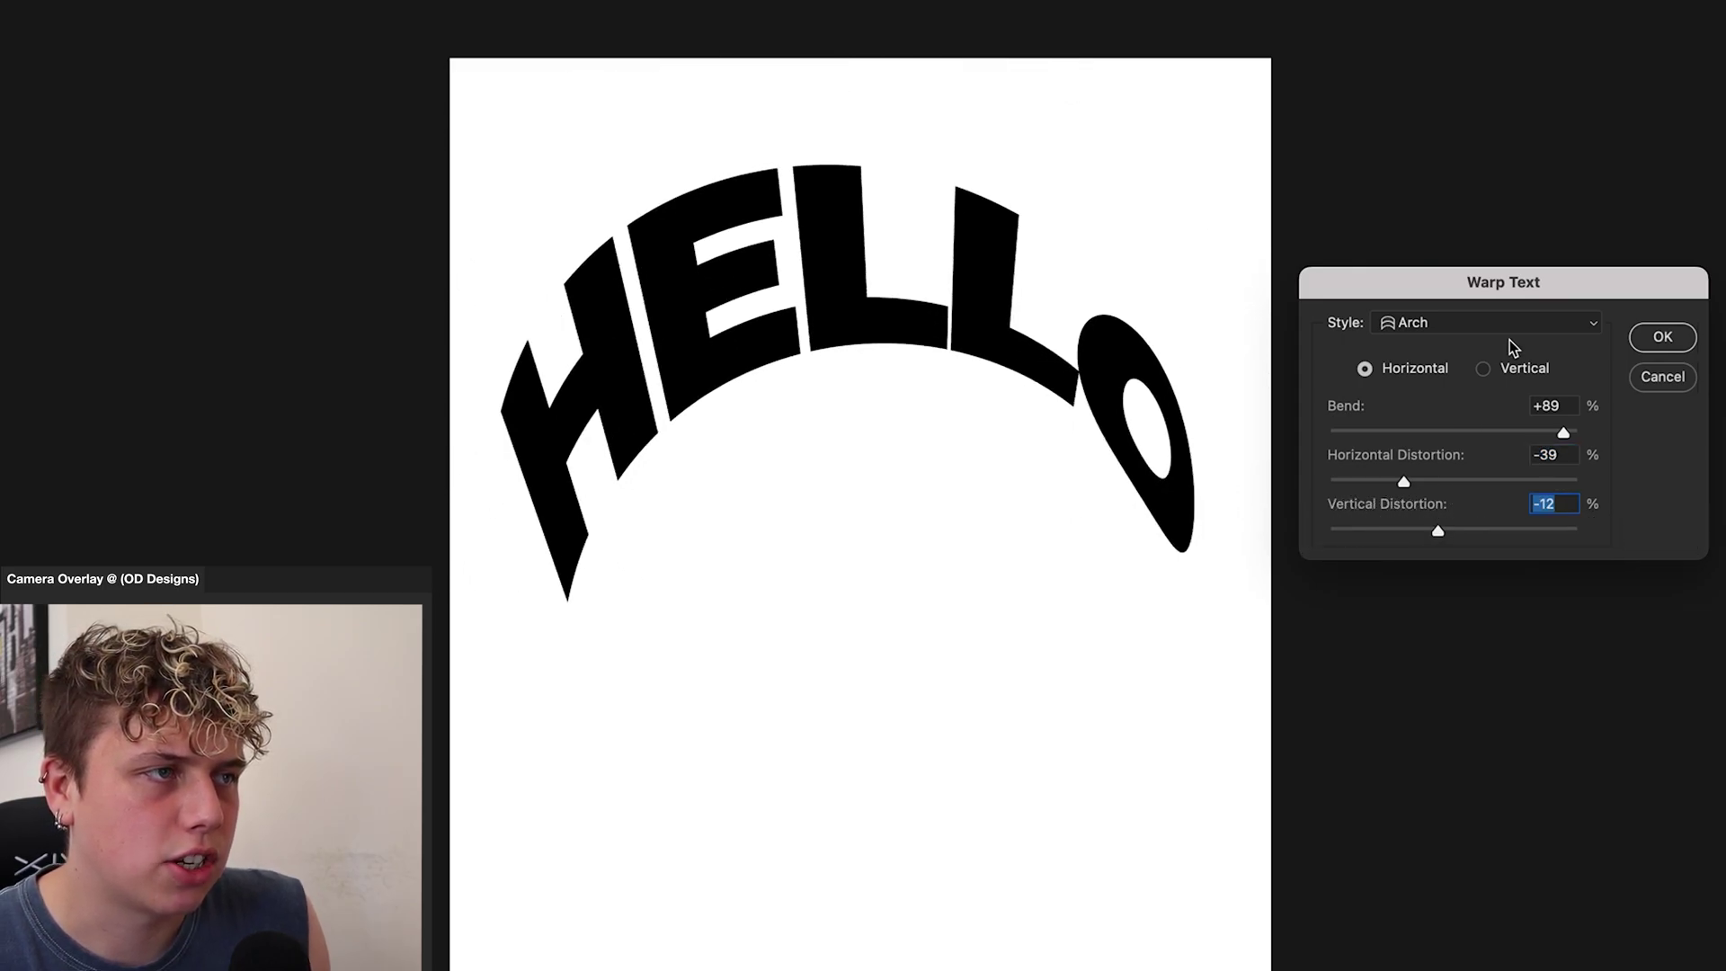
Step: Reset the Arch warp's bend, horizontal distortion and vertical distortion to 0%
double_click(1551, 405)
text(0)
double_click(1573, 455)
text(0)
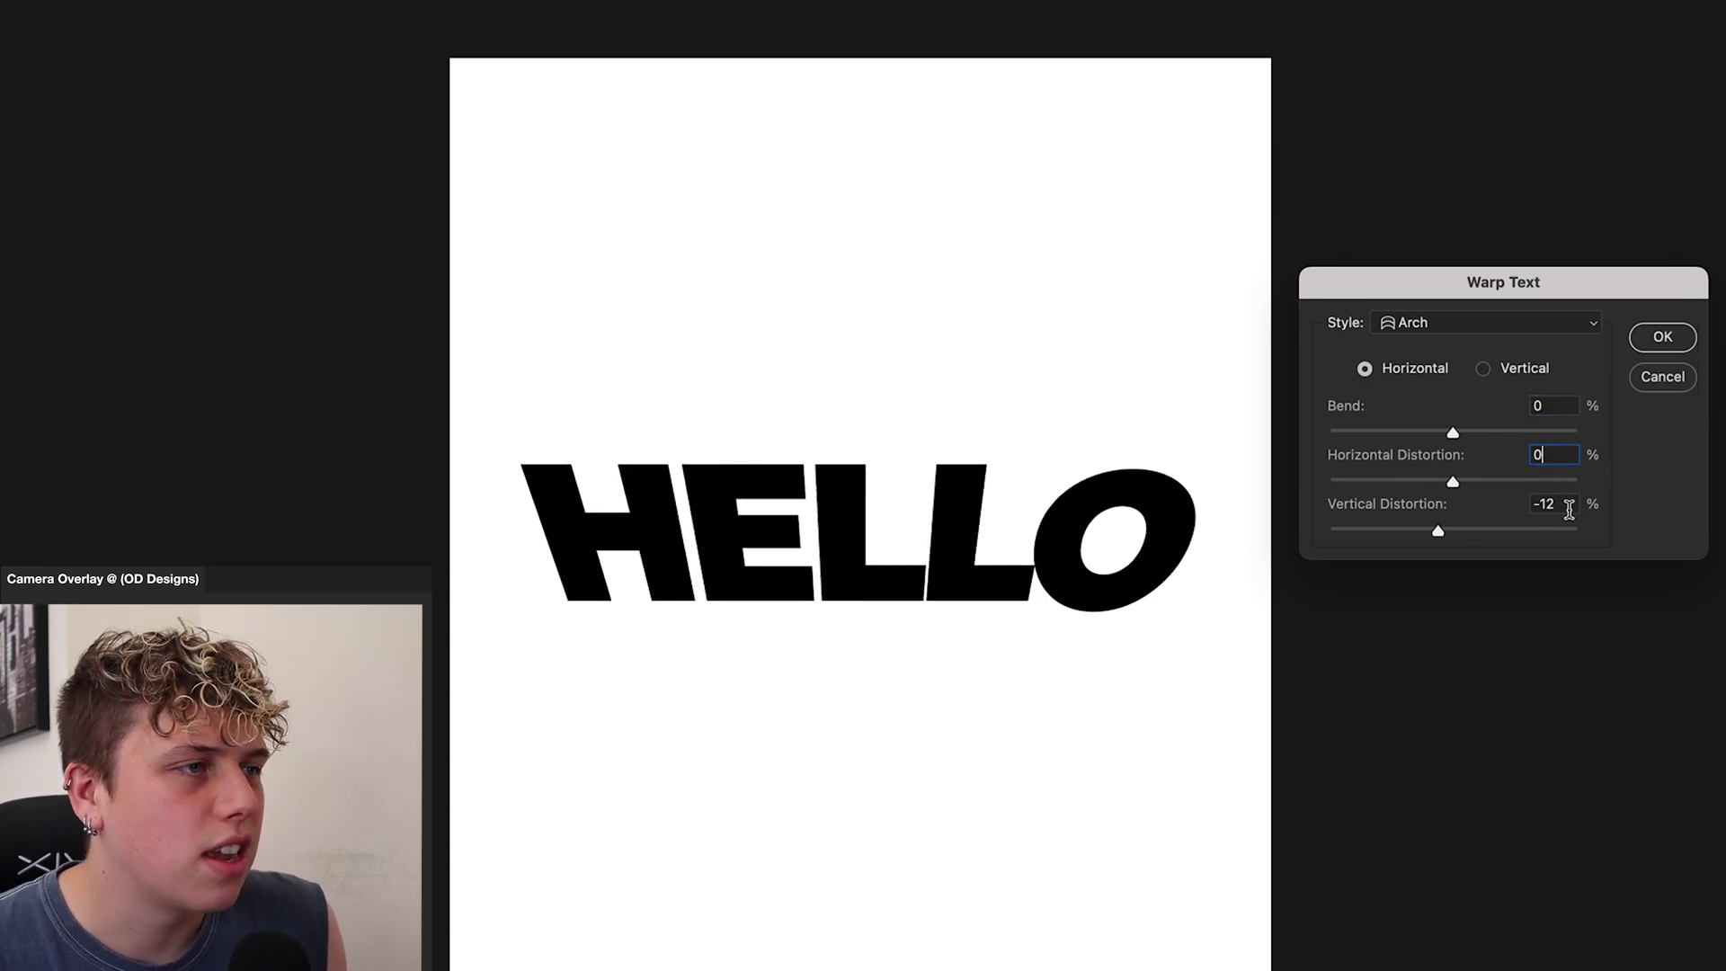
double_click(1564, 501)
text(0)
Step: Warp the HELLO text with the Bulge style, using bend +100%, horizontal distortion -1% and vertical distortion +43%
drag(1552, 325, 1476, 347)
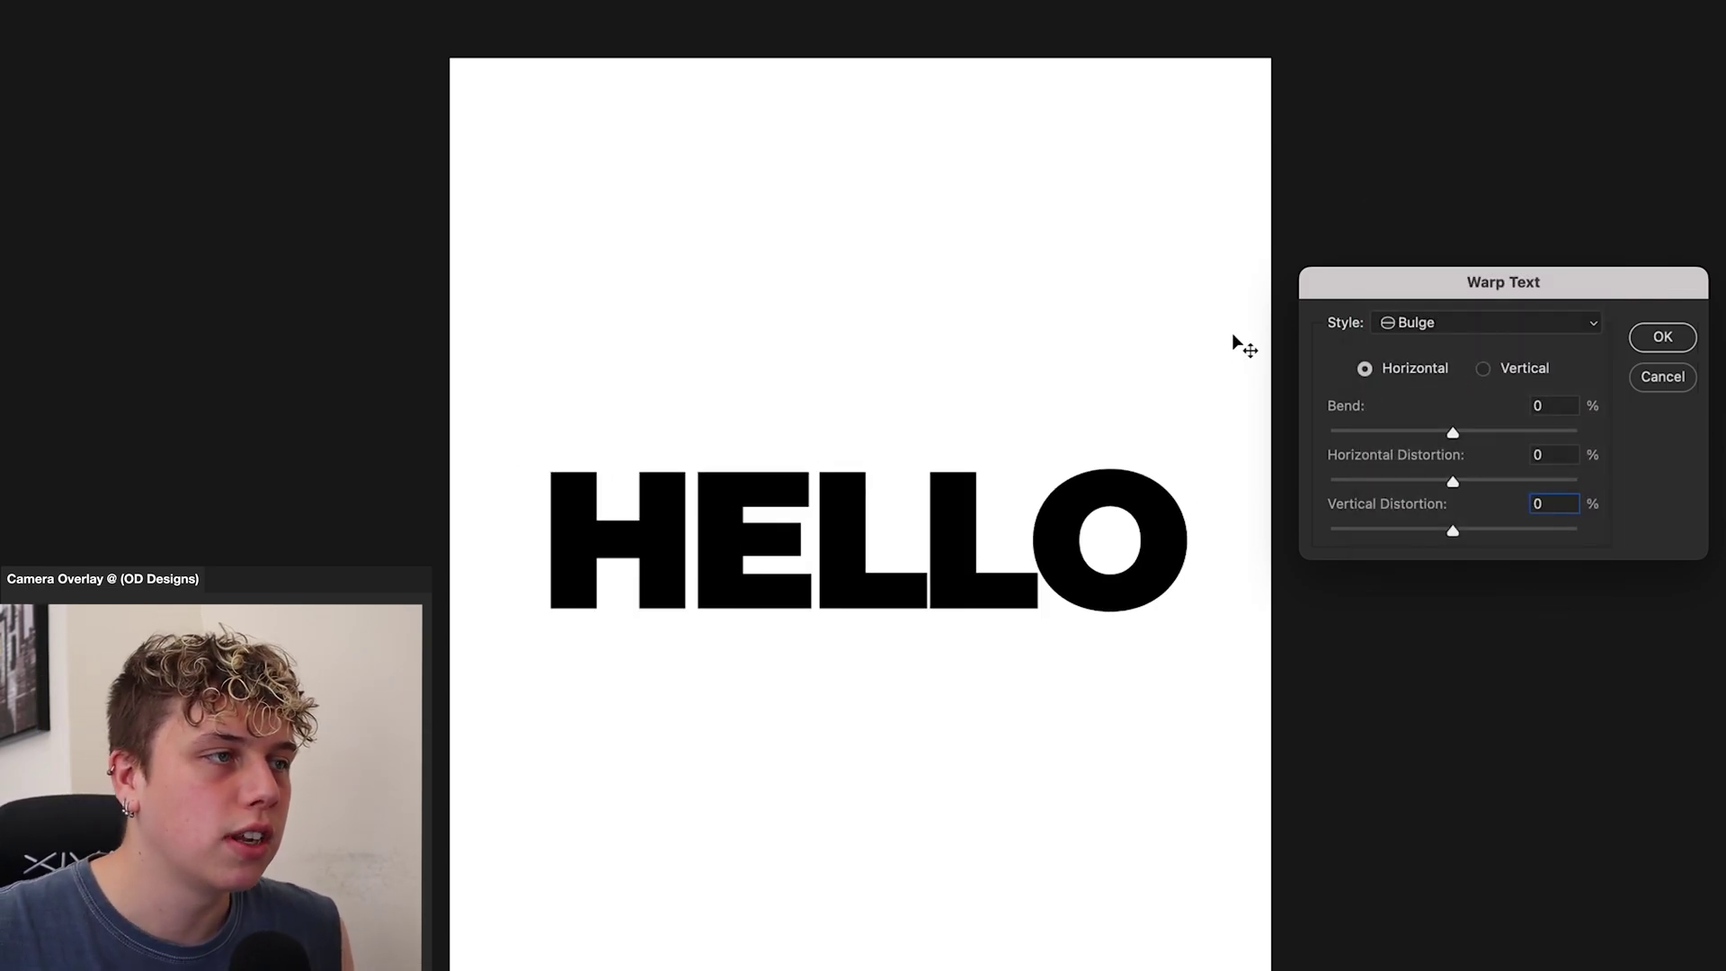
drag(1453, 434, 1650, 418)
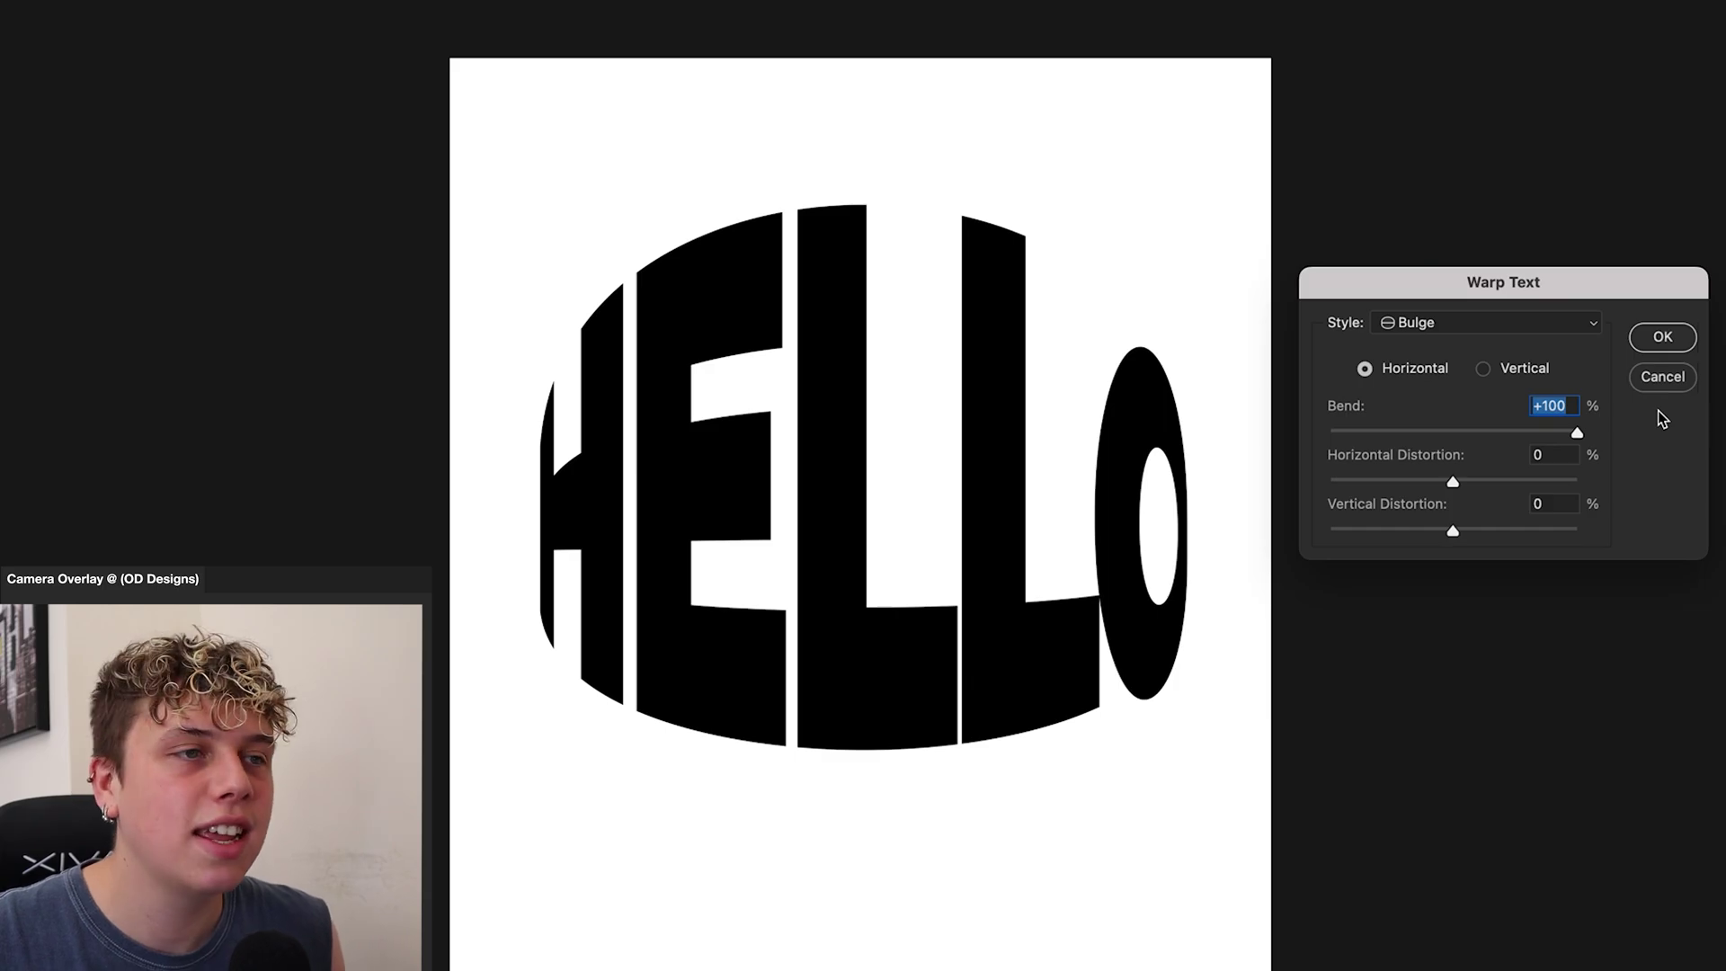
mouse_move(1450, 486)
mouse_down()
mouse_move(1568, 489)
mouse_move(1385, 490)
mouse_move(1452, 485)
mouse_up()
drag(1457, 544, 1530, 533)
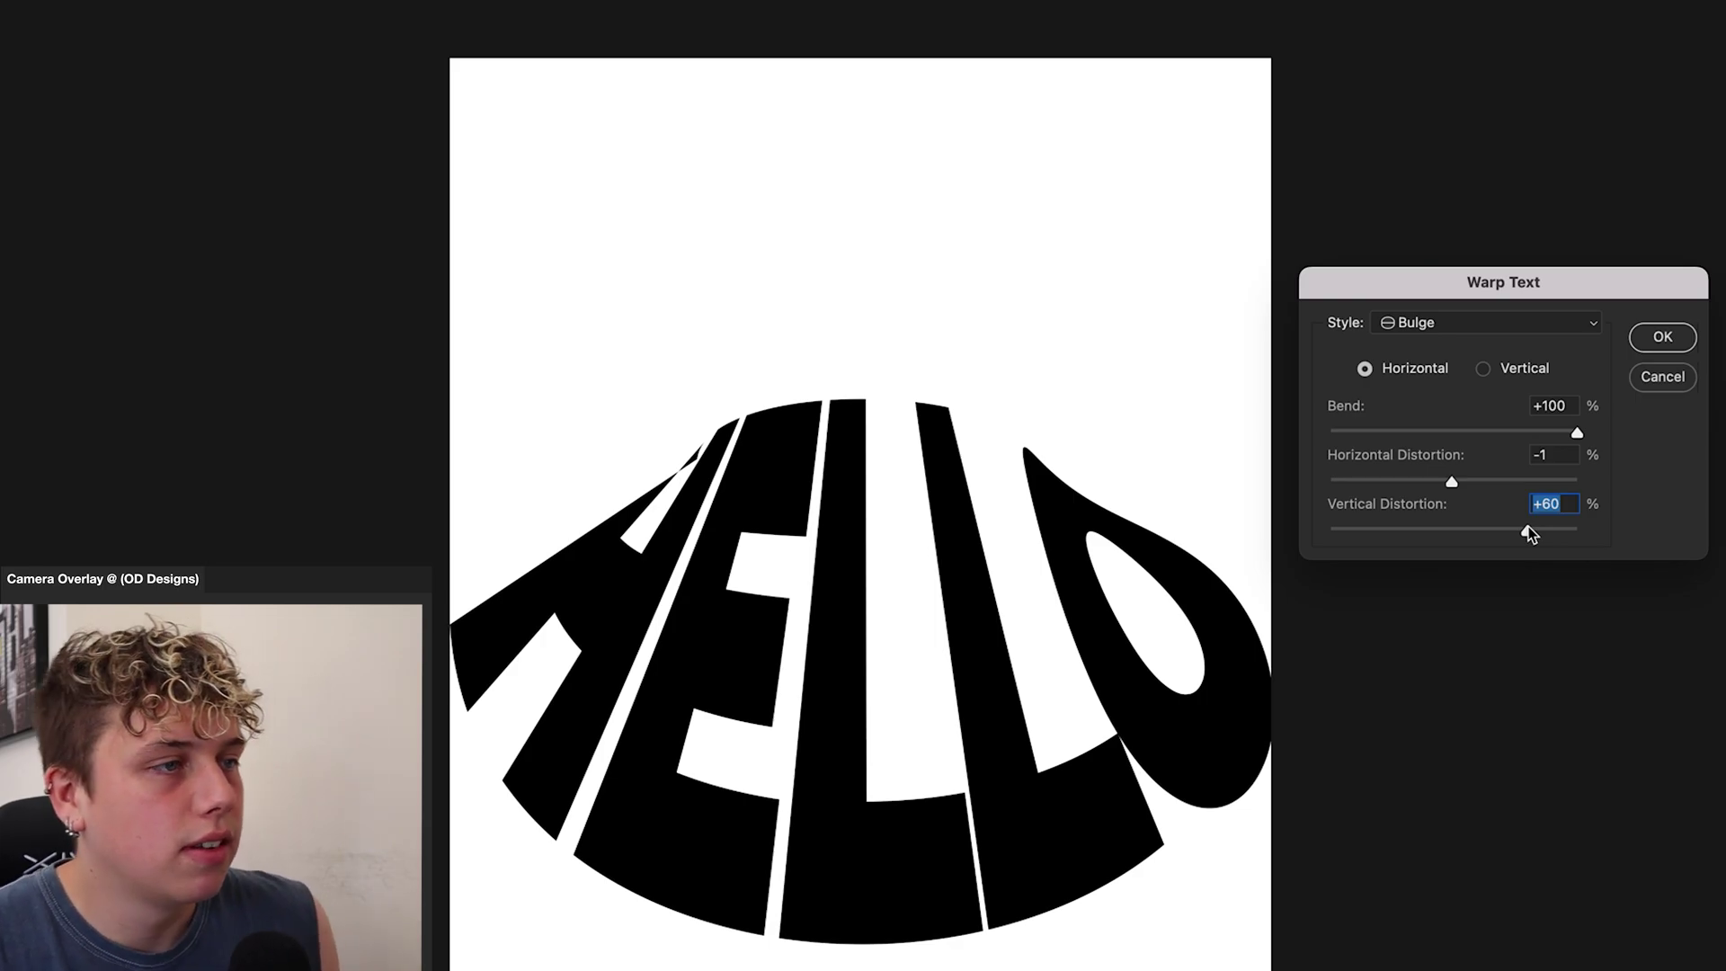
mouse_move(1526, 533)
mouse_down()
mouse_move(1610, 528)
mouse_move(1474, 534)
mouse_move(1525, 532)
mouse_up()
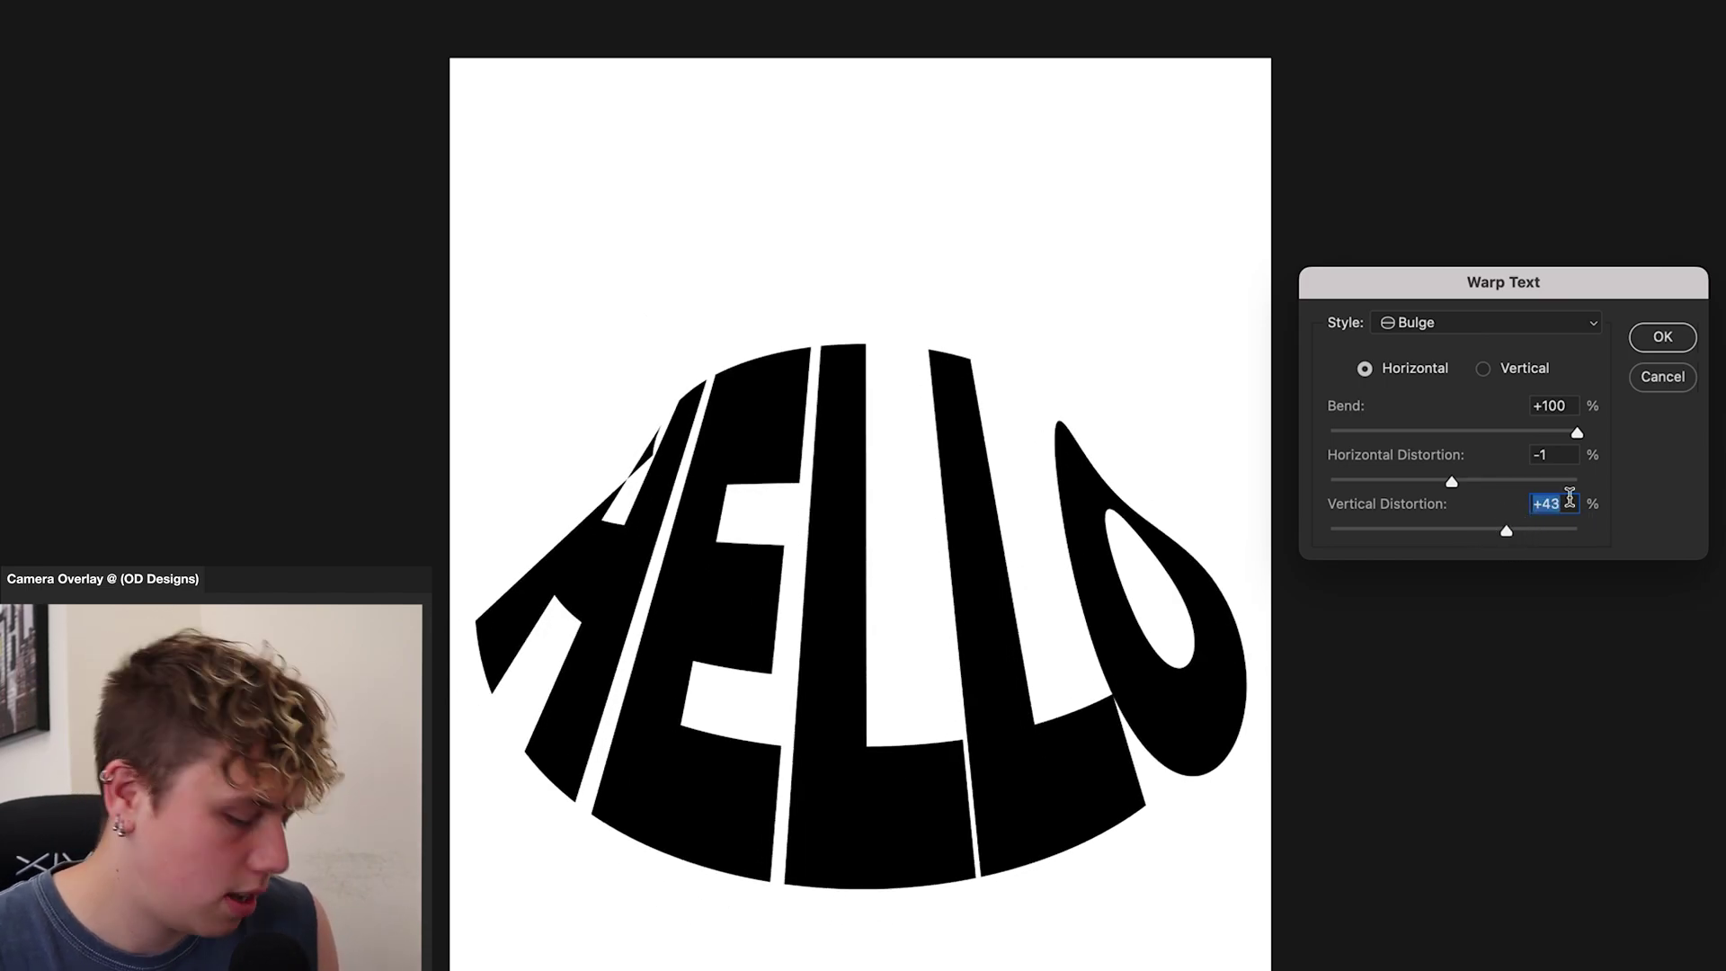
Step: Reset the Bulge warp's bend and both distortions to 0%
text(9)
double_click(1555, 454)
text(0)
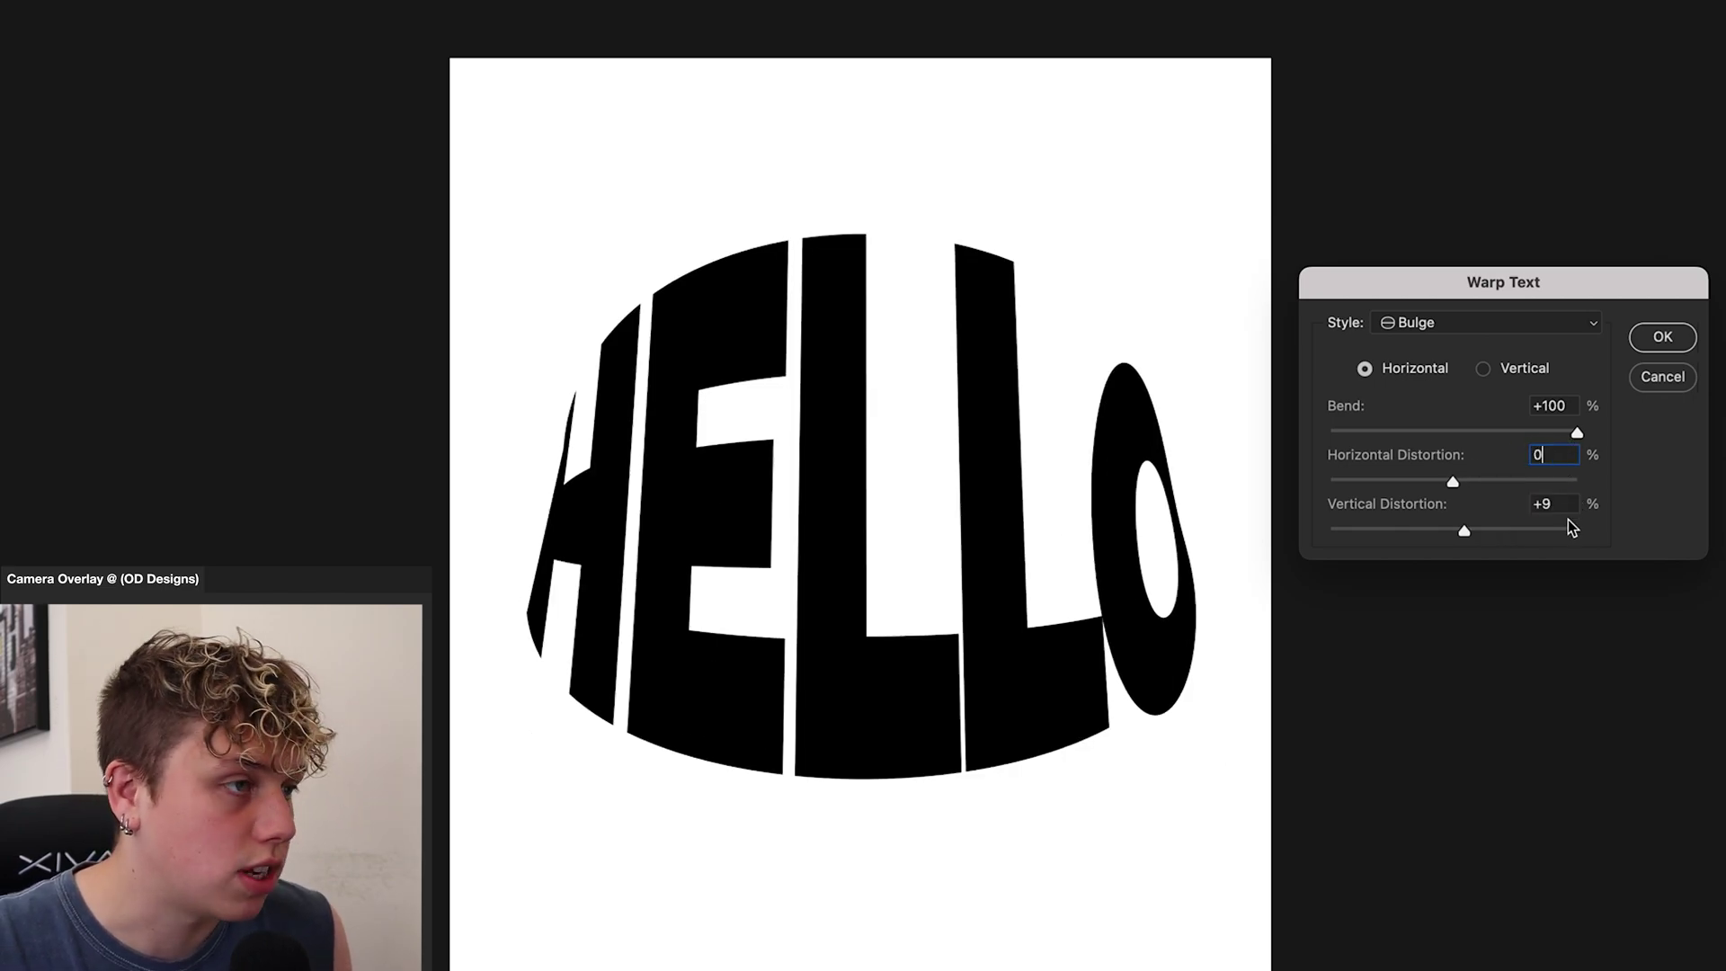
key(Tab)
text(0)
double_click(1562, 407)
text(0)
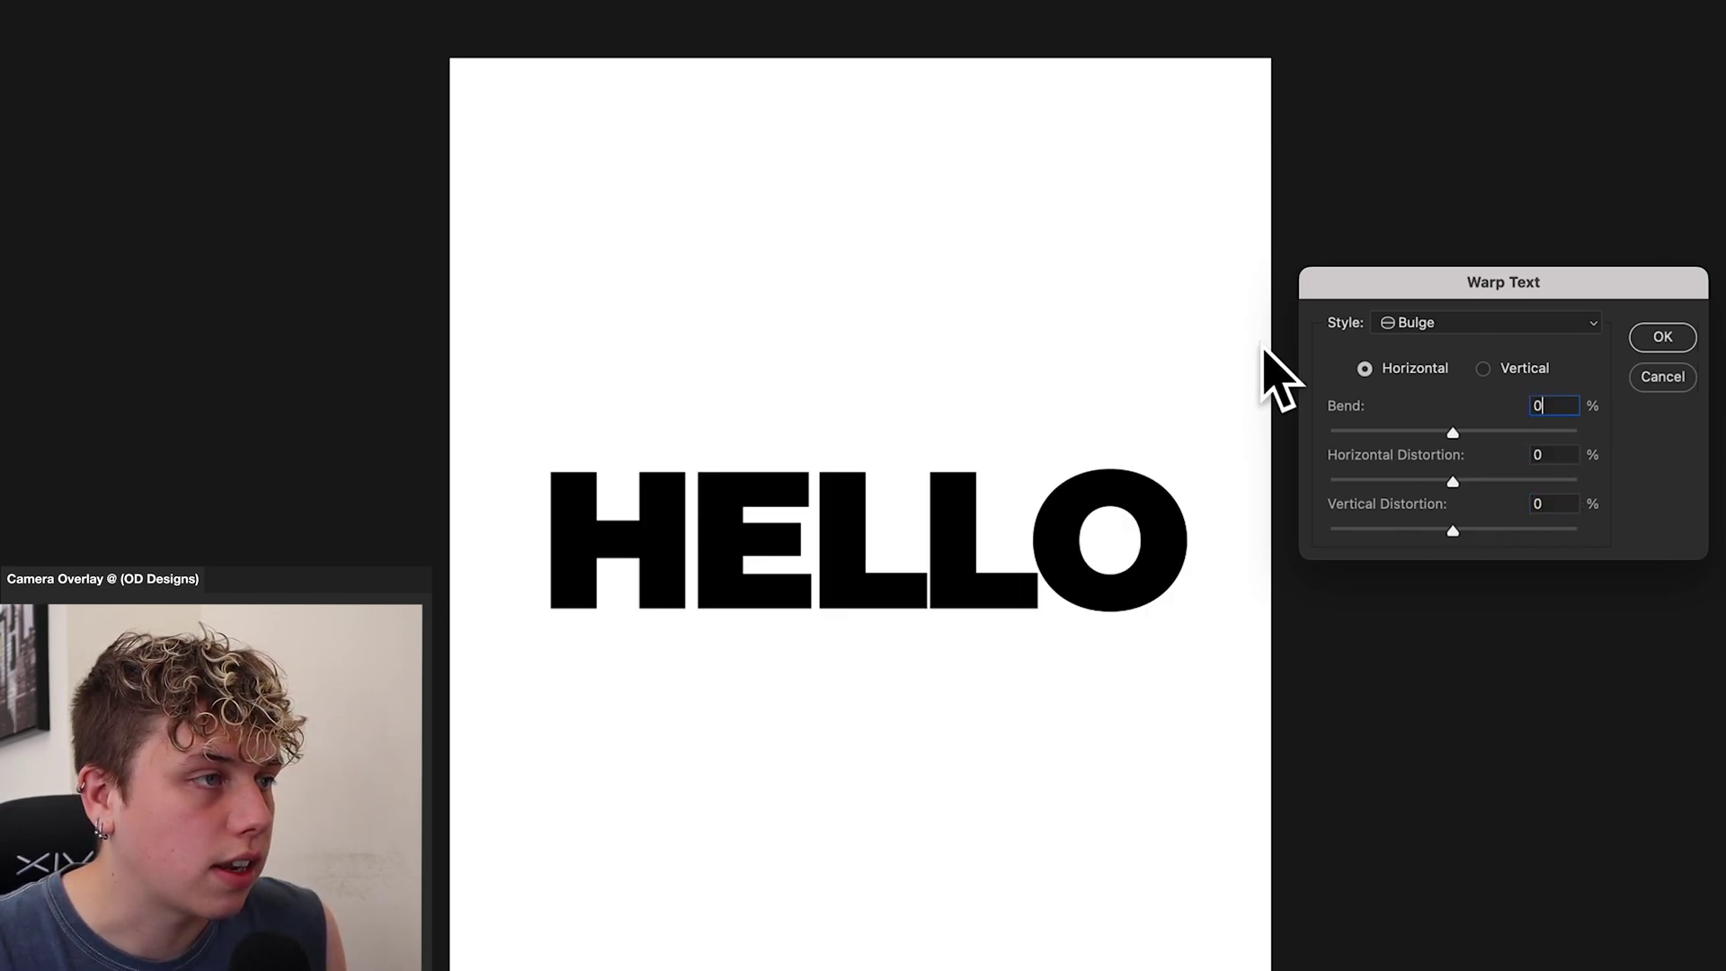
Step: Switch the warp style to Shell Lower with bend +86%, horizontal distortion -4% and vertical distortion +100%
click(1391, 322)
click(1422, 342)
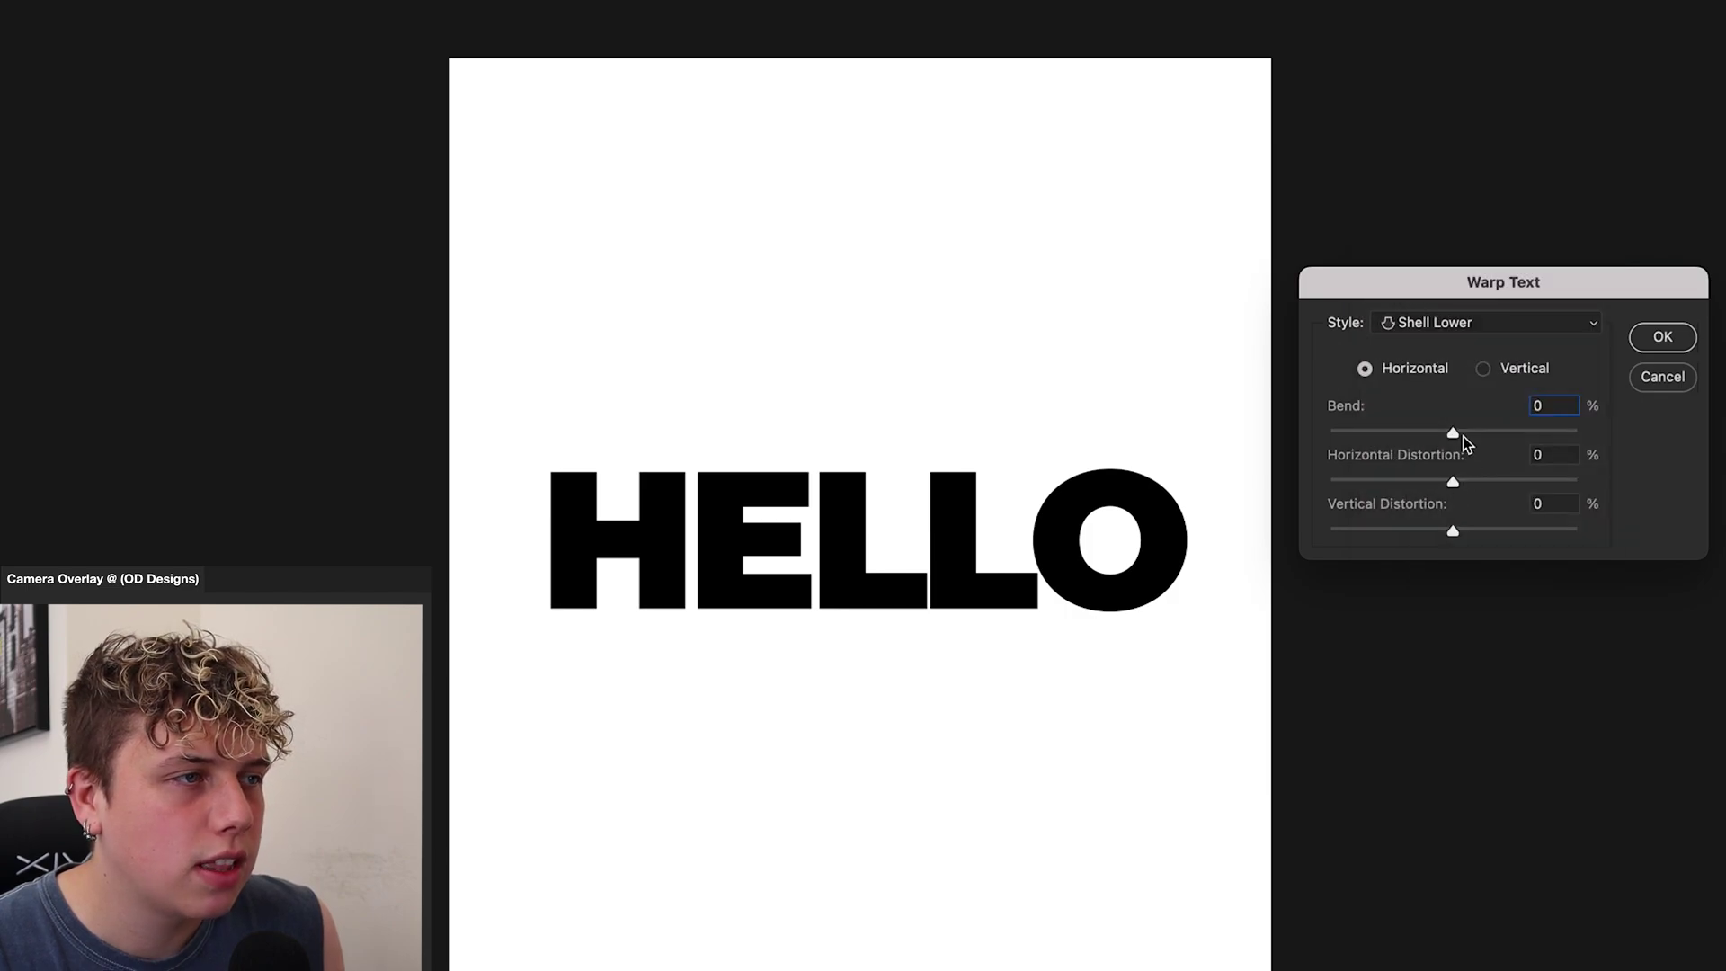
drag(1463, 435, 1562, 445)
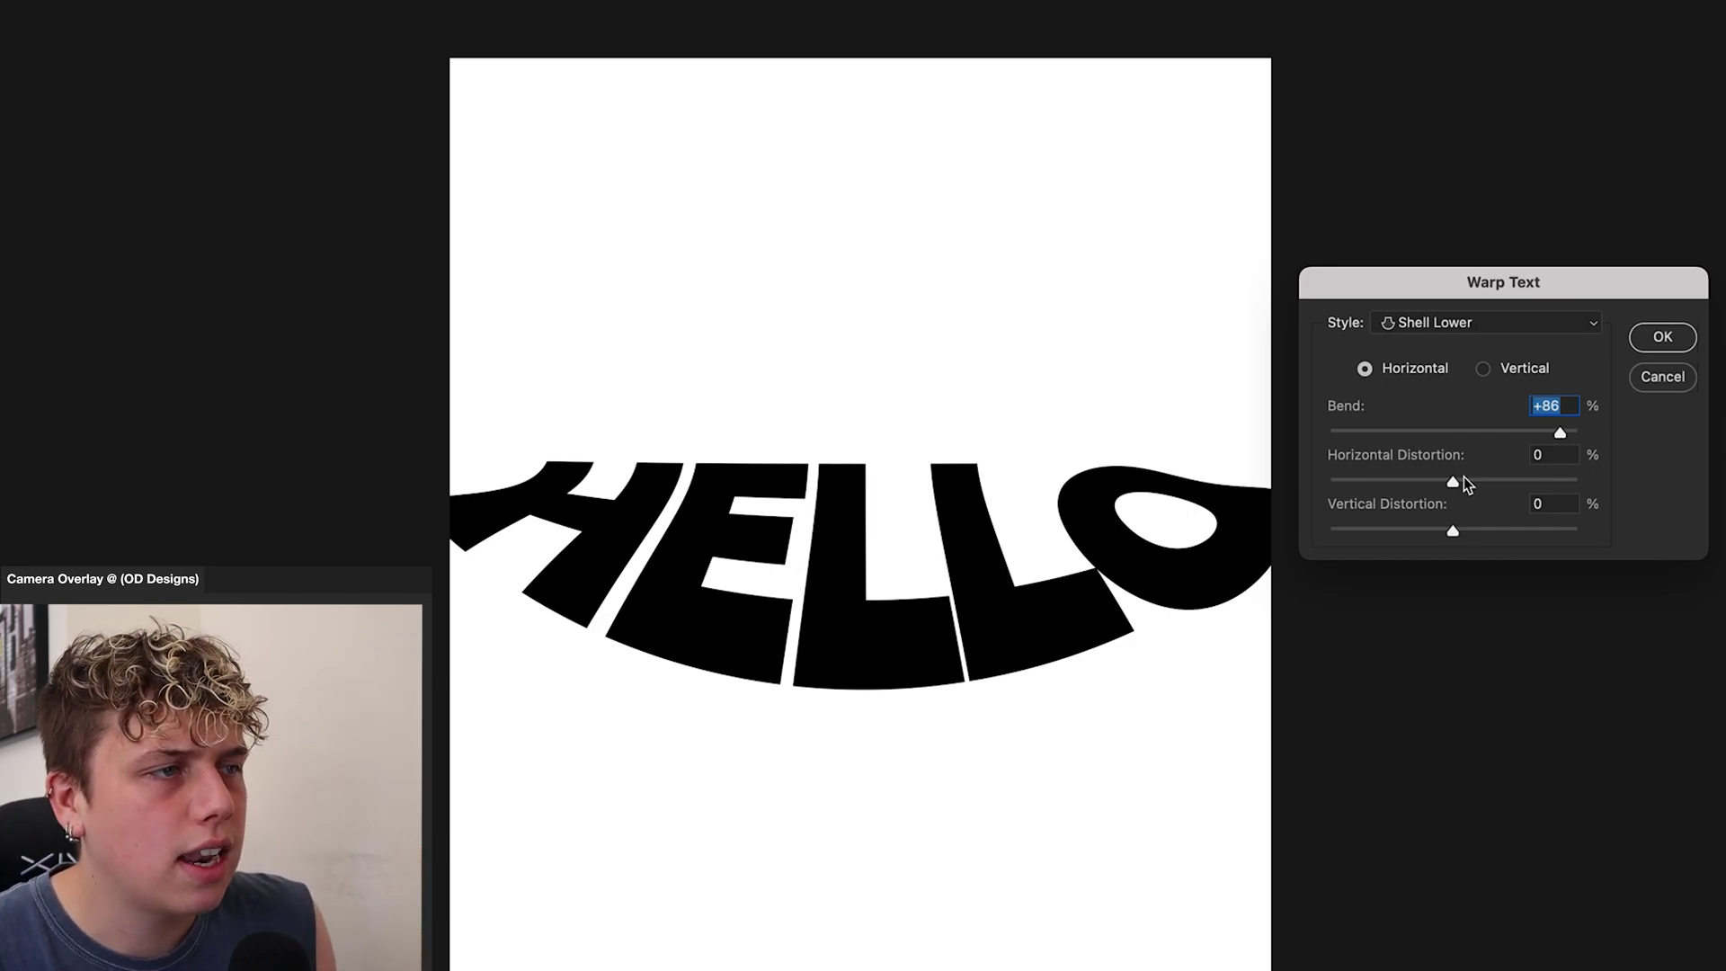
mouse_move(1466, 484)
mouse_down()
mouse_move(1507, 474)
mouse_move(1283, 493)
mouse_move(1382, 483)
mouse_move(1534, 504)
mouse_move(1433, 505)
mouse_move(1447, 504)
mouse_up()
drag(1452, 530, 1718, 526)
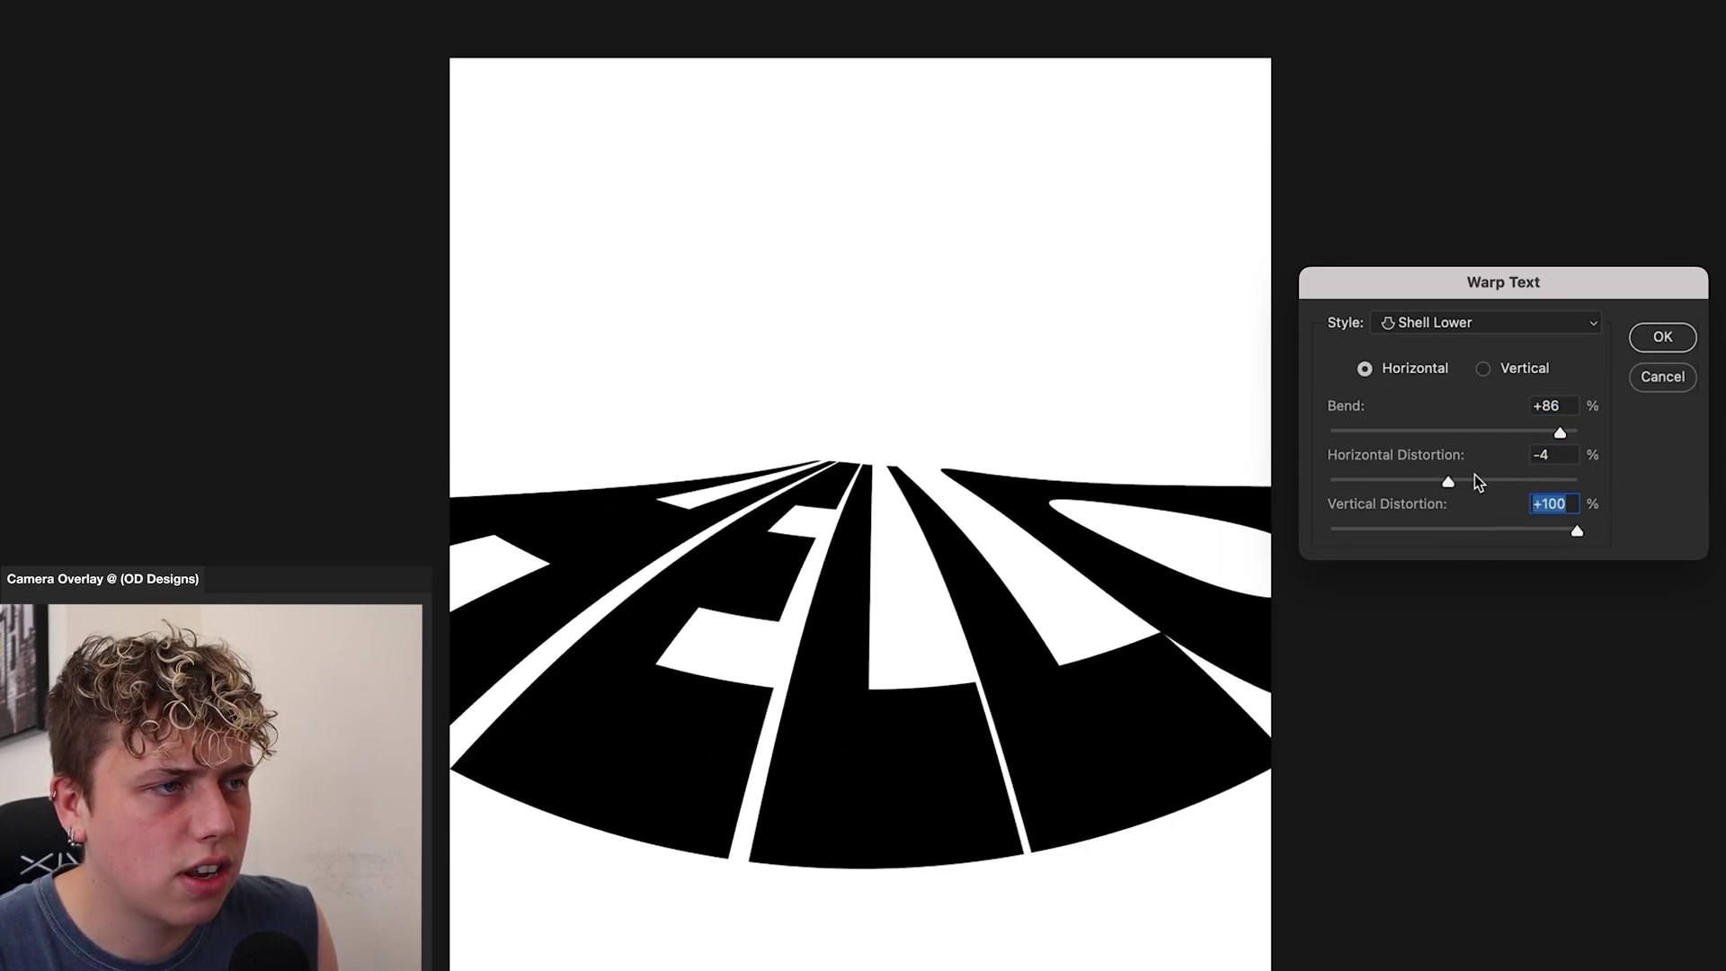
Step: Refine the Shell Lower warp to bend +100% and horizontal distortion +2%, keeping vertical distortion at +100%
mouse_move(1447, 481)
mouse_down()
mouse_move(1525, 477)
mouse_move(1359, 484)
mouse_move(1458, 478)
mouse_move(1458, 493)
mouse_move(1467, 466)
mouse_up()
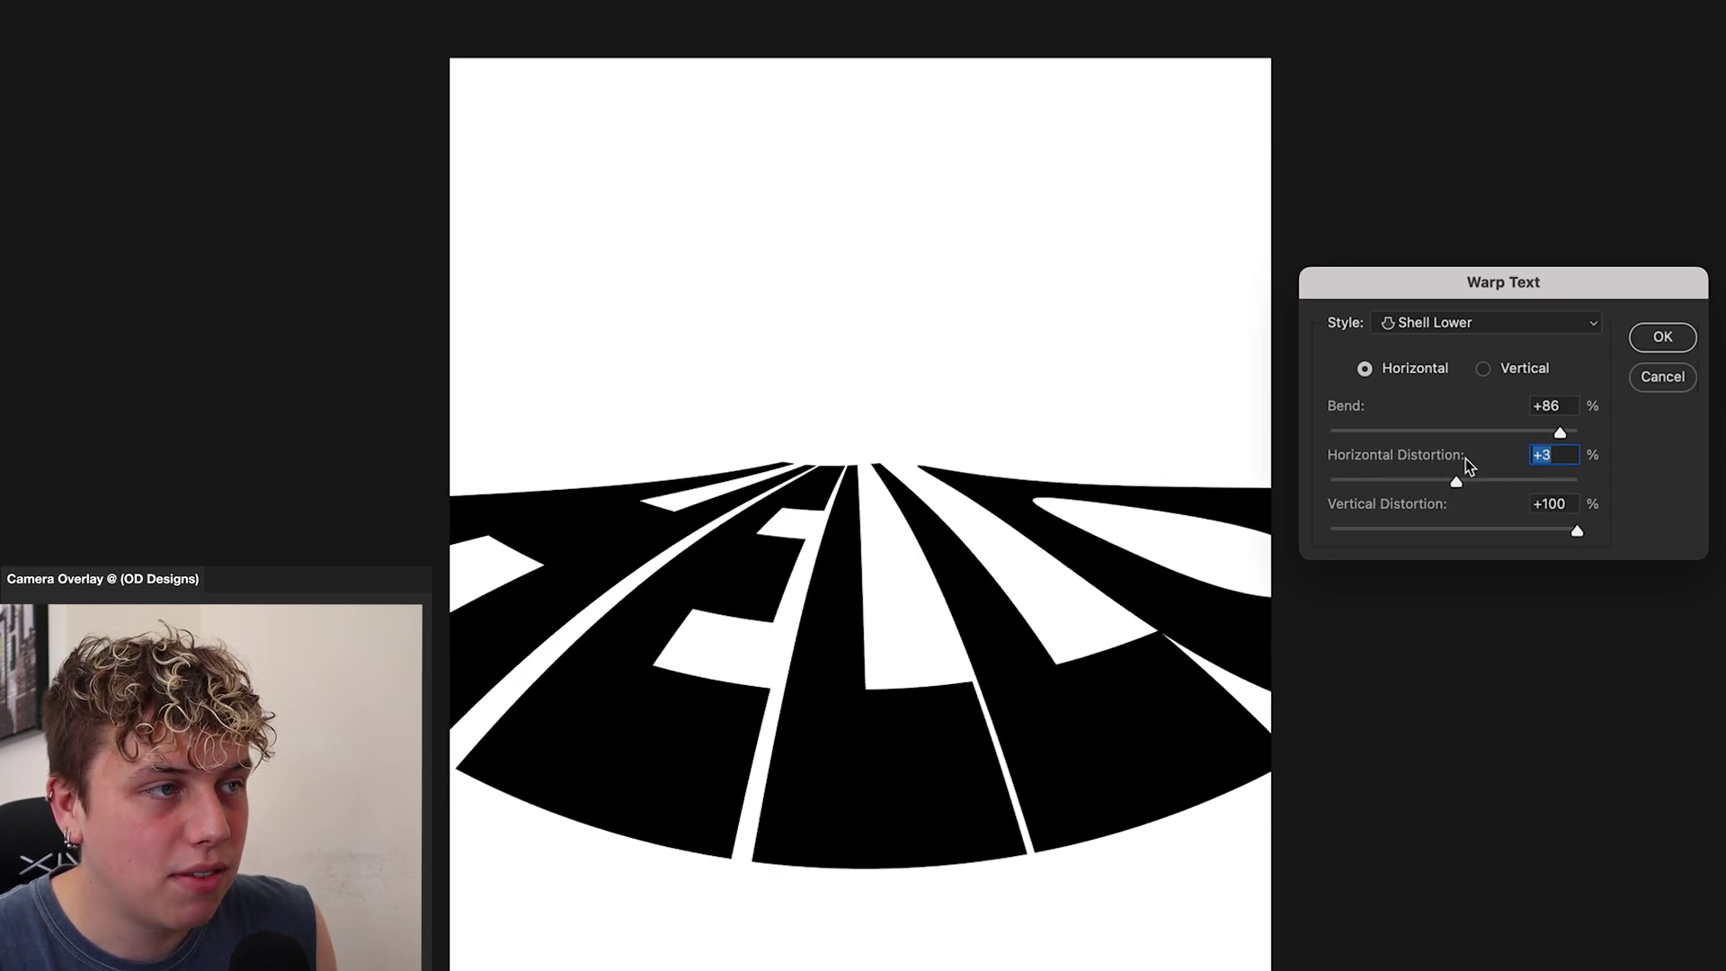
drag(1571, 435, 1583, 428)
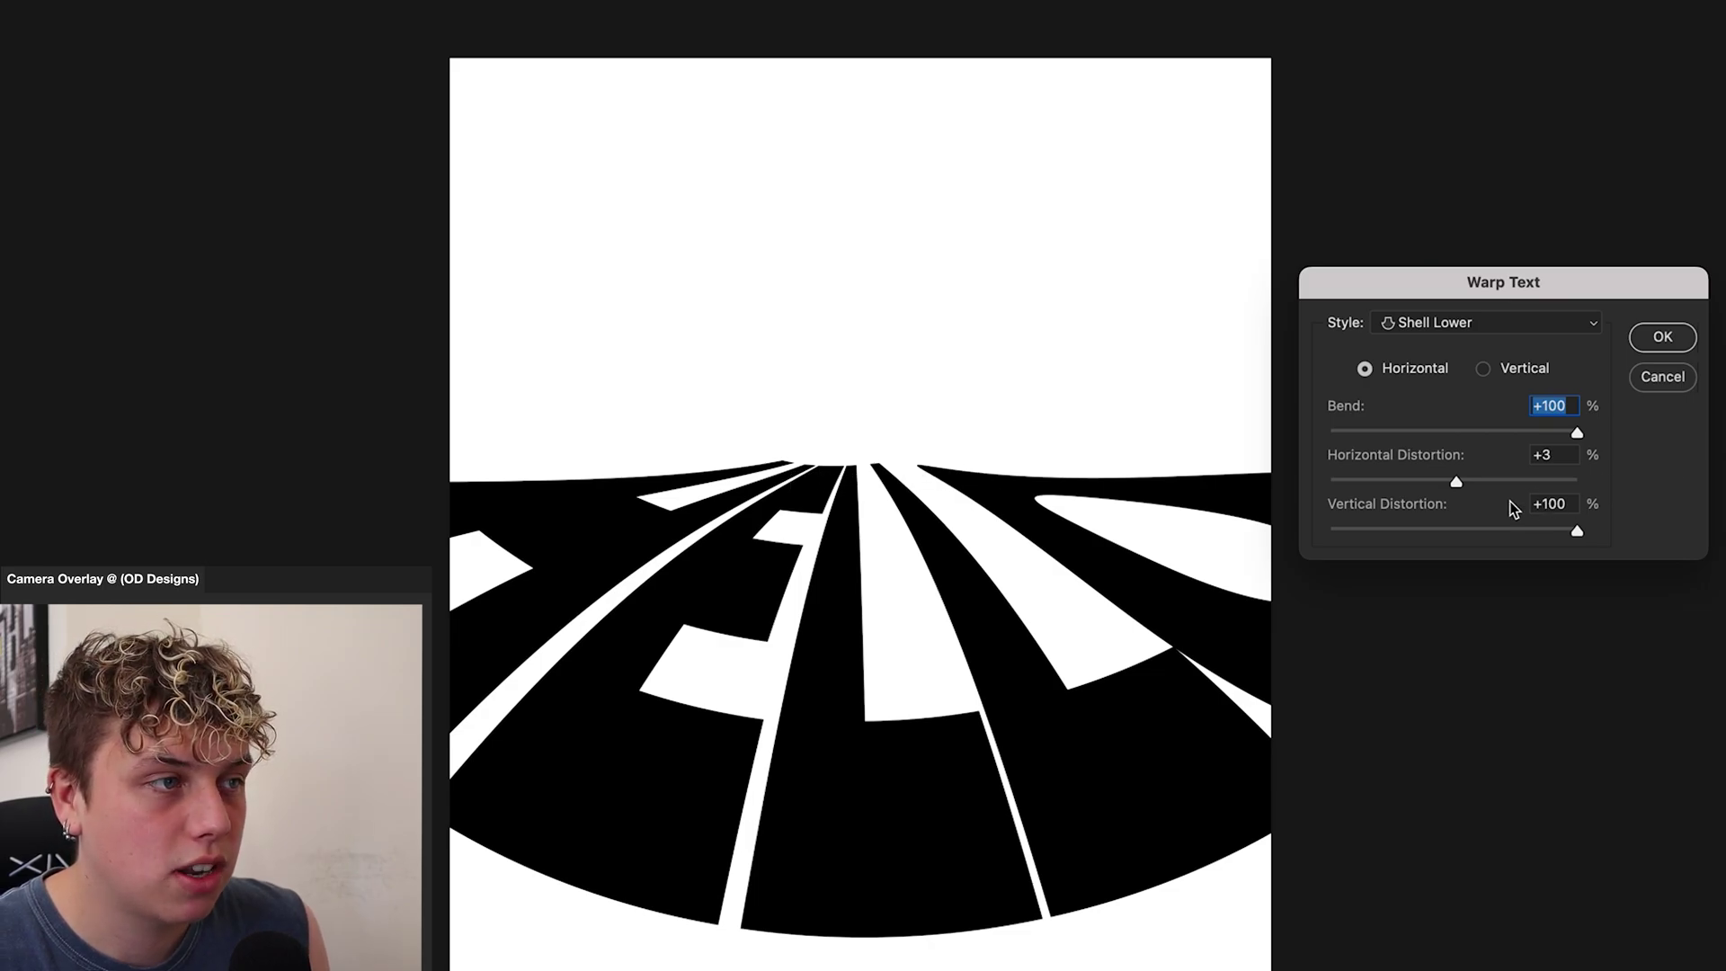
mouse_move(1456, 482)
mouse_down()
mouse_move(1502, 482)
mouse_move(1348, 482)
mouse_move(1540, 486)
mouse_move(1454, 483)
mouse_up()
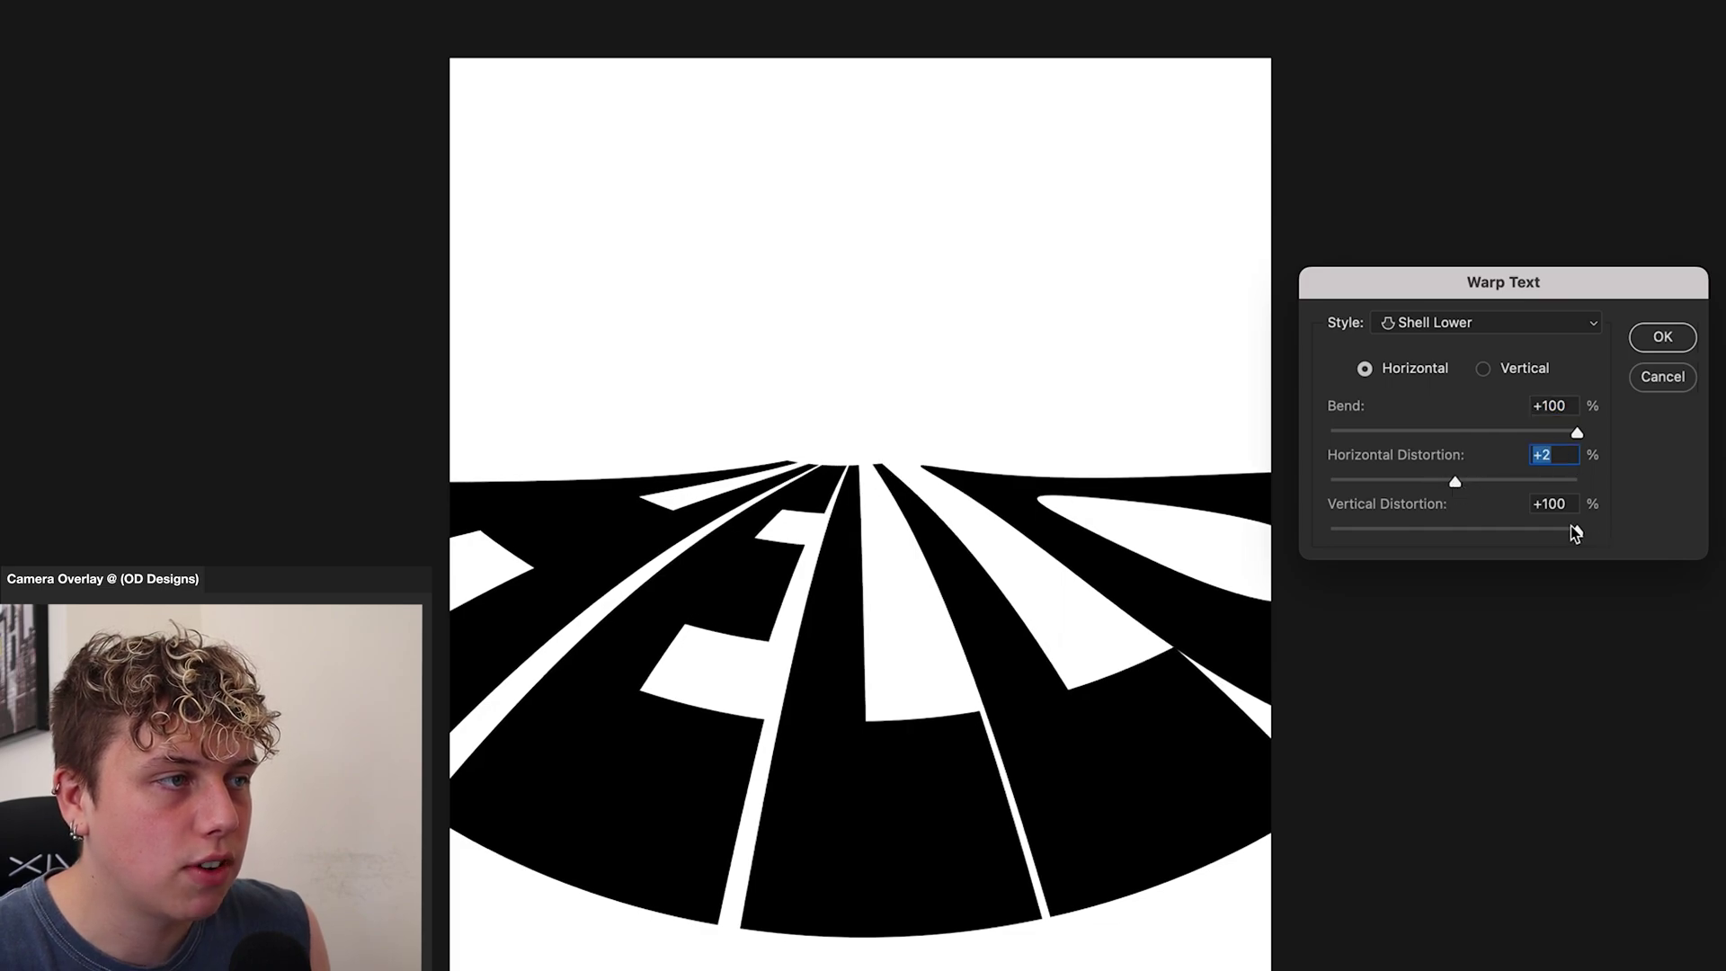
drag(1575, 532, 1622, 536)
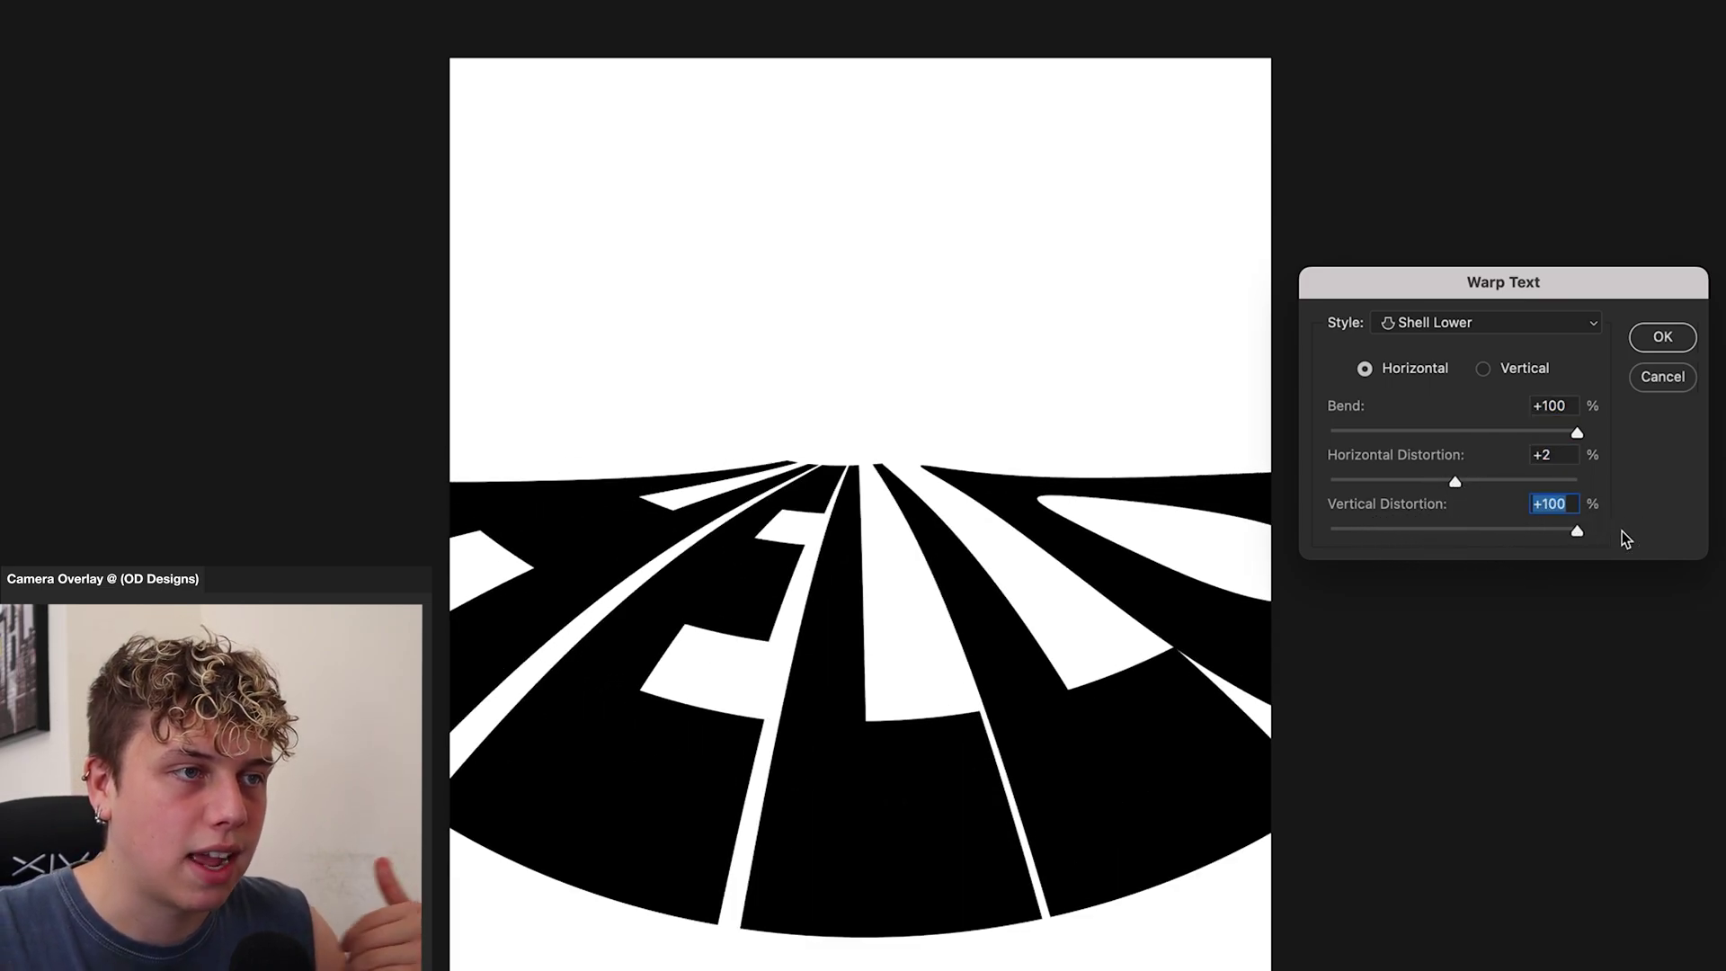
Step: Switch the warp style to Shell Upper with bend -100%, horizontal distortion 0% and vertical distortion -100%
click(1483, 321)
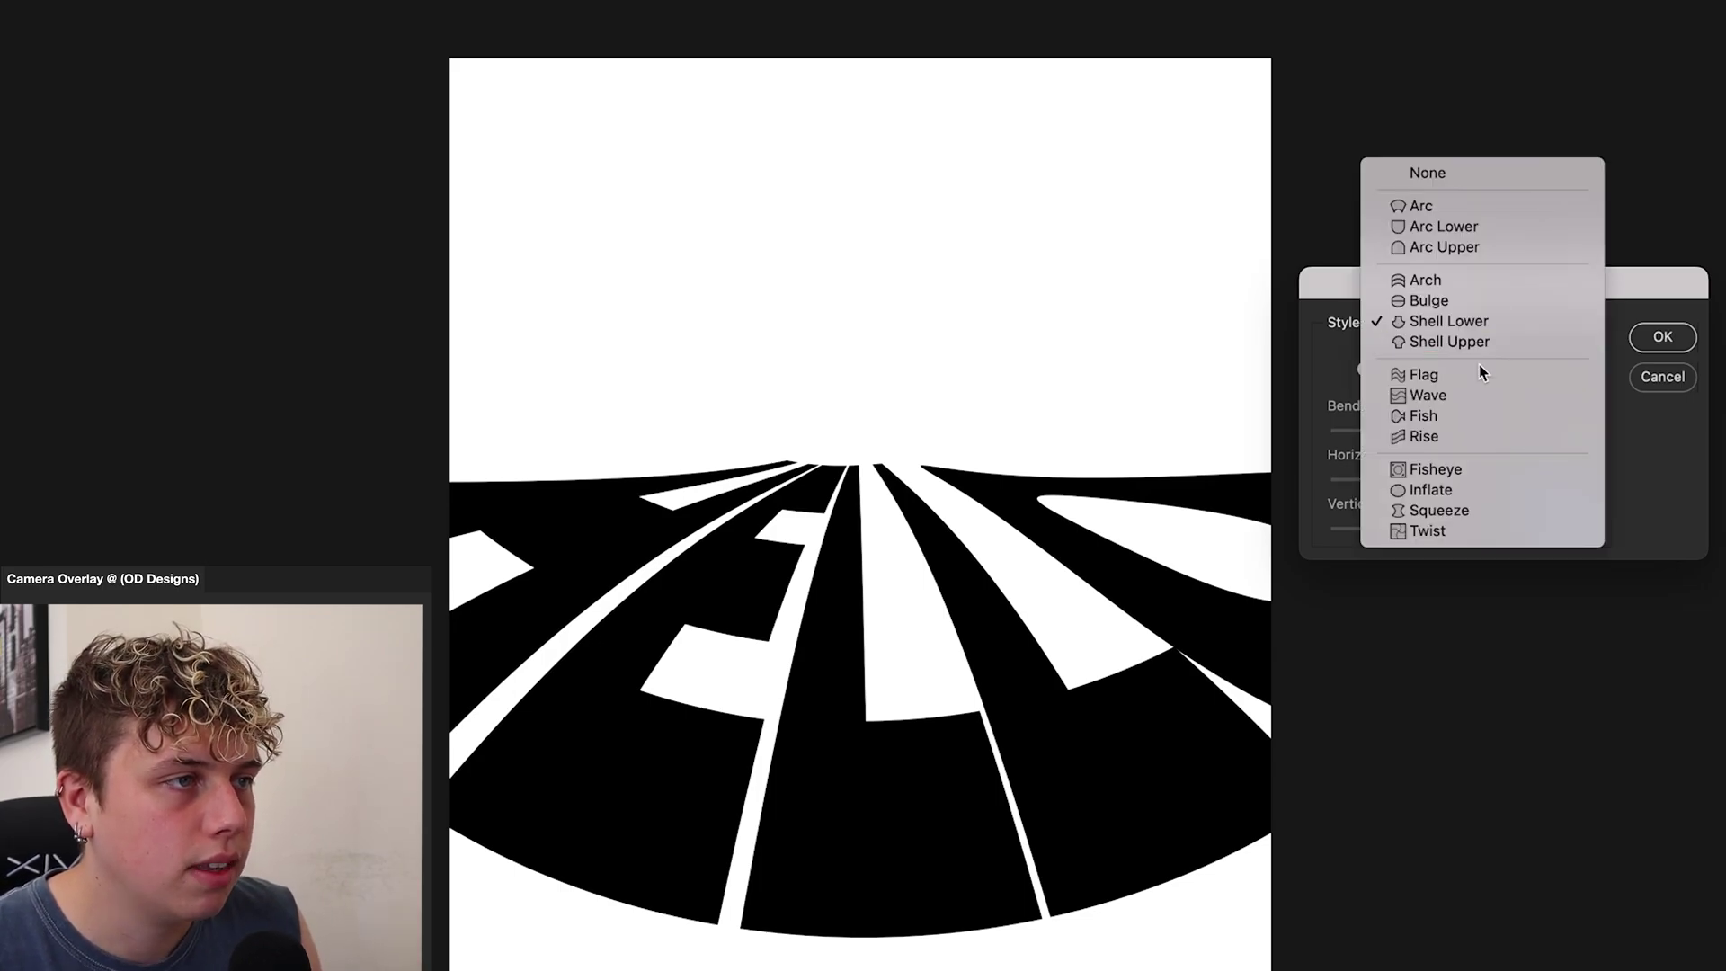
click(1485, 339)
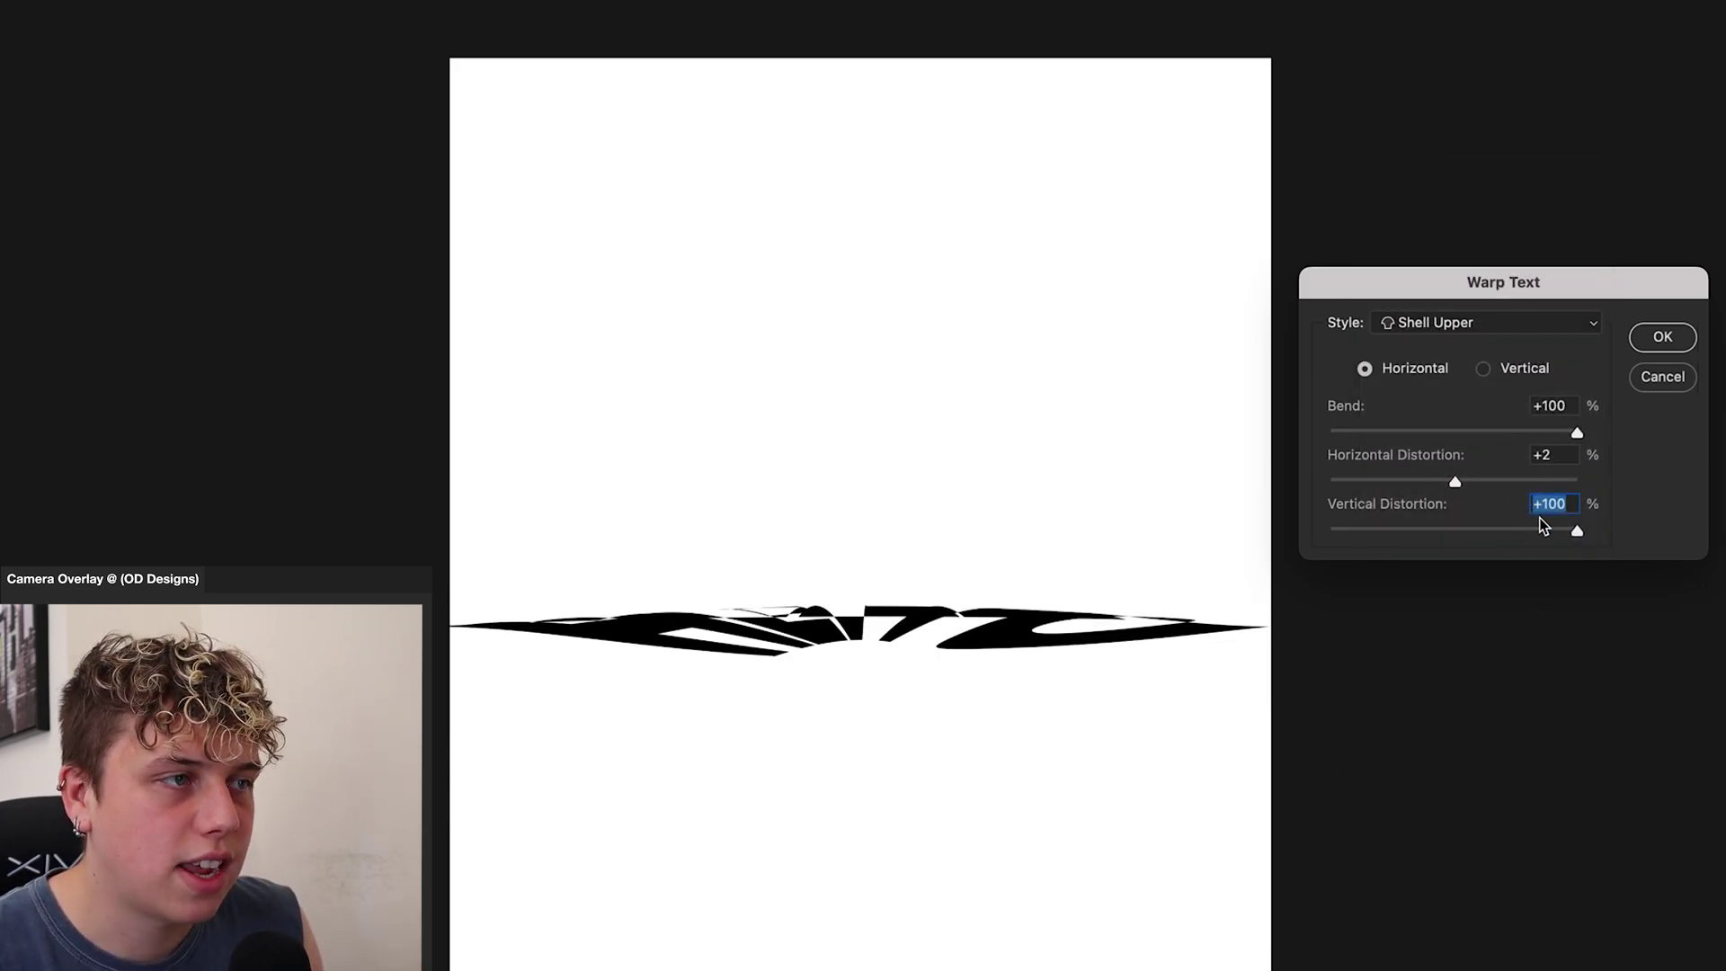
click(1329, 531)
mouse_move(1454, 494)
mouse_down()
mouse_move(1645, 485)
mouse_move(1436, 485)
mouse_move(1468, 490)
mouse_move(1452, 482)
mouse_up()
drag(1569, 435, 1461, 447)
click(1313, 434)
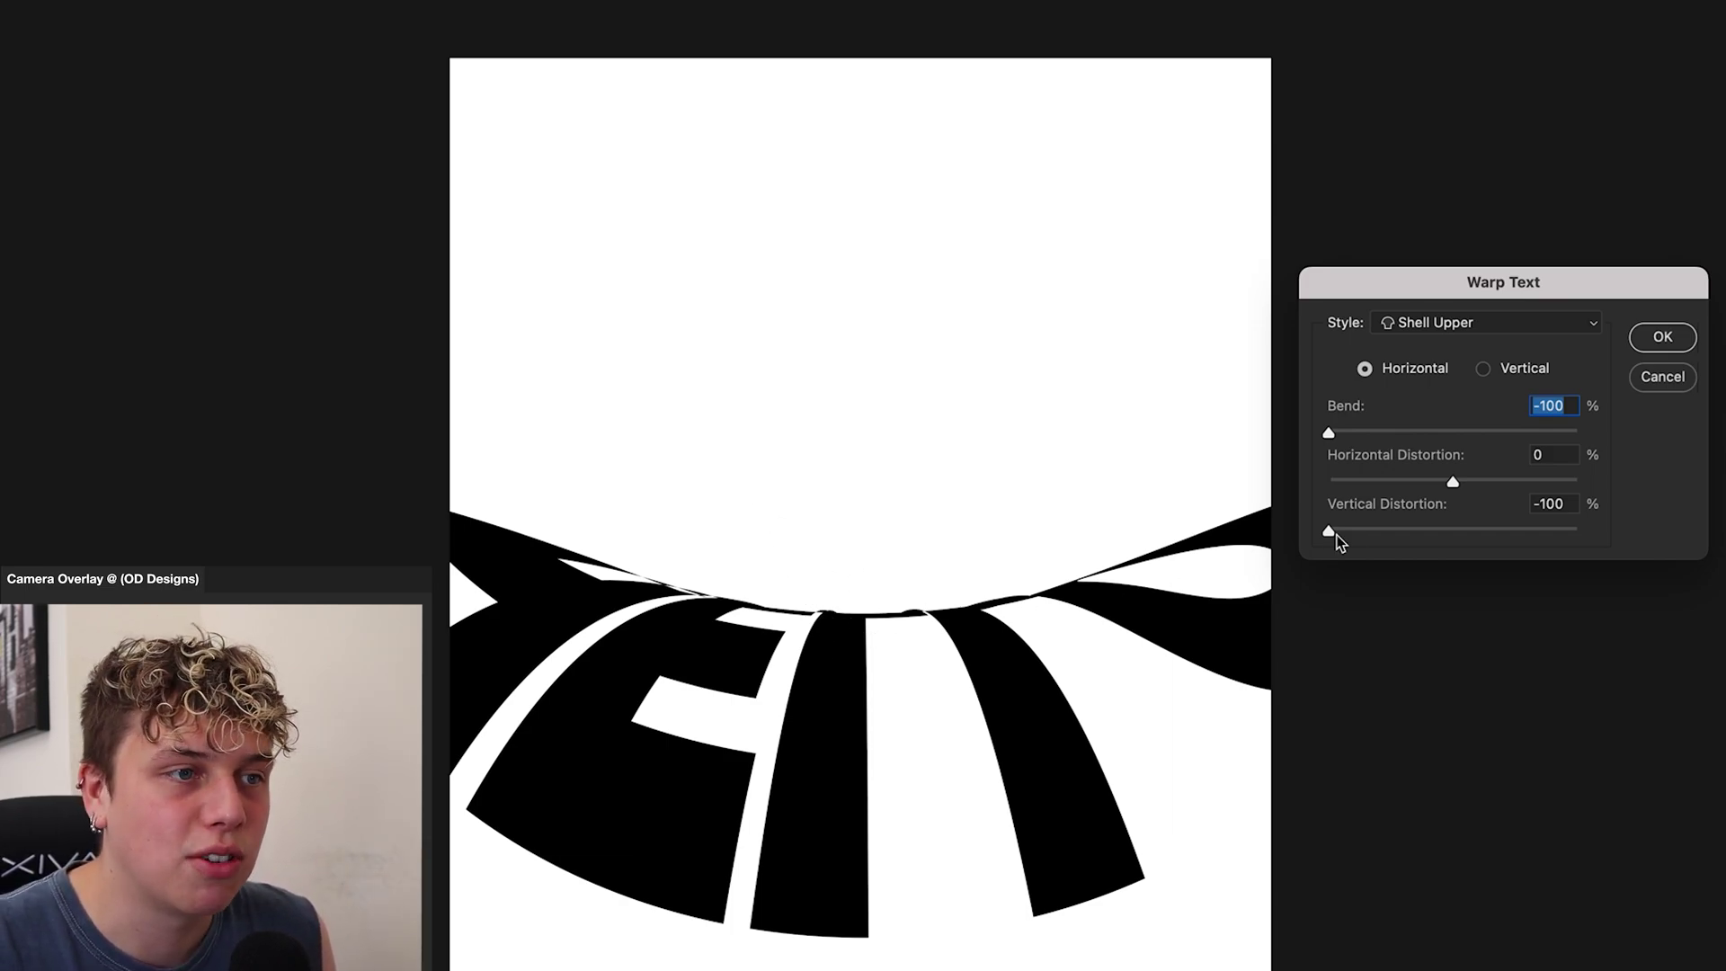
drag(1328, 432, 1317, 468)
Step: Reset the Shell Upper warp's bend and vertical distortion to 0%
click(1486, 327)
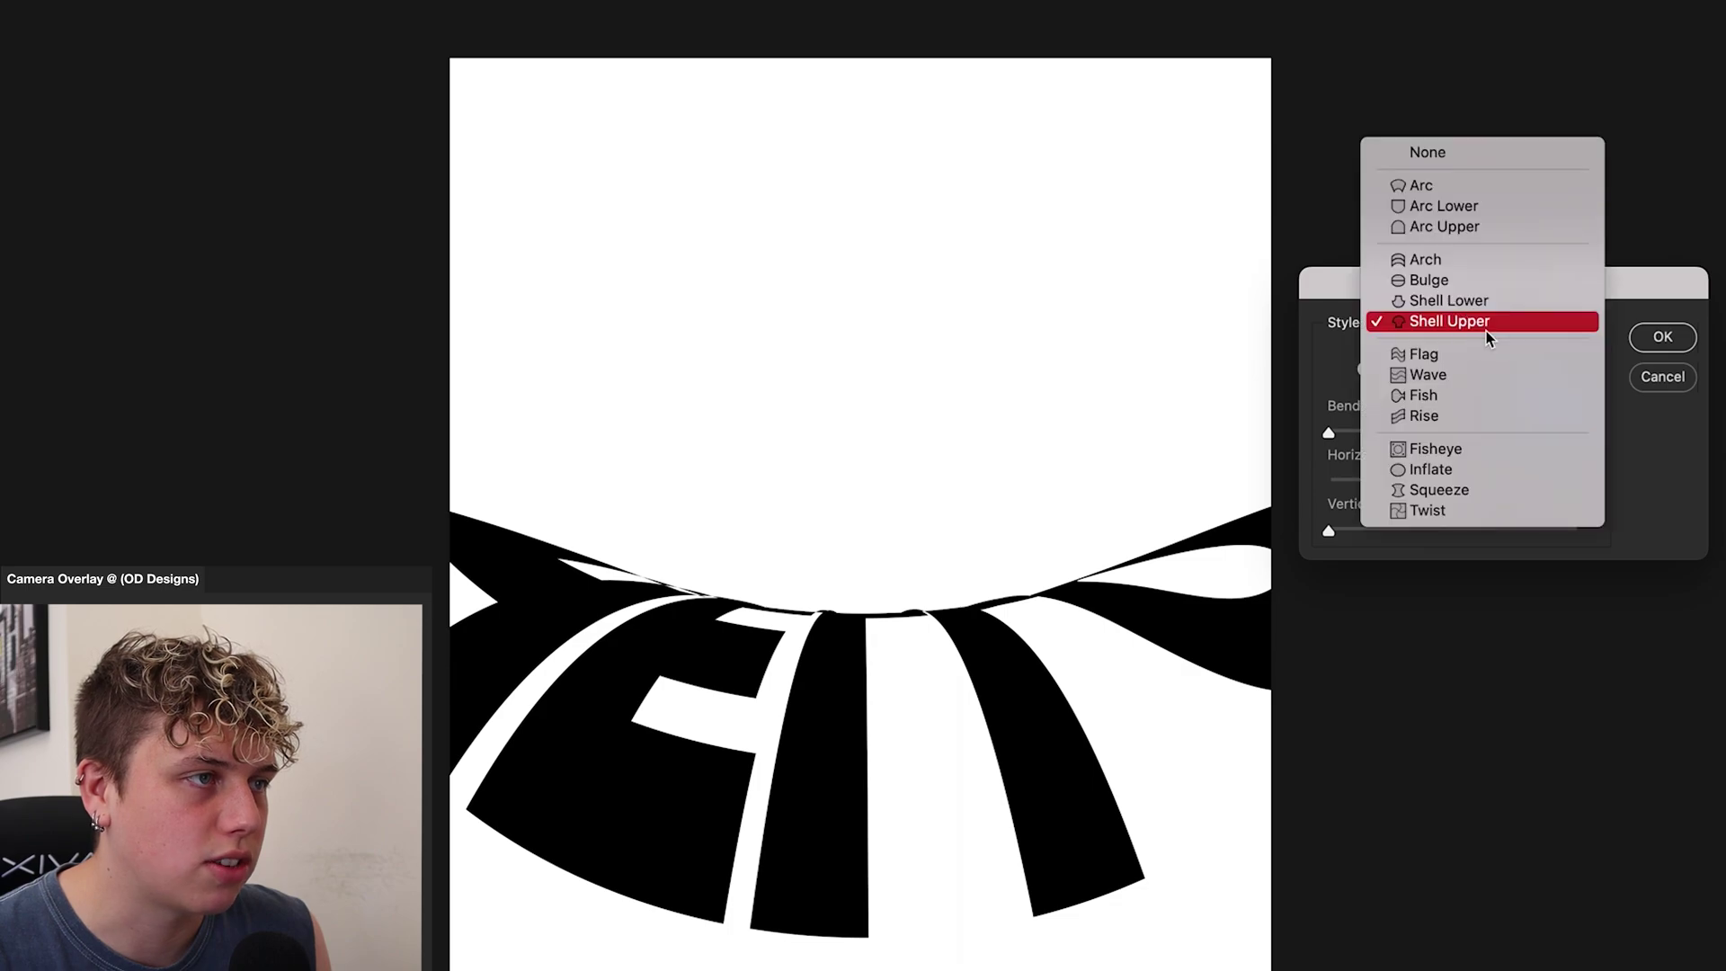
click(1606, 573)
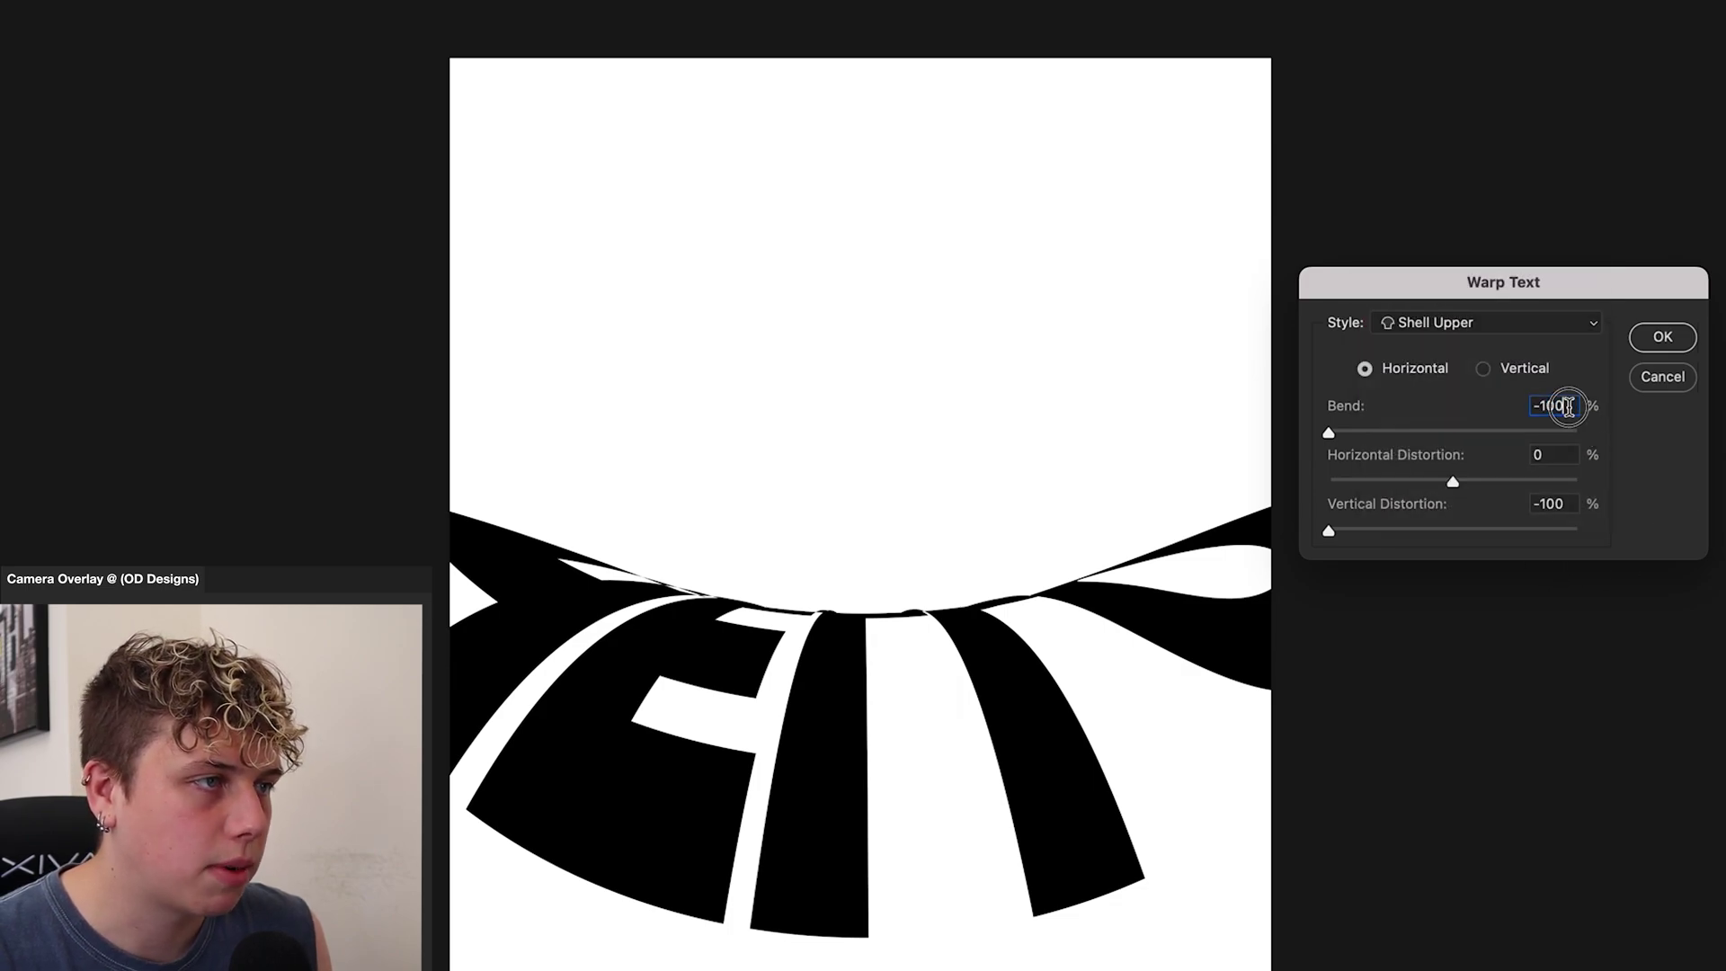
text(0)
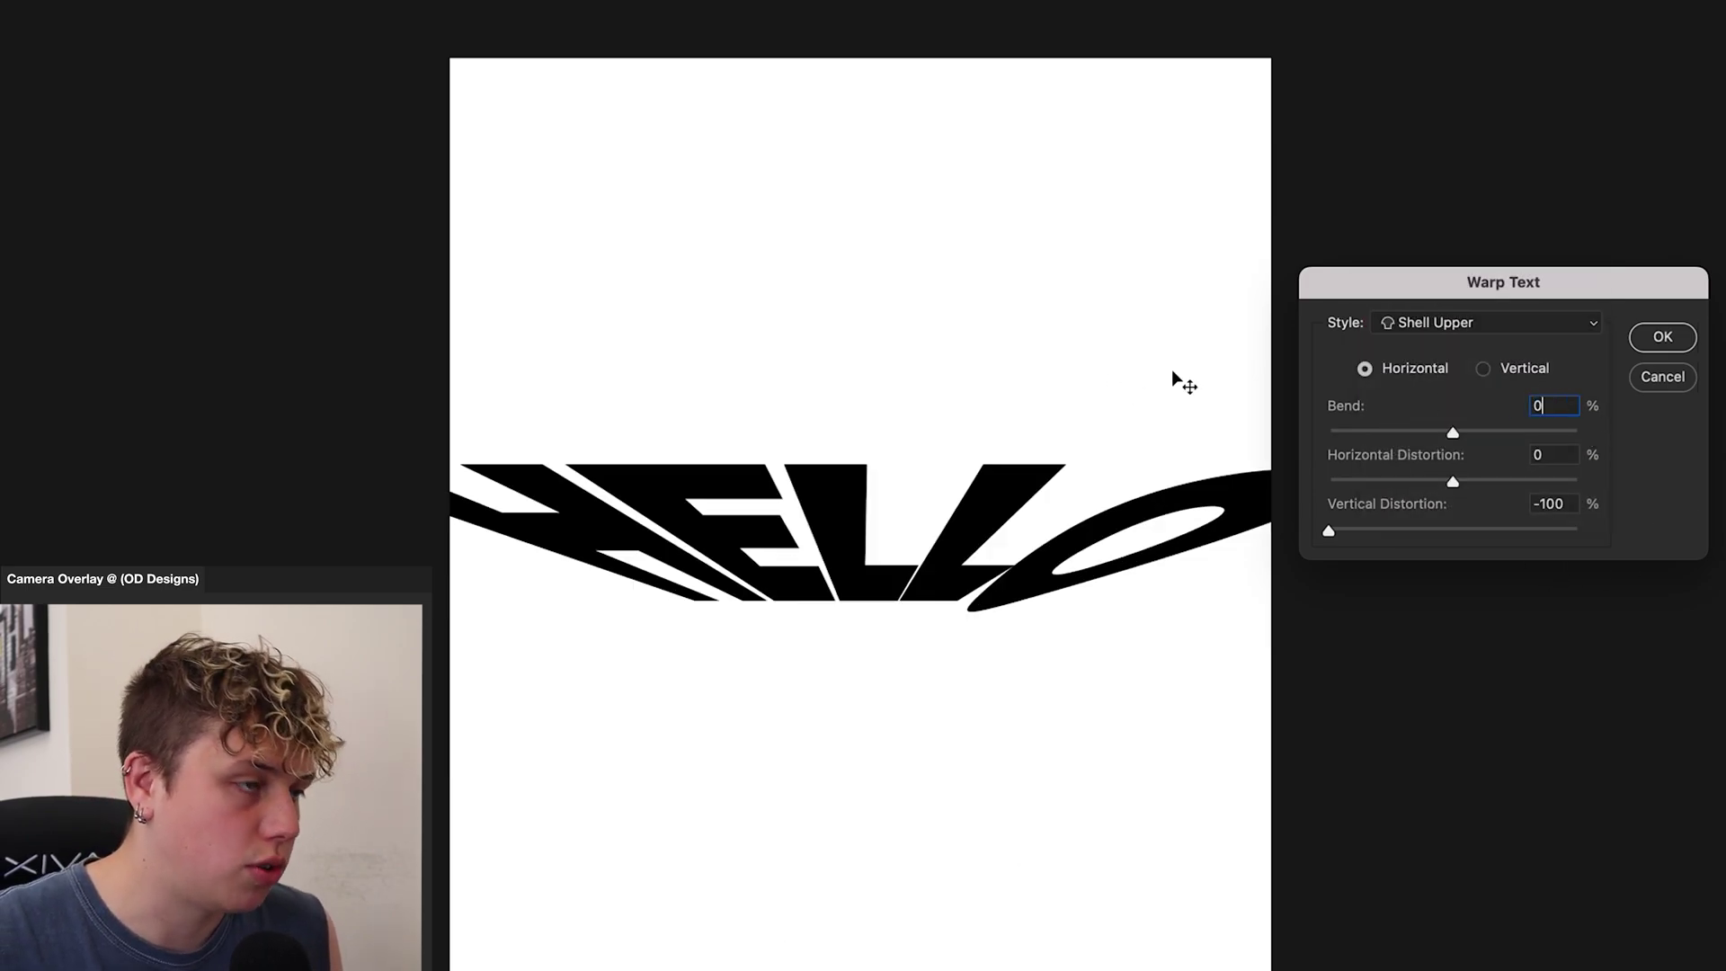
double_click(1567, 506)
text(0)
Step: Apply the Flag warp style to the HELLO text with bend +54% and vertical distortion +2%
click(1414, 328)
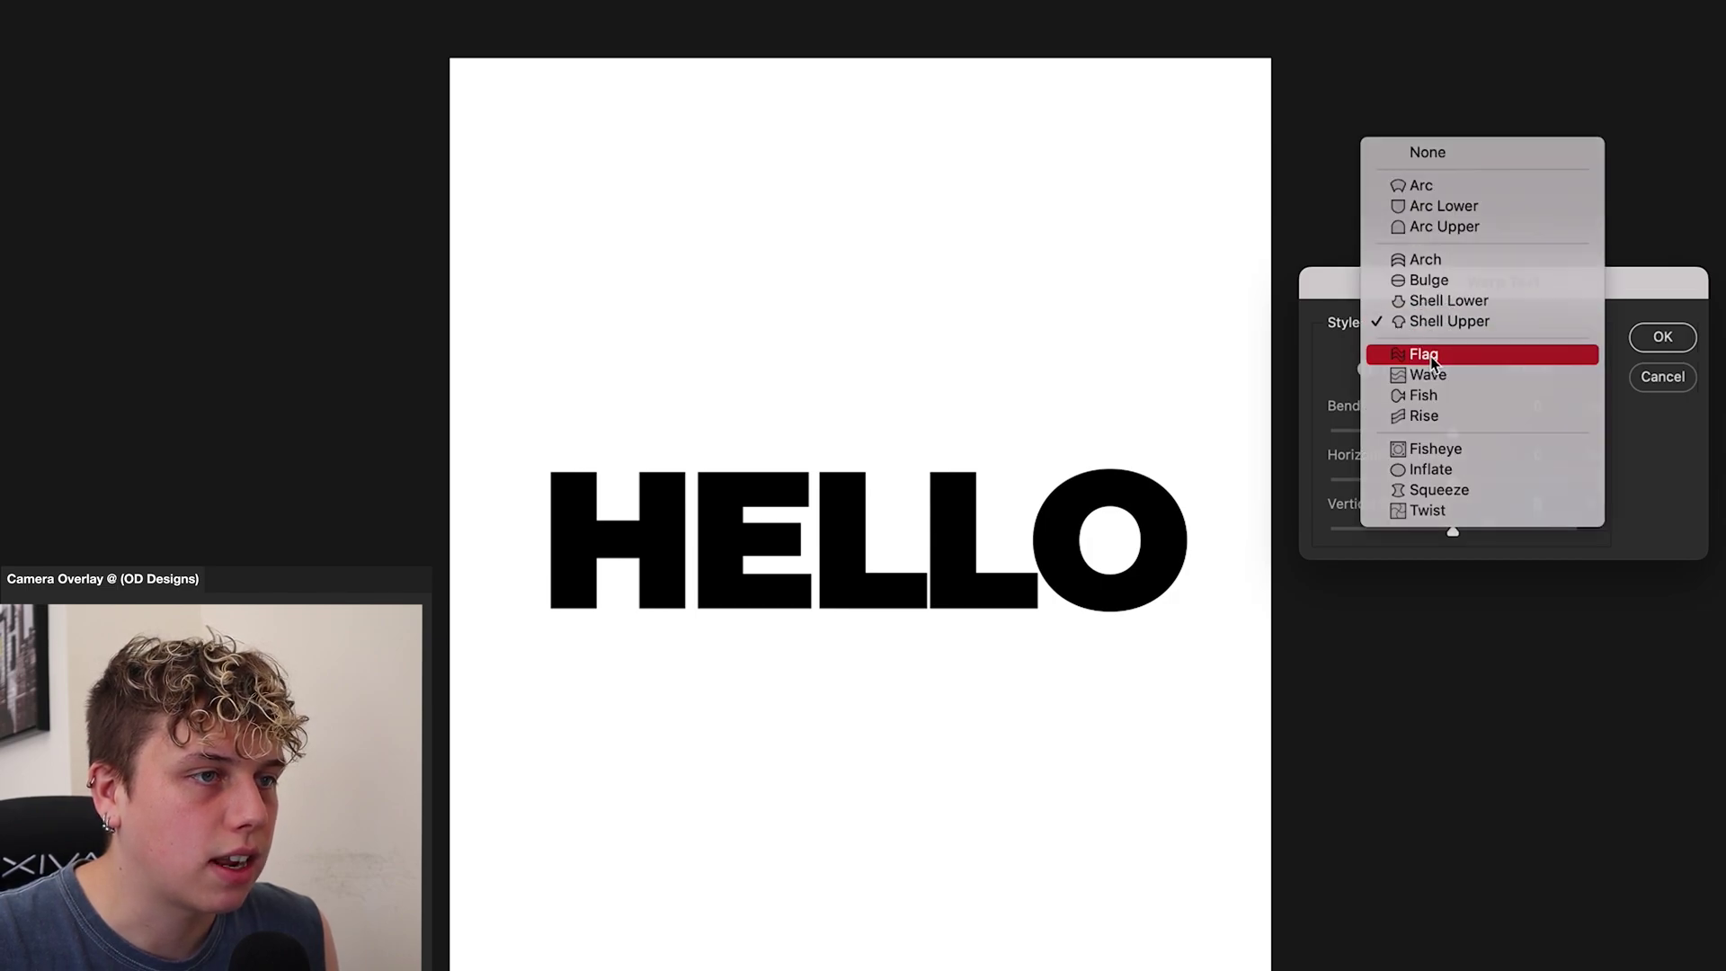
click(1431, 356)
mouse_move(1470, 528)
mouse_down()
mouse_move(1514, 536)
mouse_move(1345, 535)
mouse_move(1540, 543)
mouse_move(1373, 546)
mouse_move(1472, 543)
mouse_move(1458, 547)
mouse_up()
mouse_move(1452, 433)
mouse_down()
mouse_move(1367, 435)
mouse_move(1560, 432)
mouse_move(1351, 431)
mouse_move(1517, 436)
mouse_up()
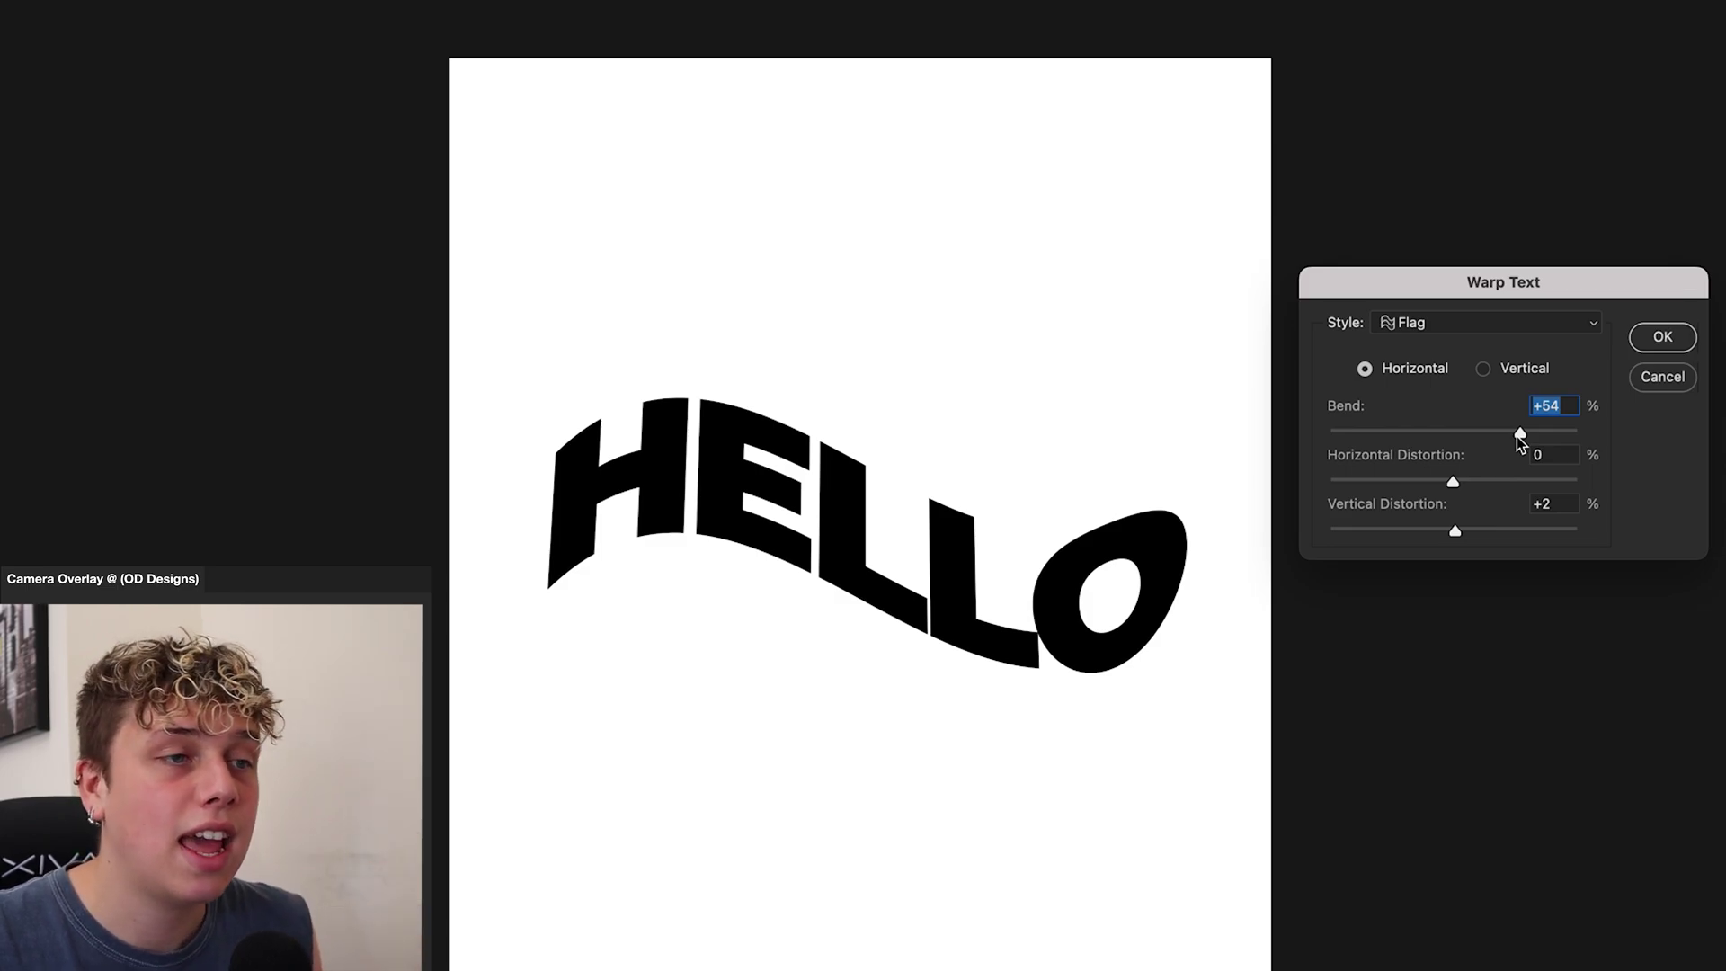
Step: Set the Flag warp to horizontal distortion -66%, vertical distortion +23% and bend +58%
mouse_move(1455, 482)
mouse_down()
mouse_move(1368, 482)
mouse_move(1577, 480)
mouse_move(1463, 482)
mouse_up()
drag(1413, 542, 1366, 482)
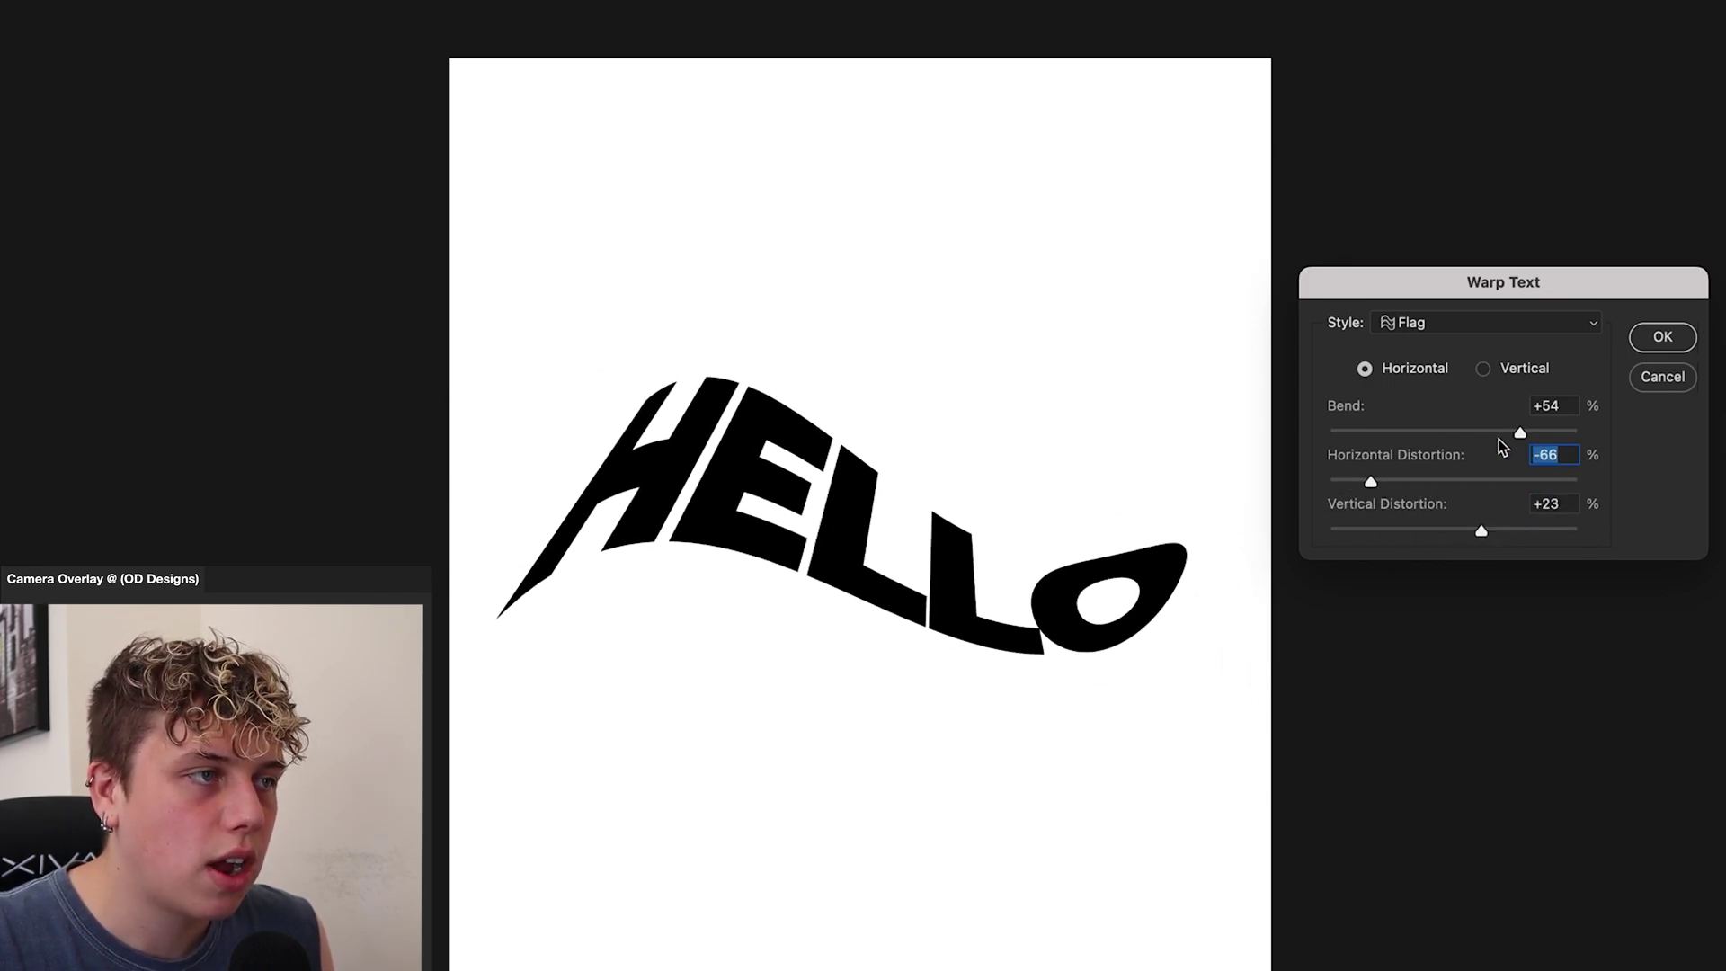
mouse_move(1519, 433)
mouse_down()
mouse_move(1456, 432)
mouse_move(1588, 423)
mouse_move(1488, 432)
mouse_move(1528, 434)
mouse_up()
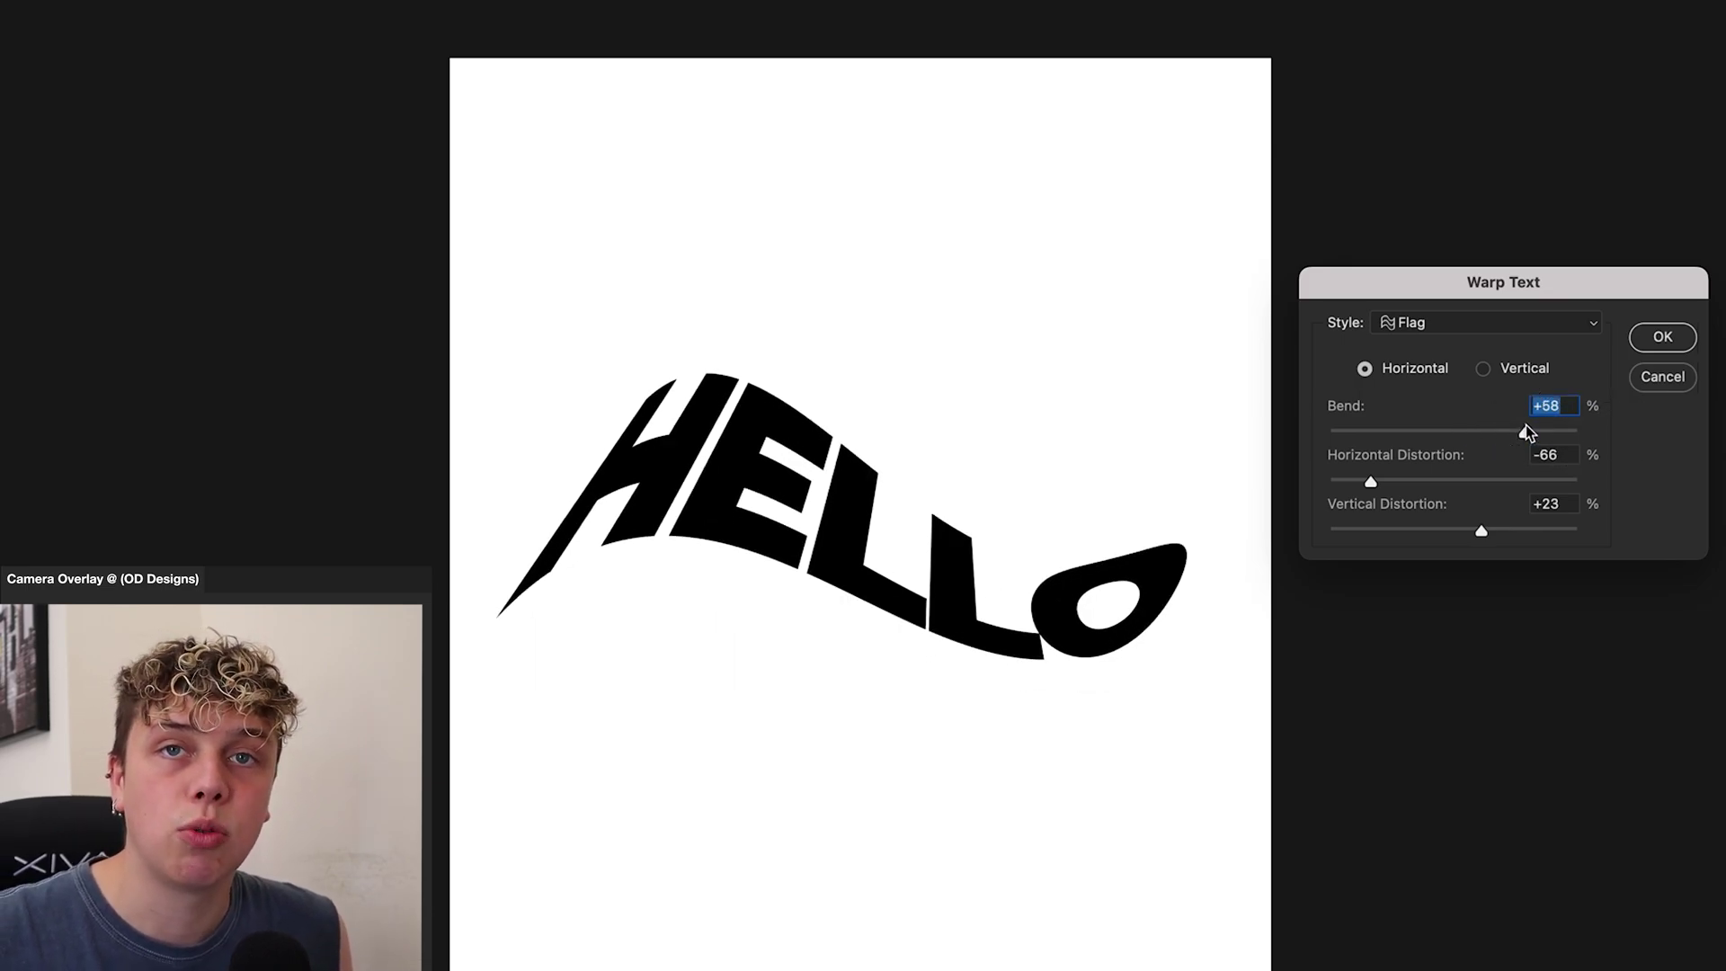
Step: Switch the warp style to Wave with bend +94%, horizontal distortion +9% and vertical distortion +21%
click(1454, 320)
click(1442, 354)
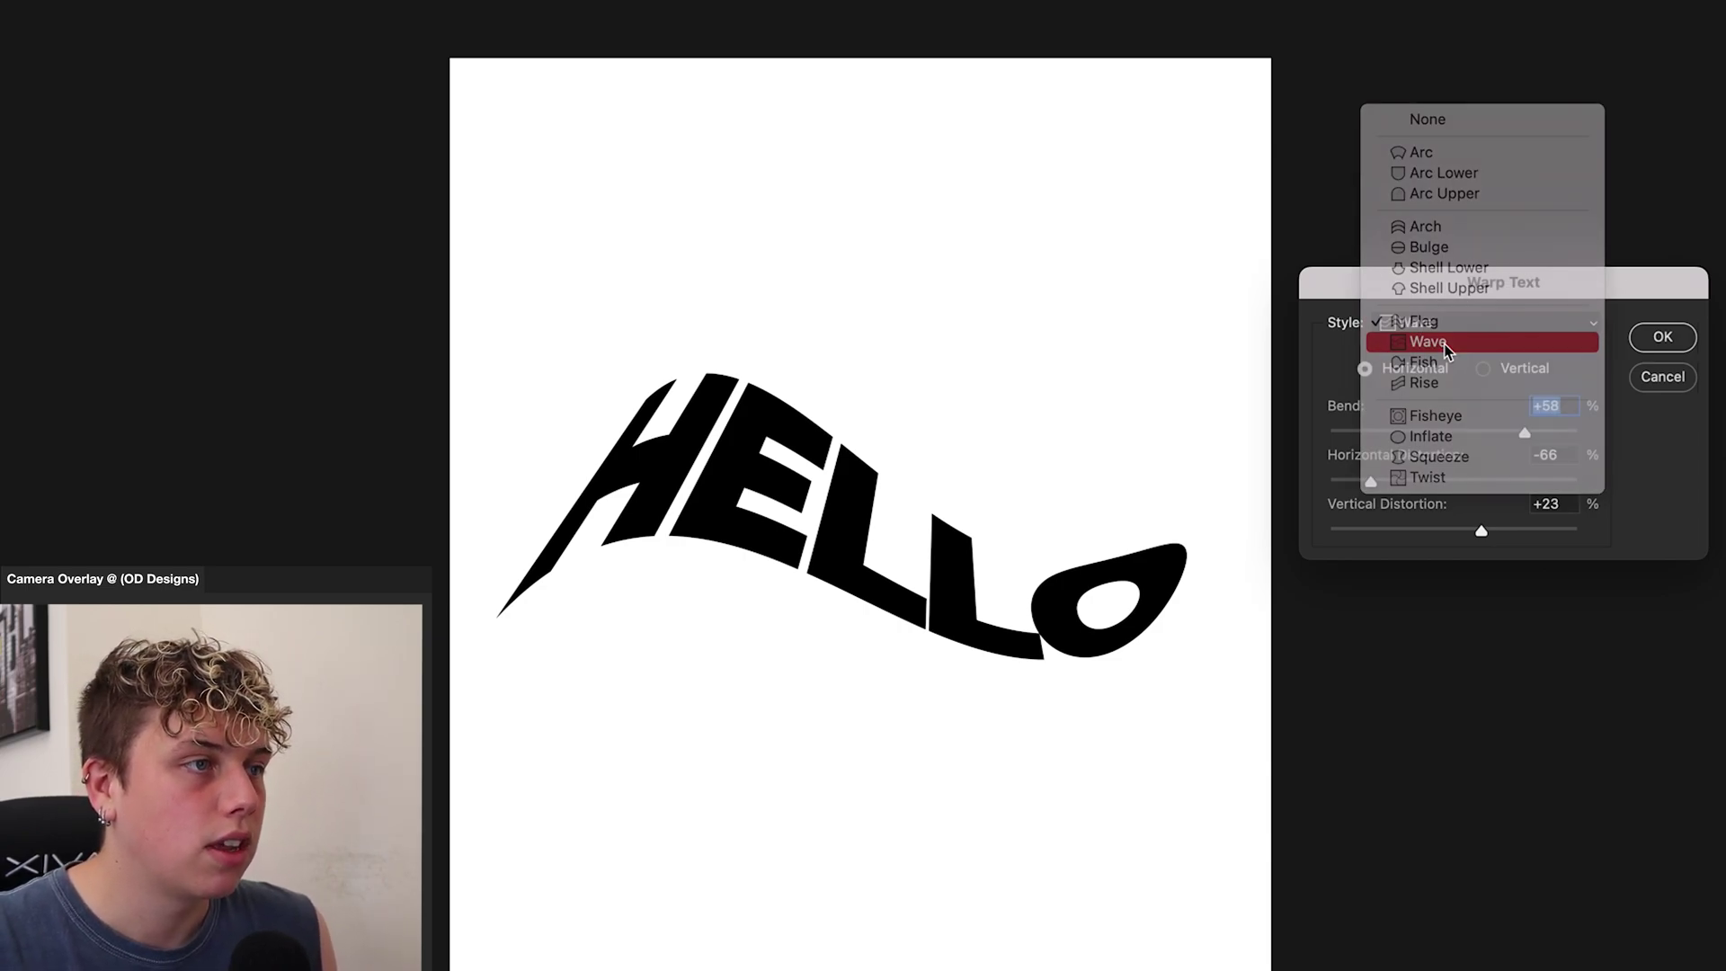
drag(1519, 431, 1570, 432)
drag(1370, 481, 1481, 533)
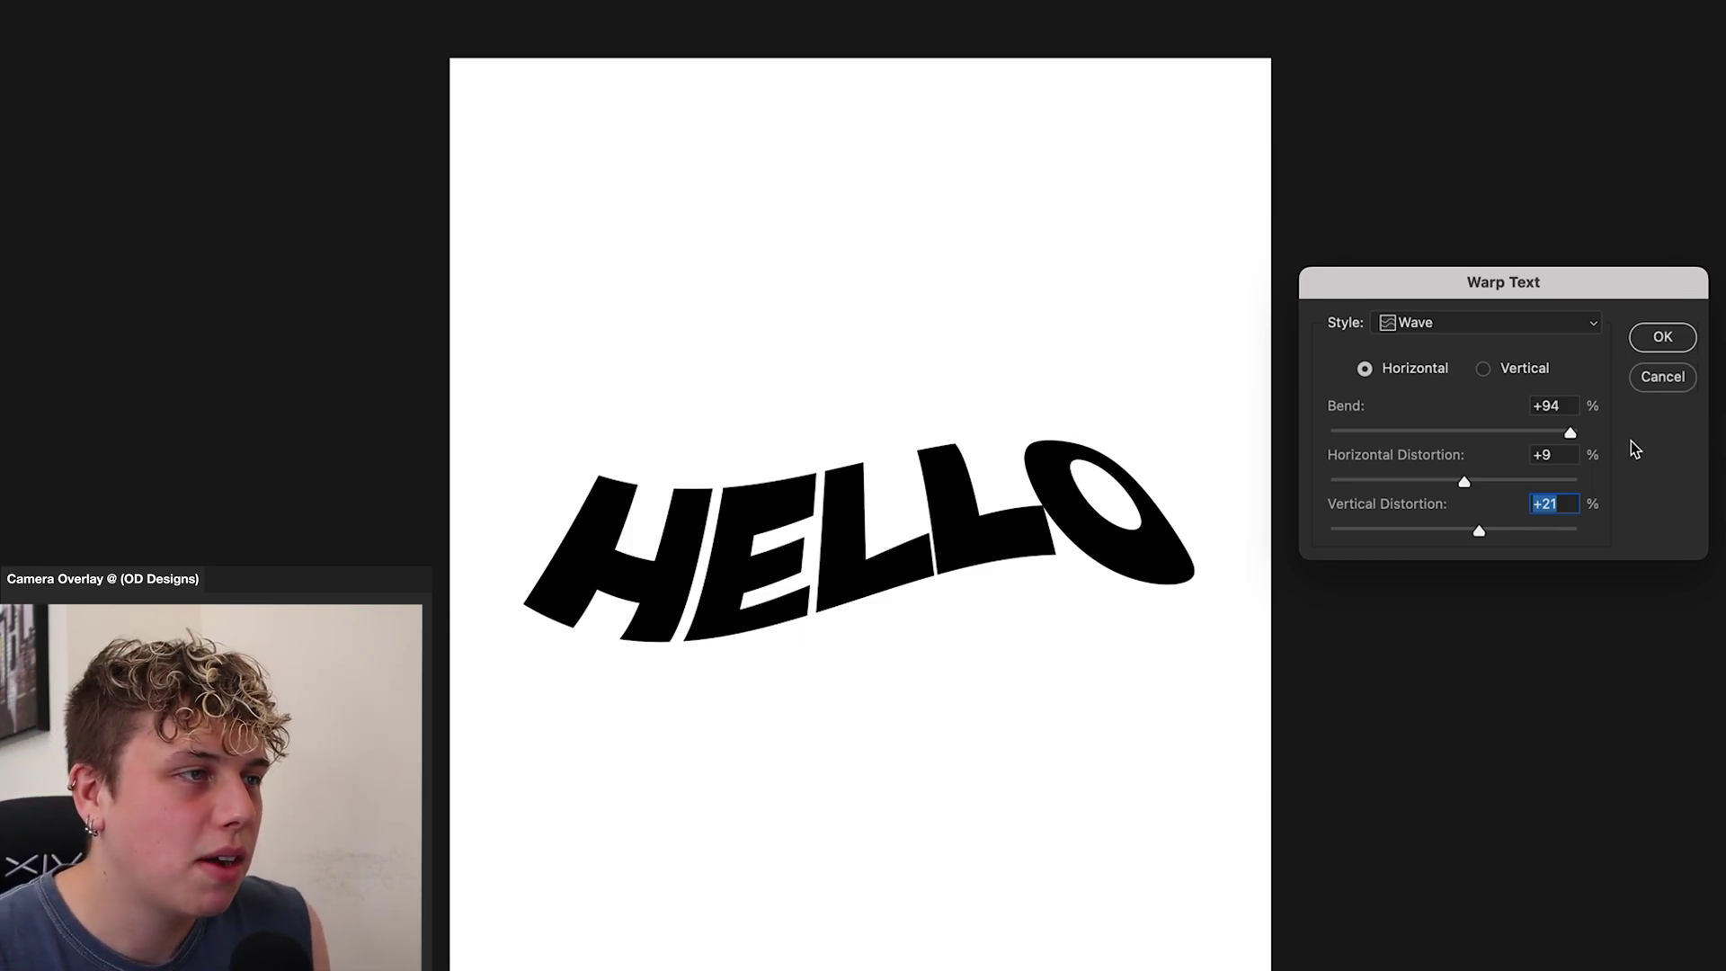
Step: Try a bend of -87% on the Wave warp, then set bend +60% and horizontal distortion -46%
drag(1574, 438, 1312, 432)
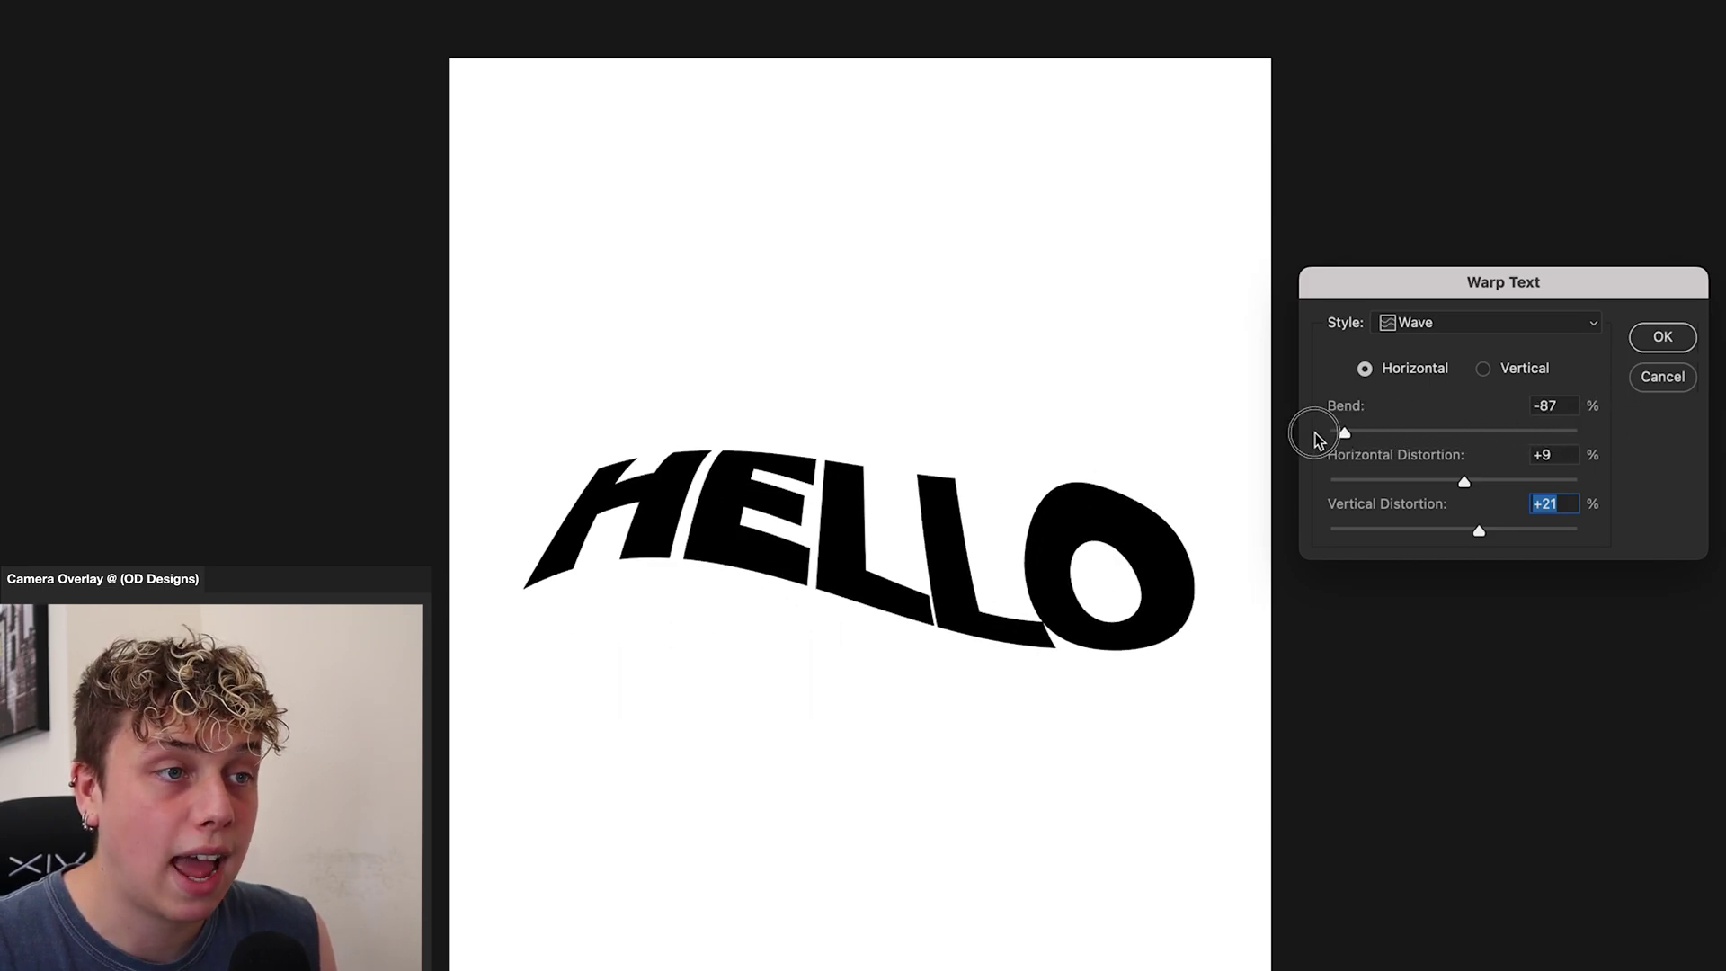
click(1528, 433)
drag(1464, 481, 1396, 487)
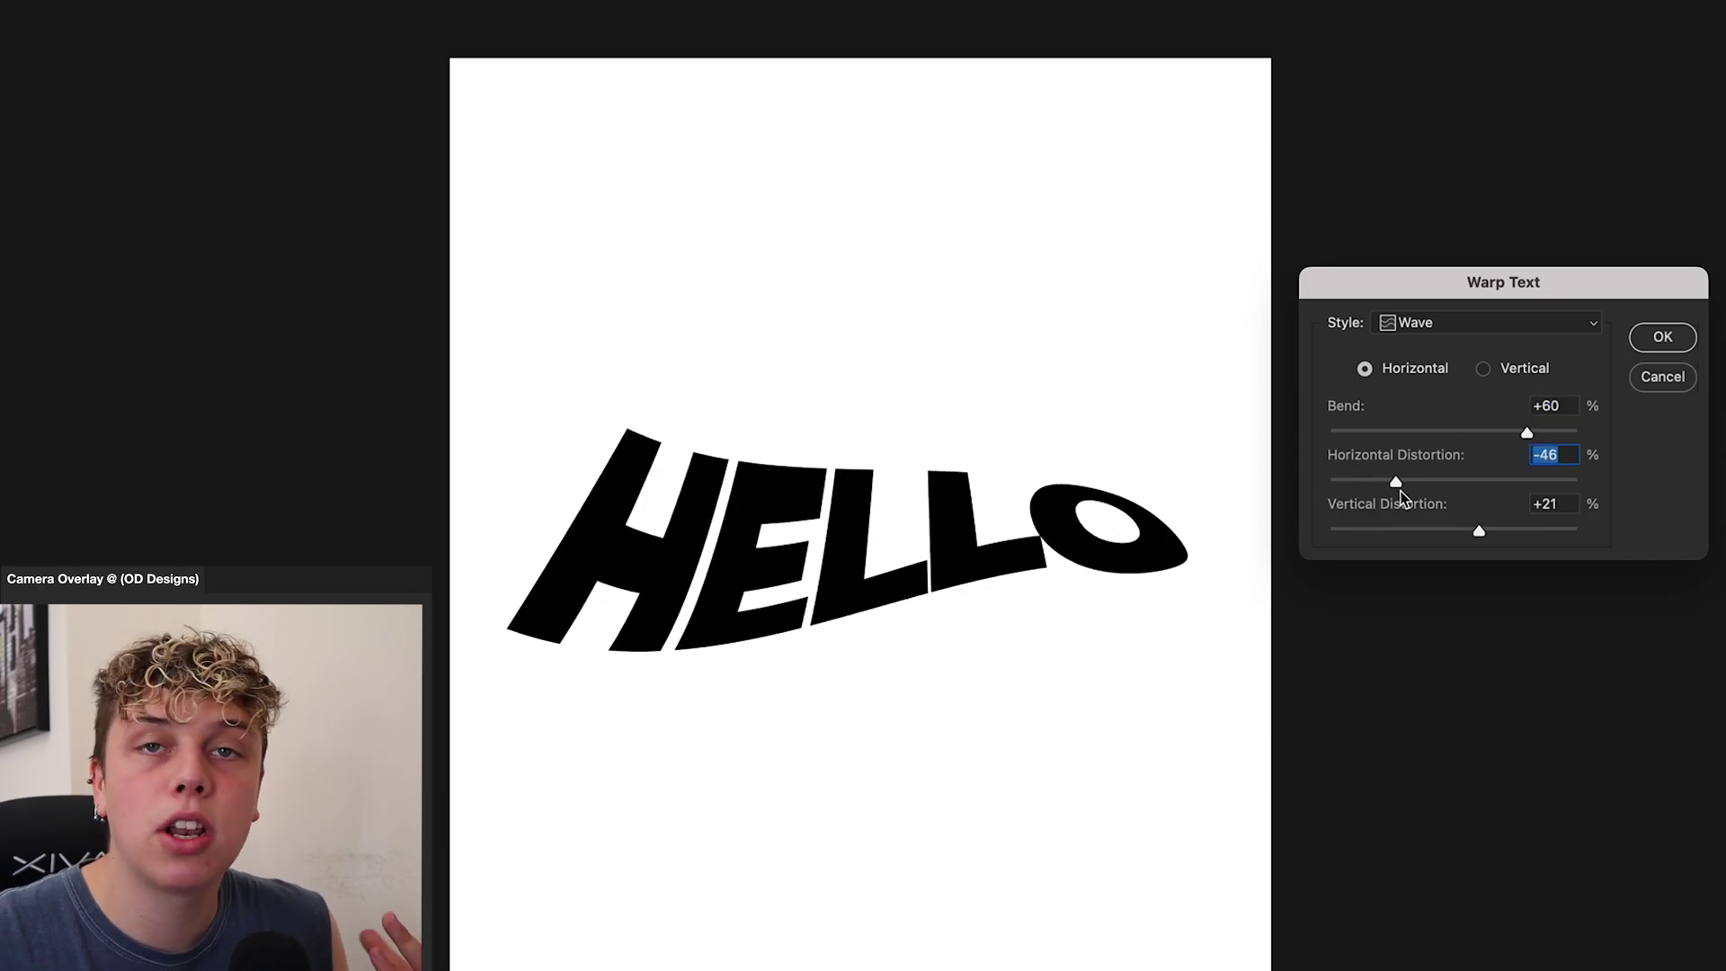
Step: Switch the warp style to Fish with bend +100% and horizontal distortion -100%
click(1541, 338)
click(1534, 346)
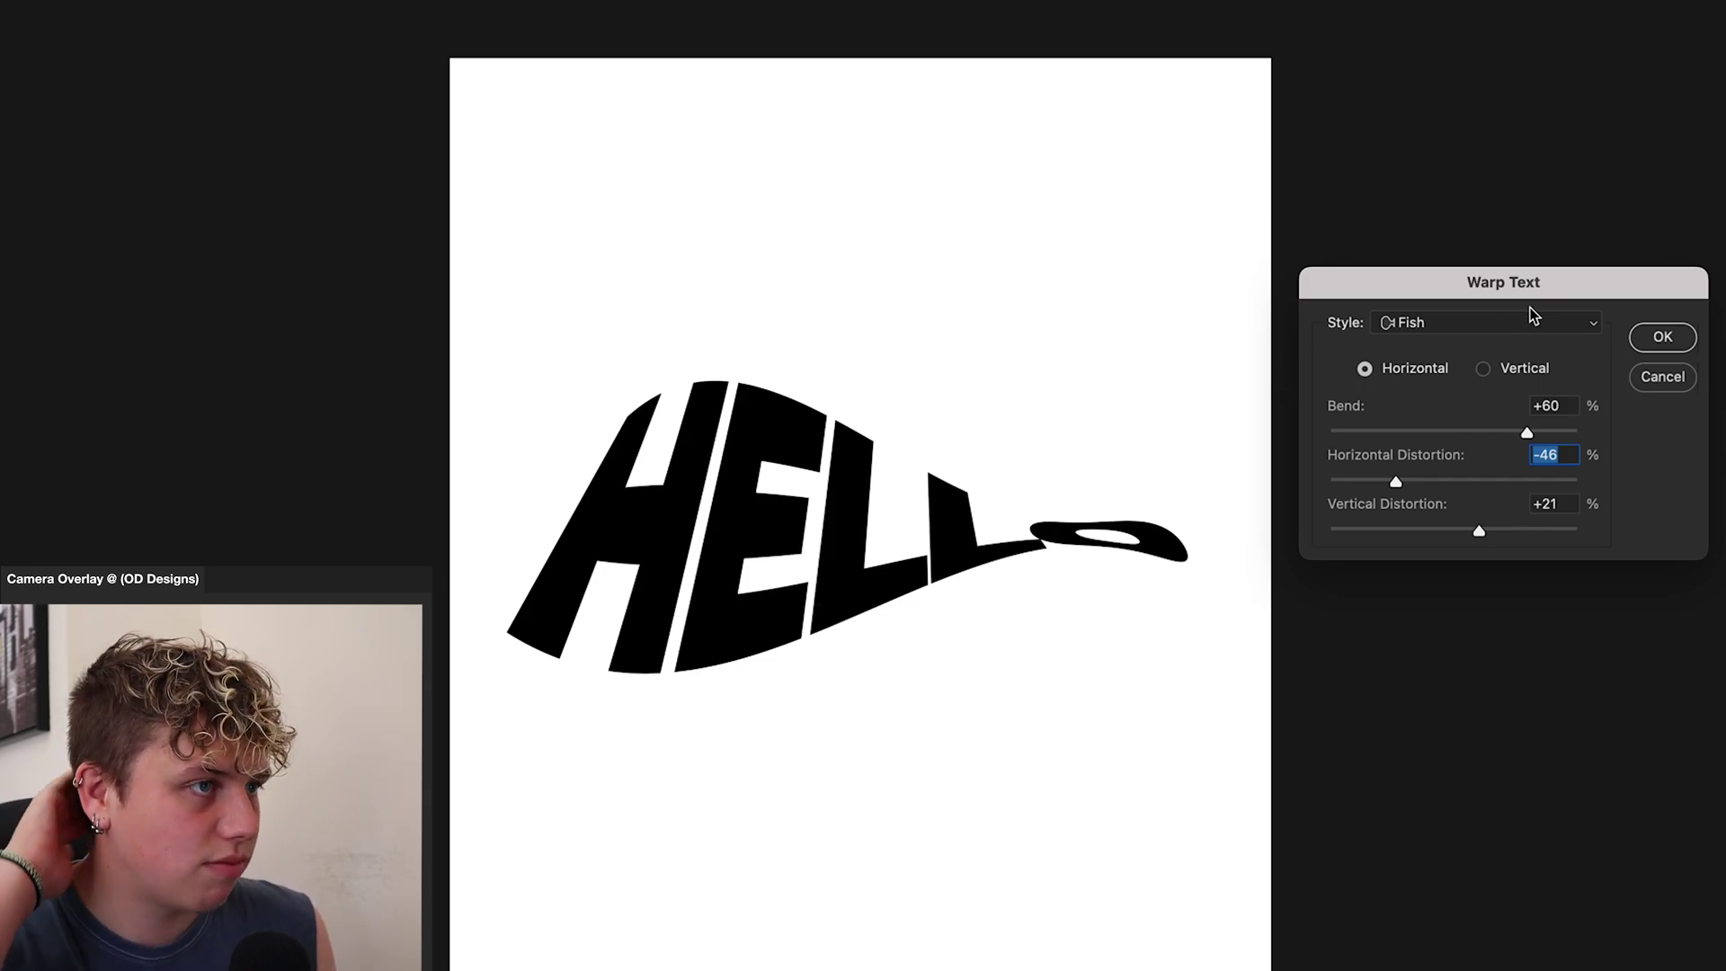
click(1417, 333)
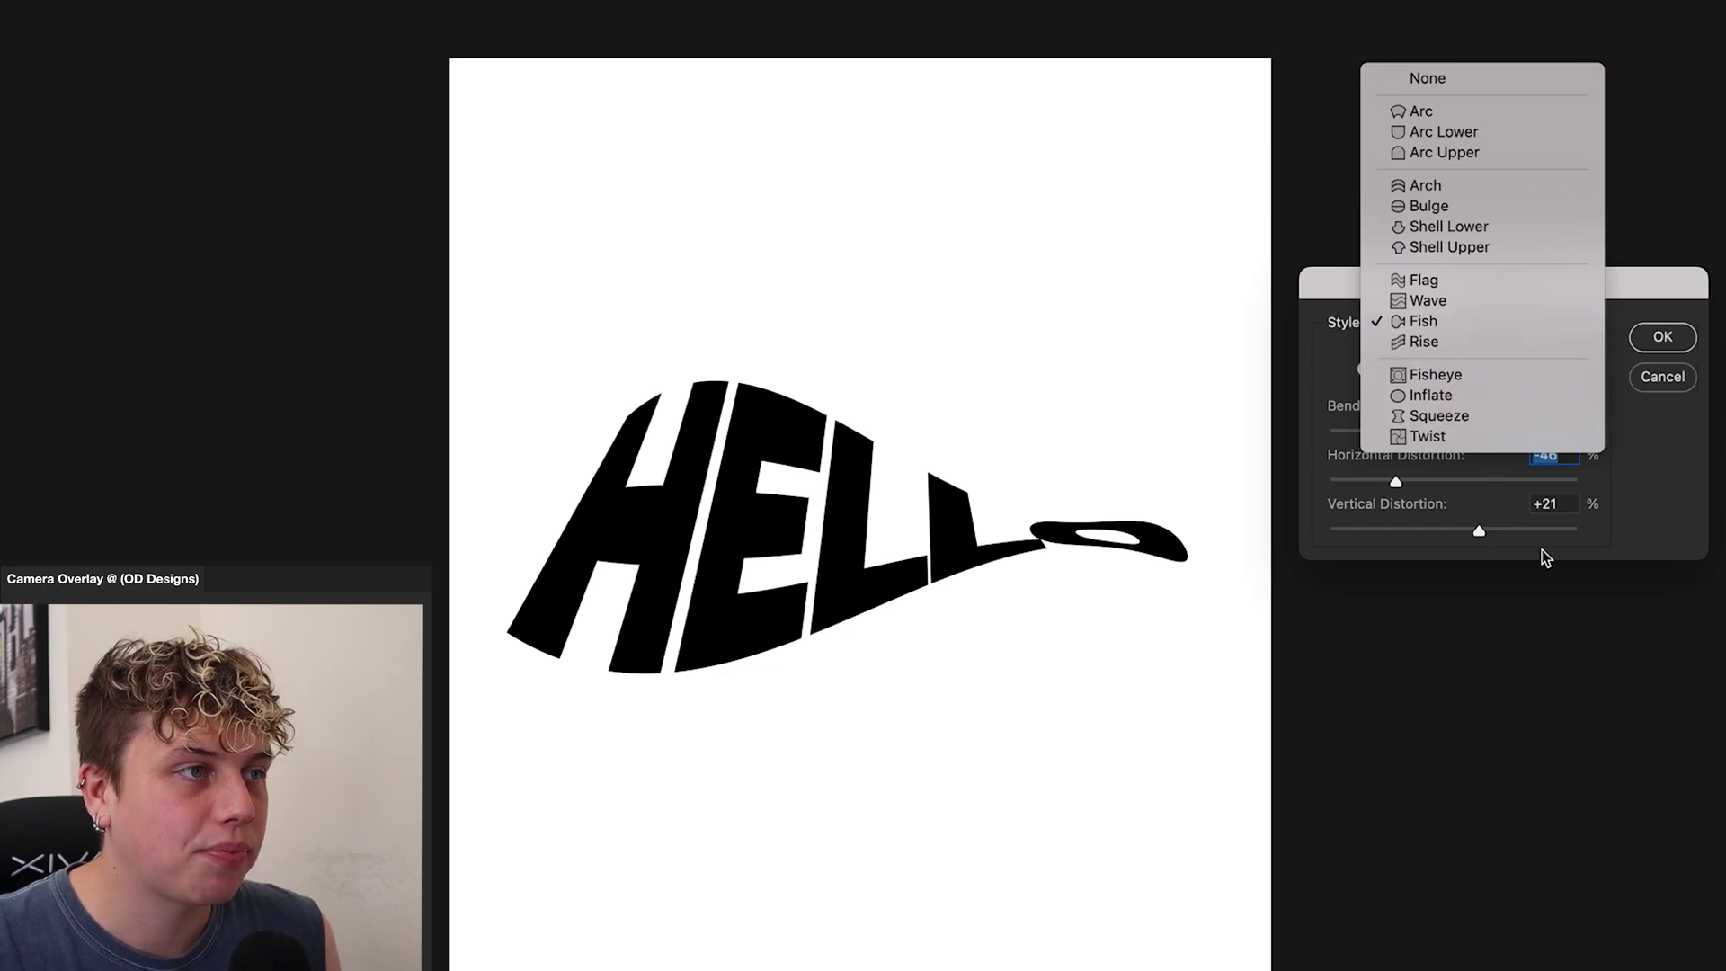
click(1612, 429)
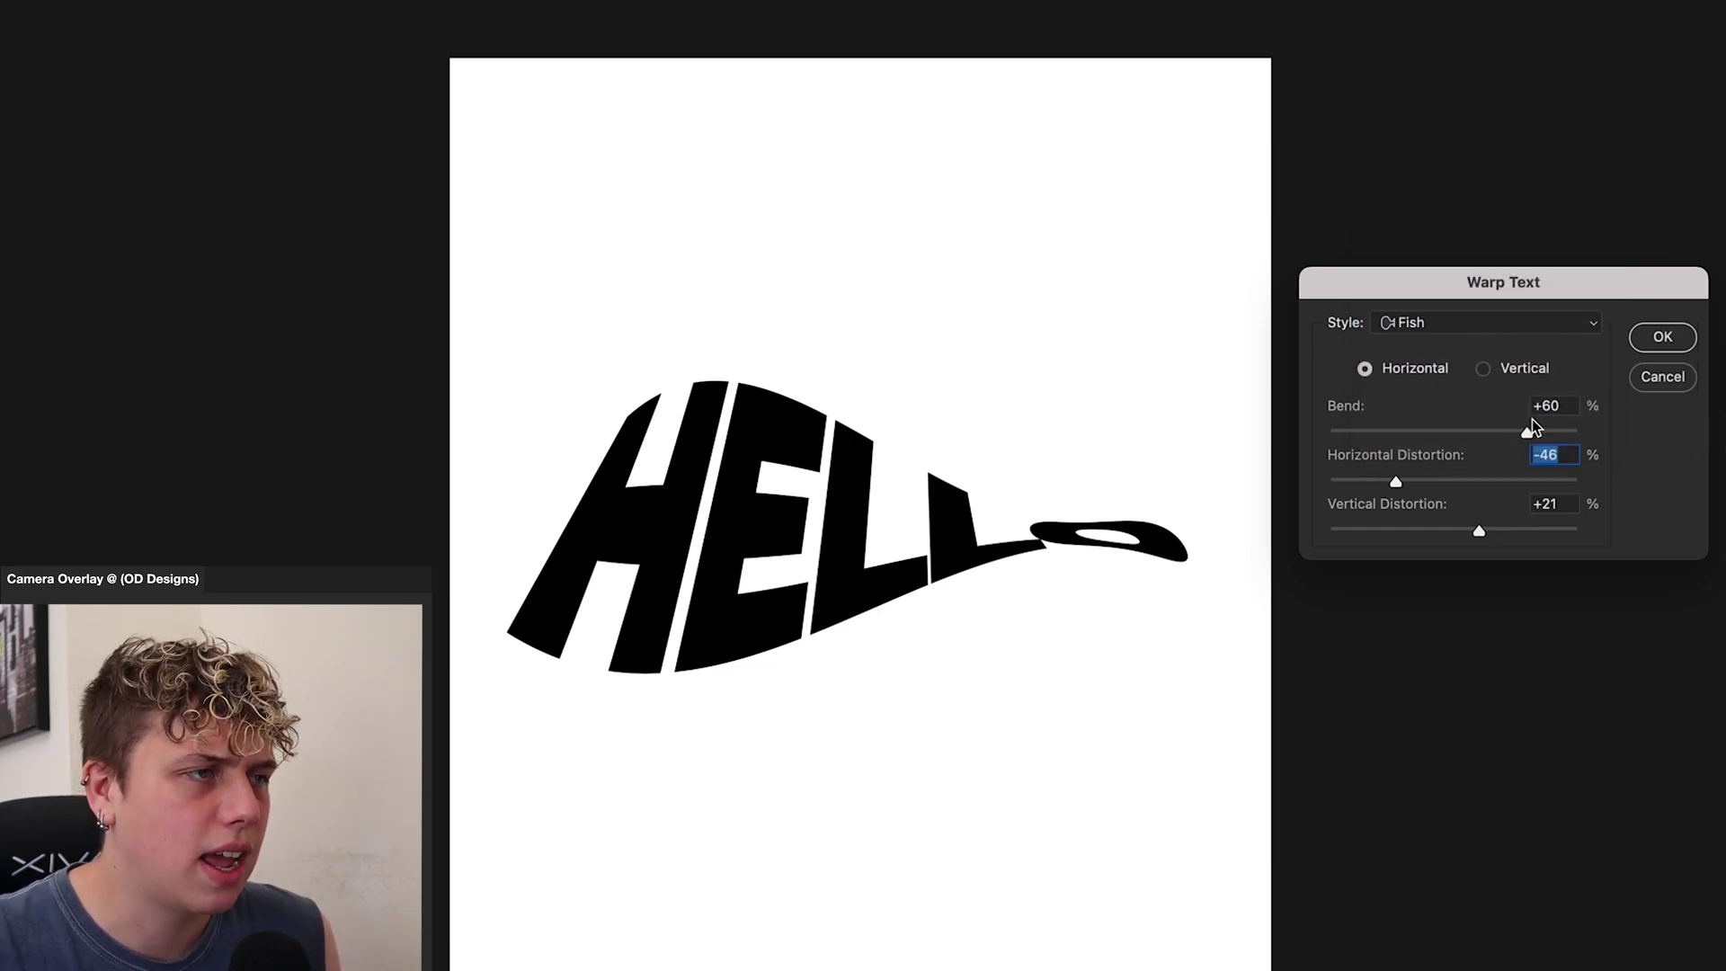
drag(1448, 435, 1589, 460)
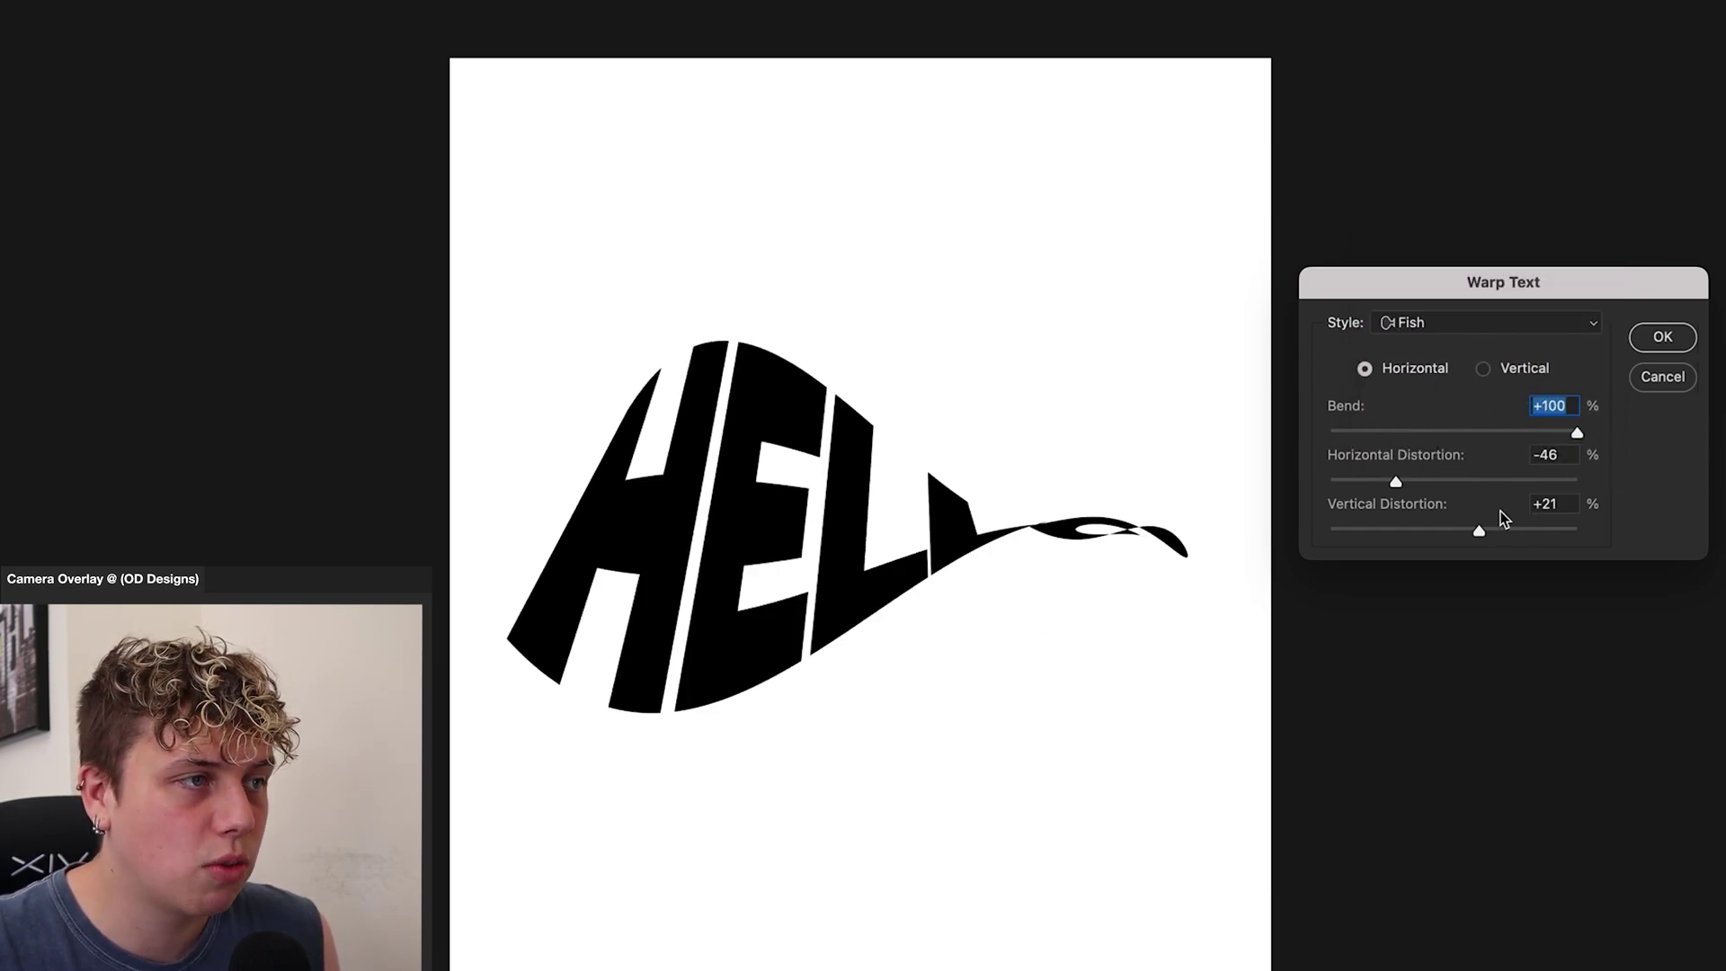
drag(1395, 481, 1244, 487)
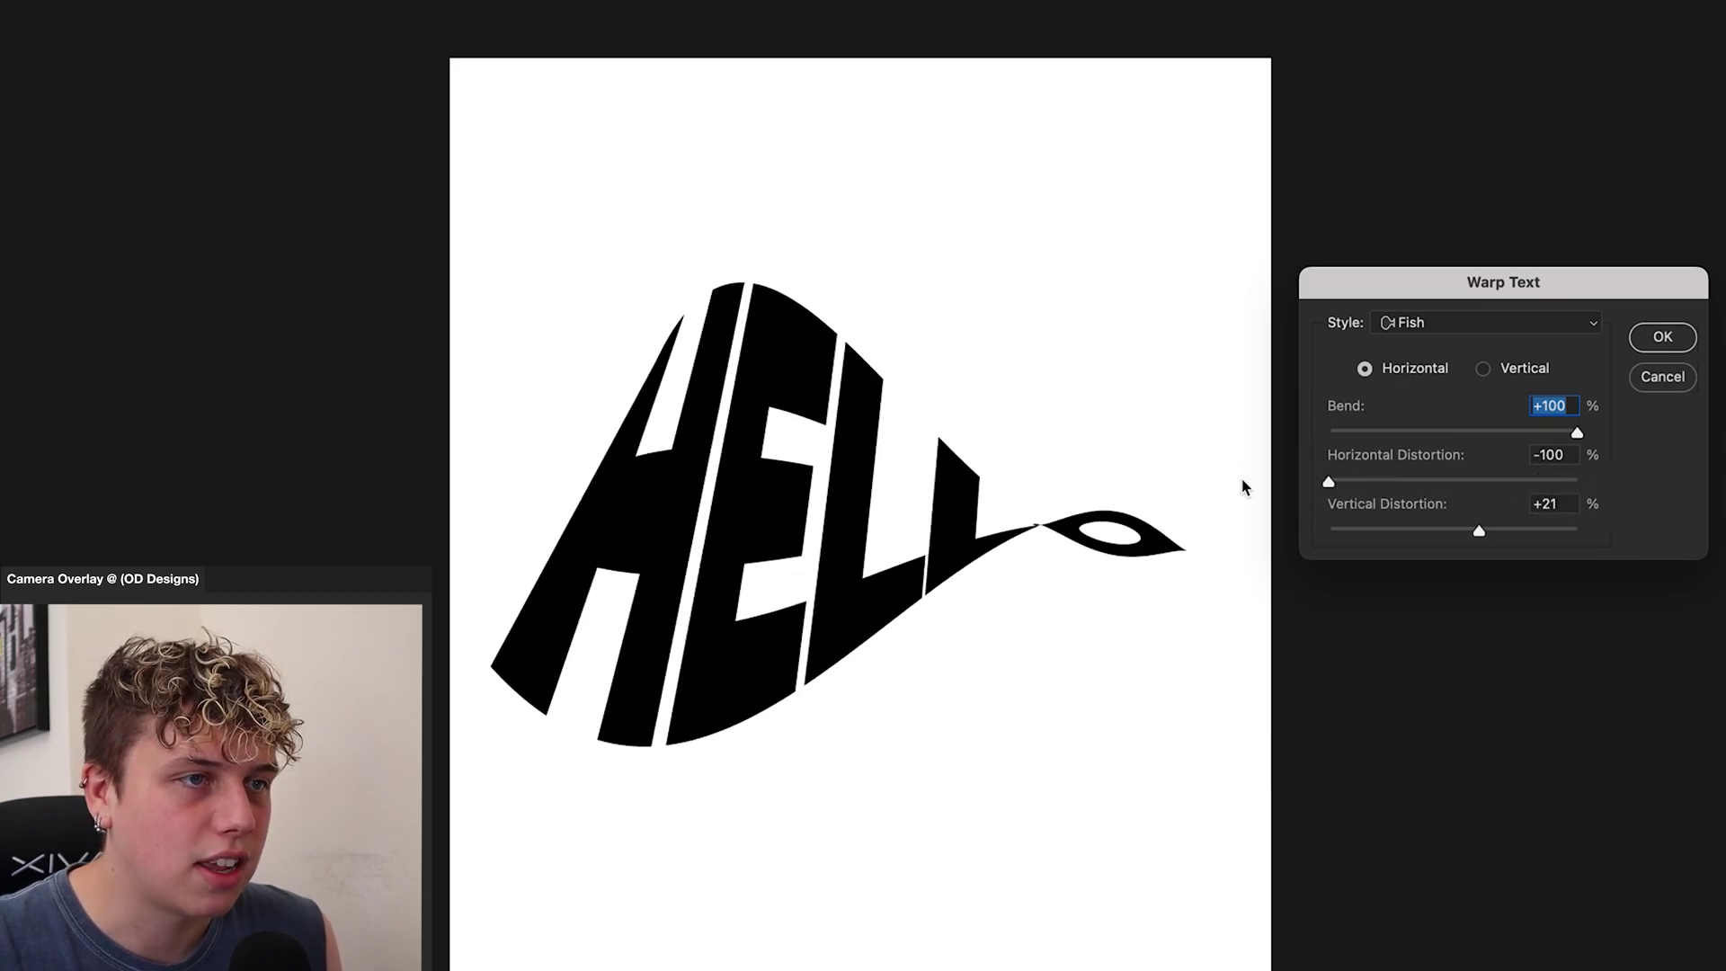
Step: Try a vertical distortion of -100% on the Fish warp, then reset both distortions to 0 and set bend +60%
drag(1481, 531, 1294, 537)
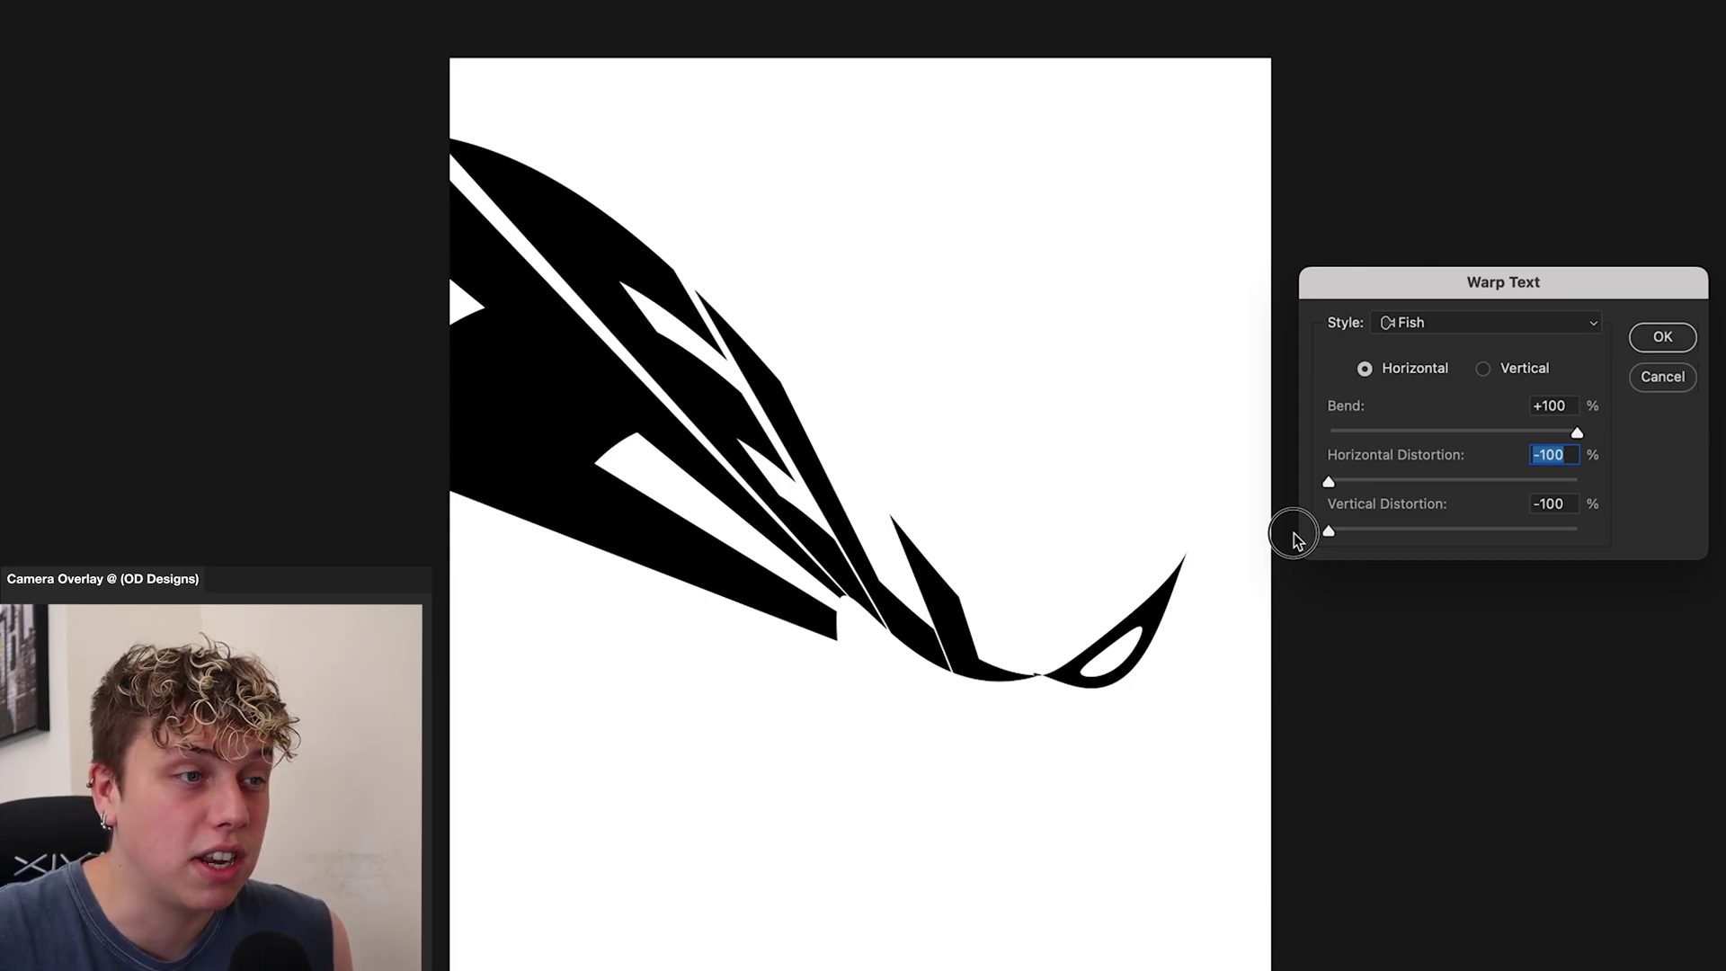
mouse_move(1294, 538)
mouse_down()
mouse_move(1599, 543)
mouse_move(1448, 522)
mouse_move(1615, 516)
mouse_move(1306, 521)
mouse_move(1389, 532)
mouse_move(1277, 543)
mouse_up()
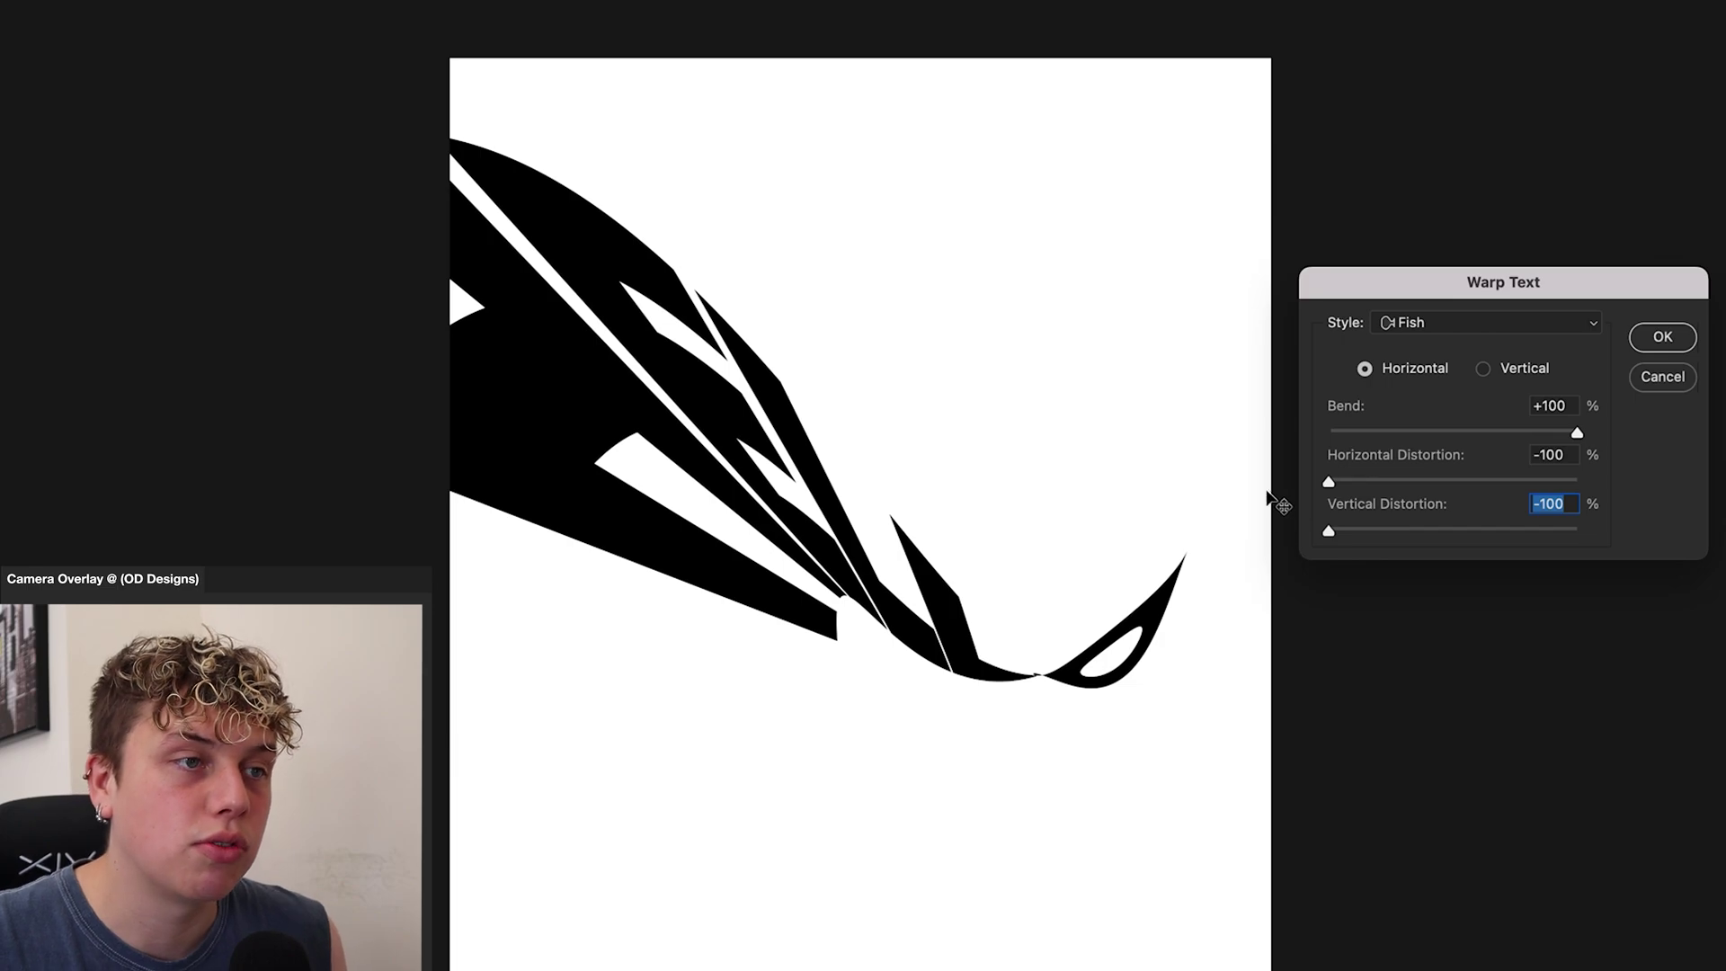
drag(1328, 481, 1392, 476)
text(0)
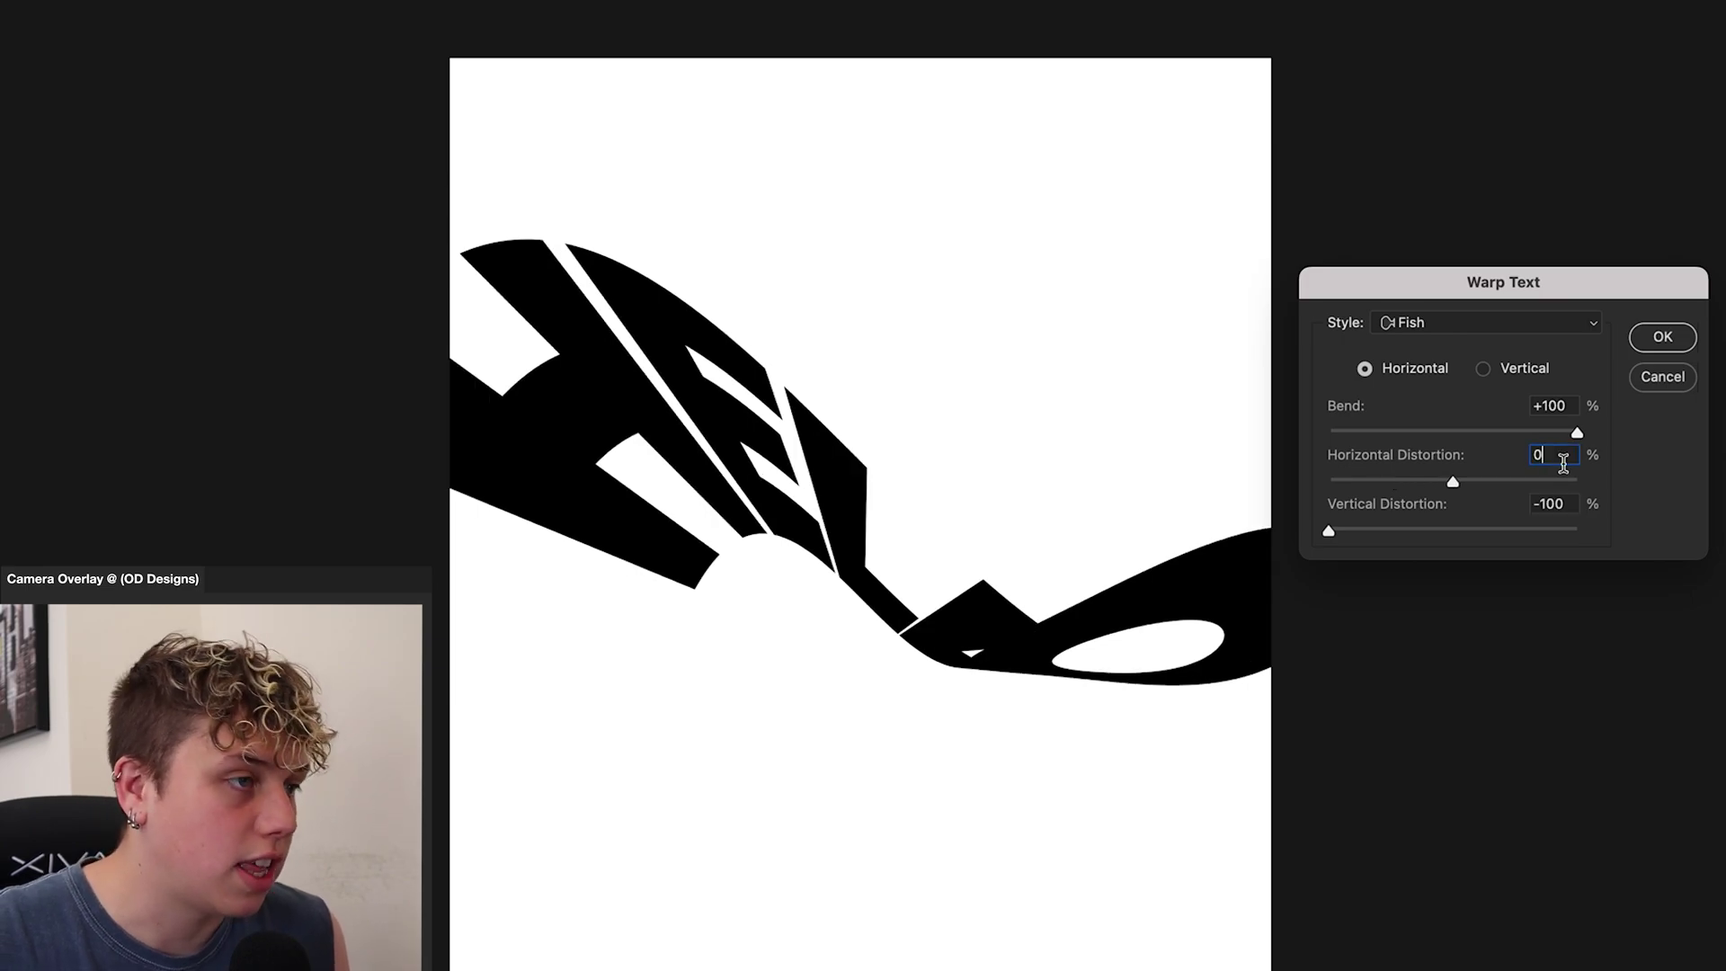
key(Tab)
text(0)
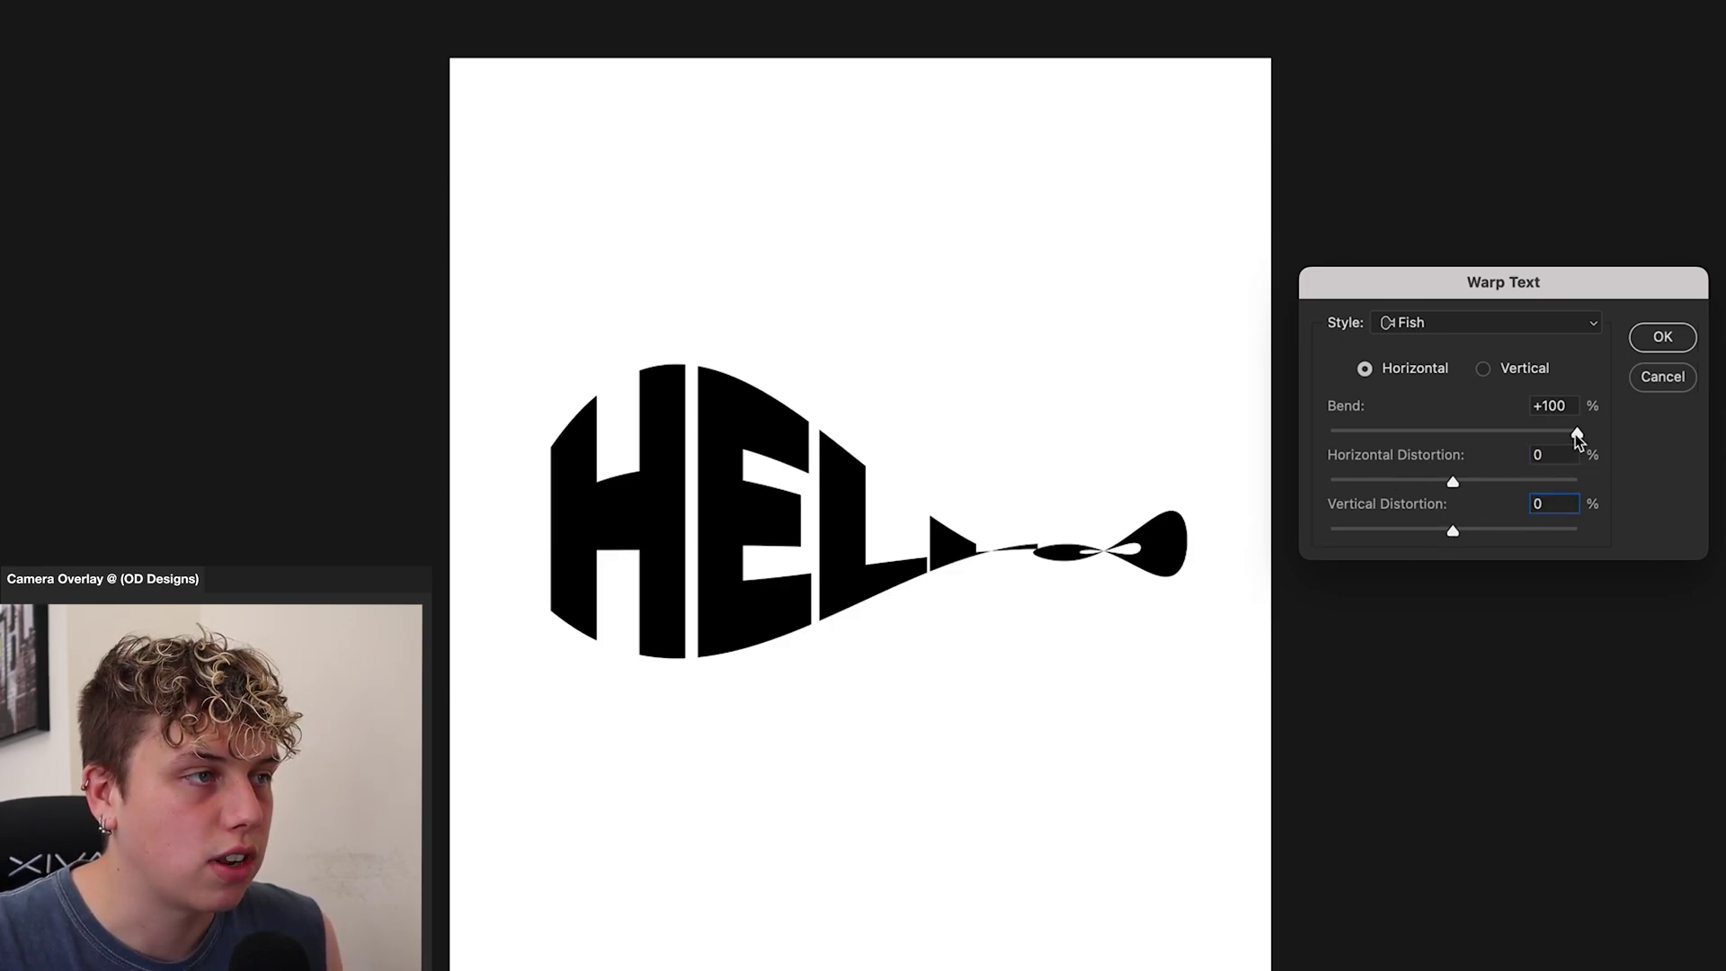
drag(1576, 435, 1527, 435)
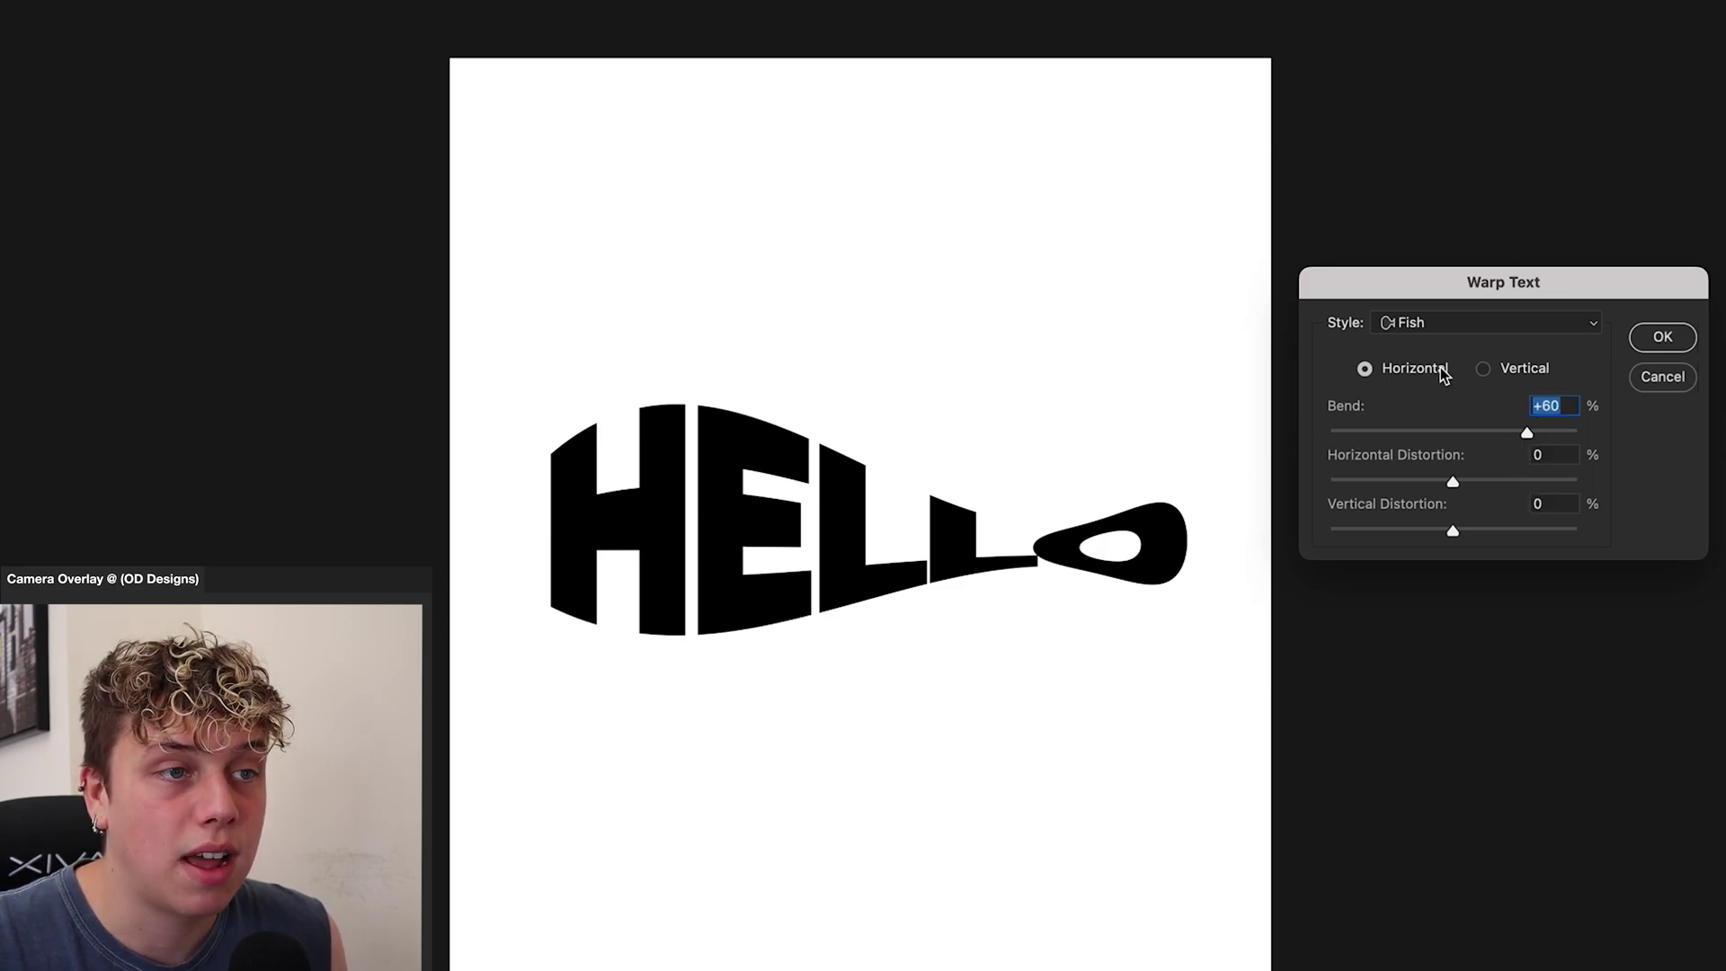
Step: Switch the warp style to Inflate with bend -92%, horizontal distortion -20% and vertical distortion -79%
click(1458, 323)
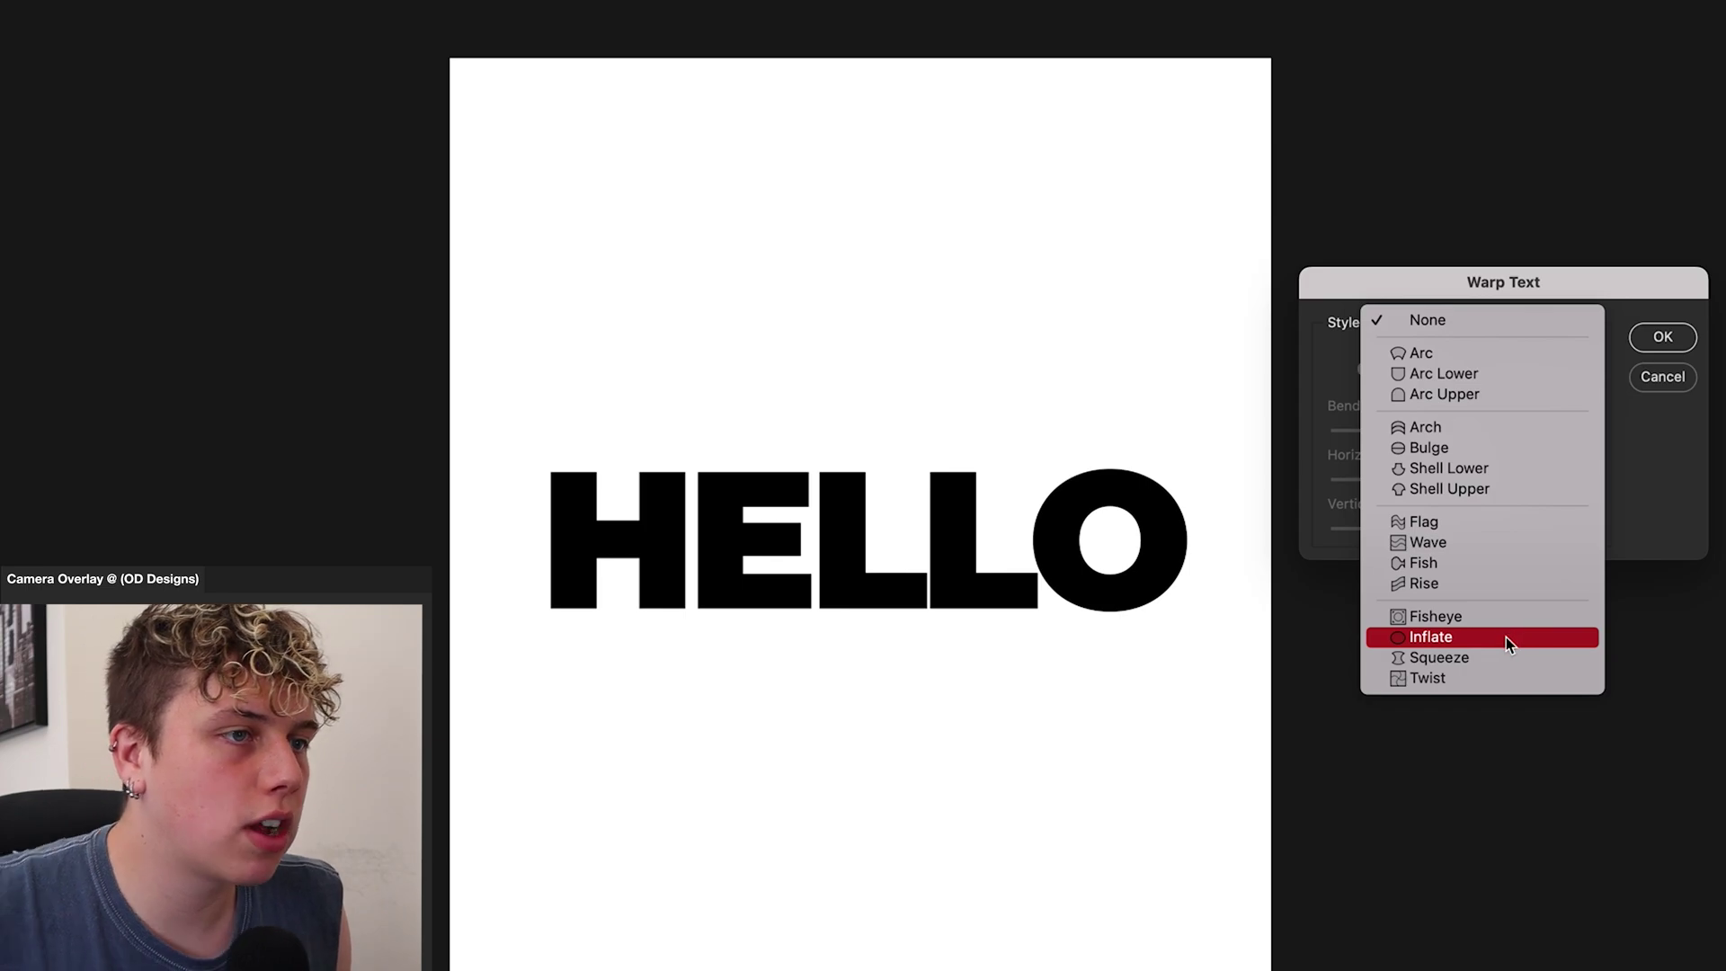
click(1507, 640)
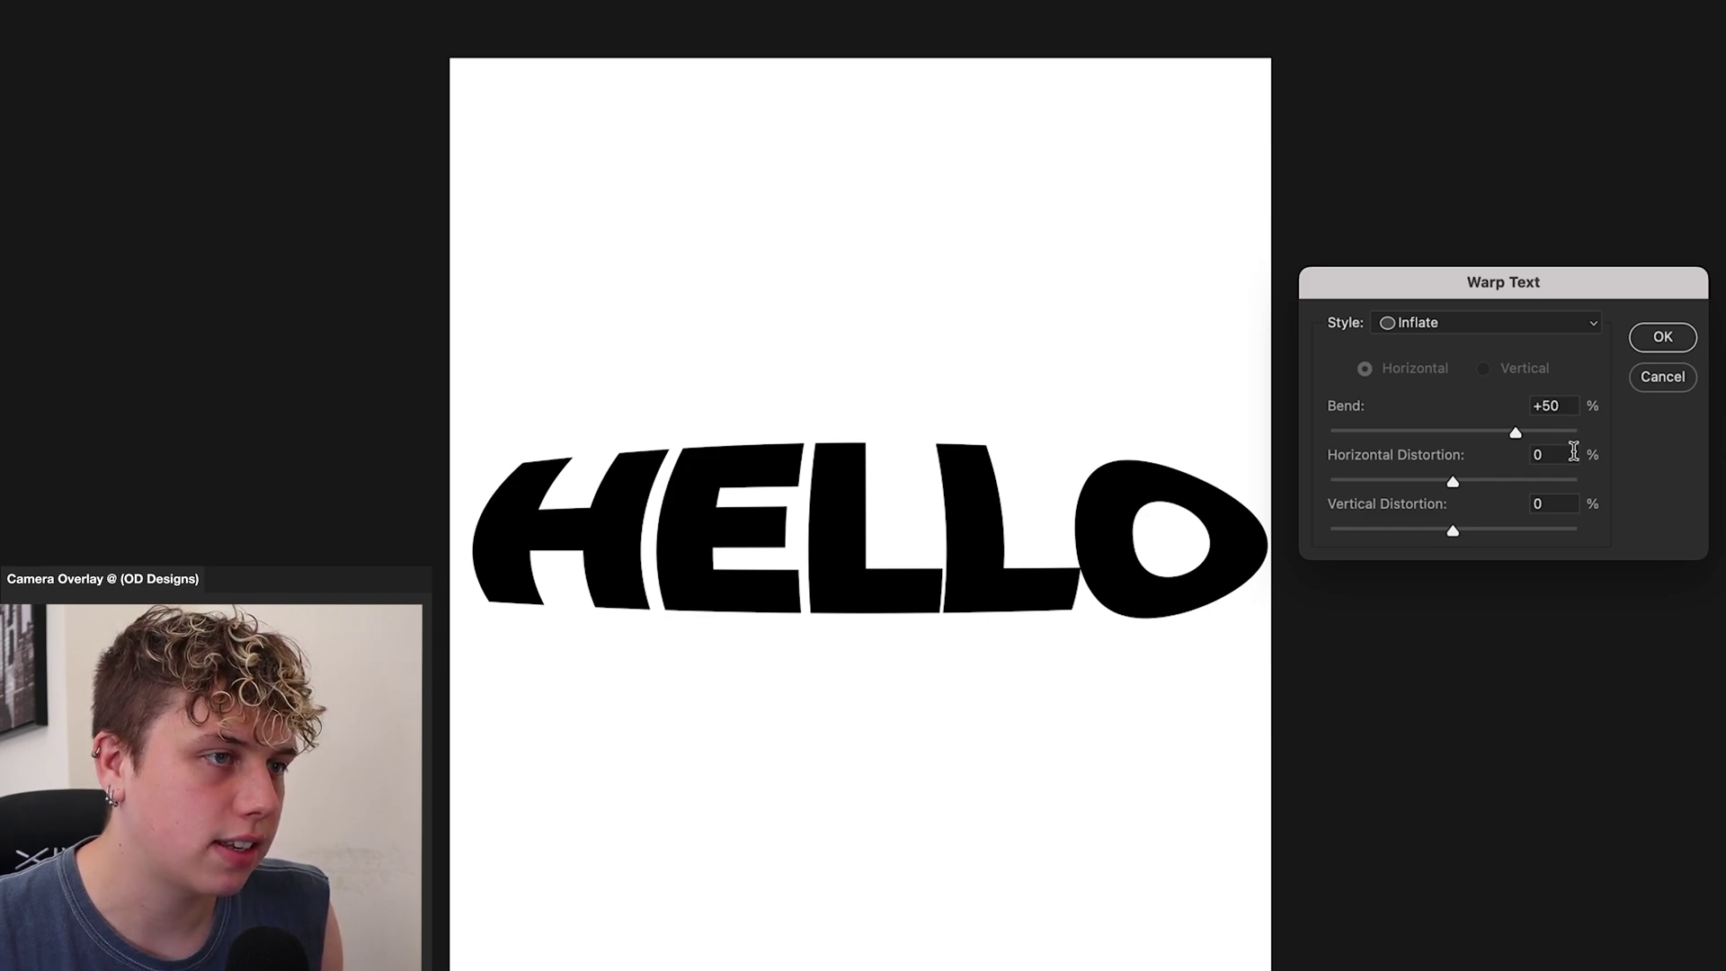
drag(1518, 436, 1013, 440)
click(1556, 459)
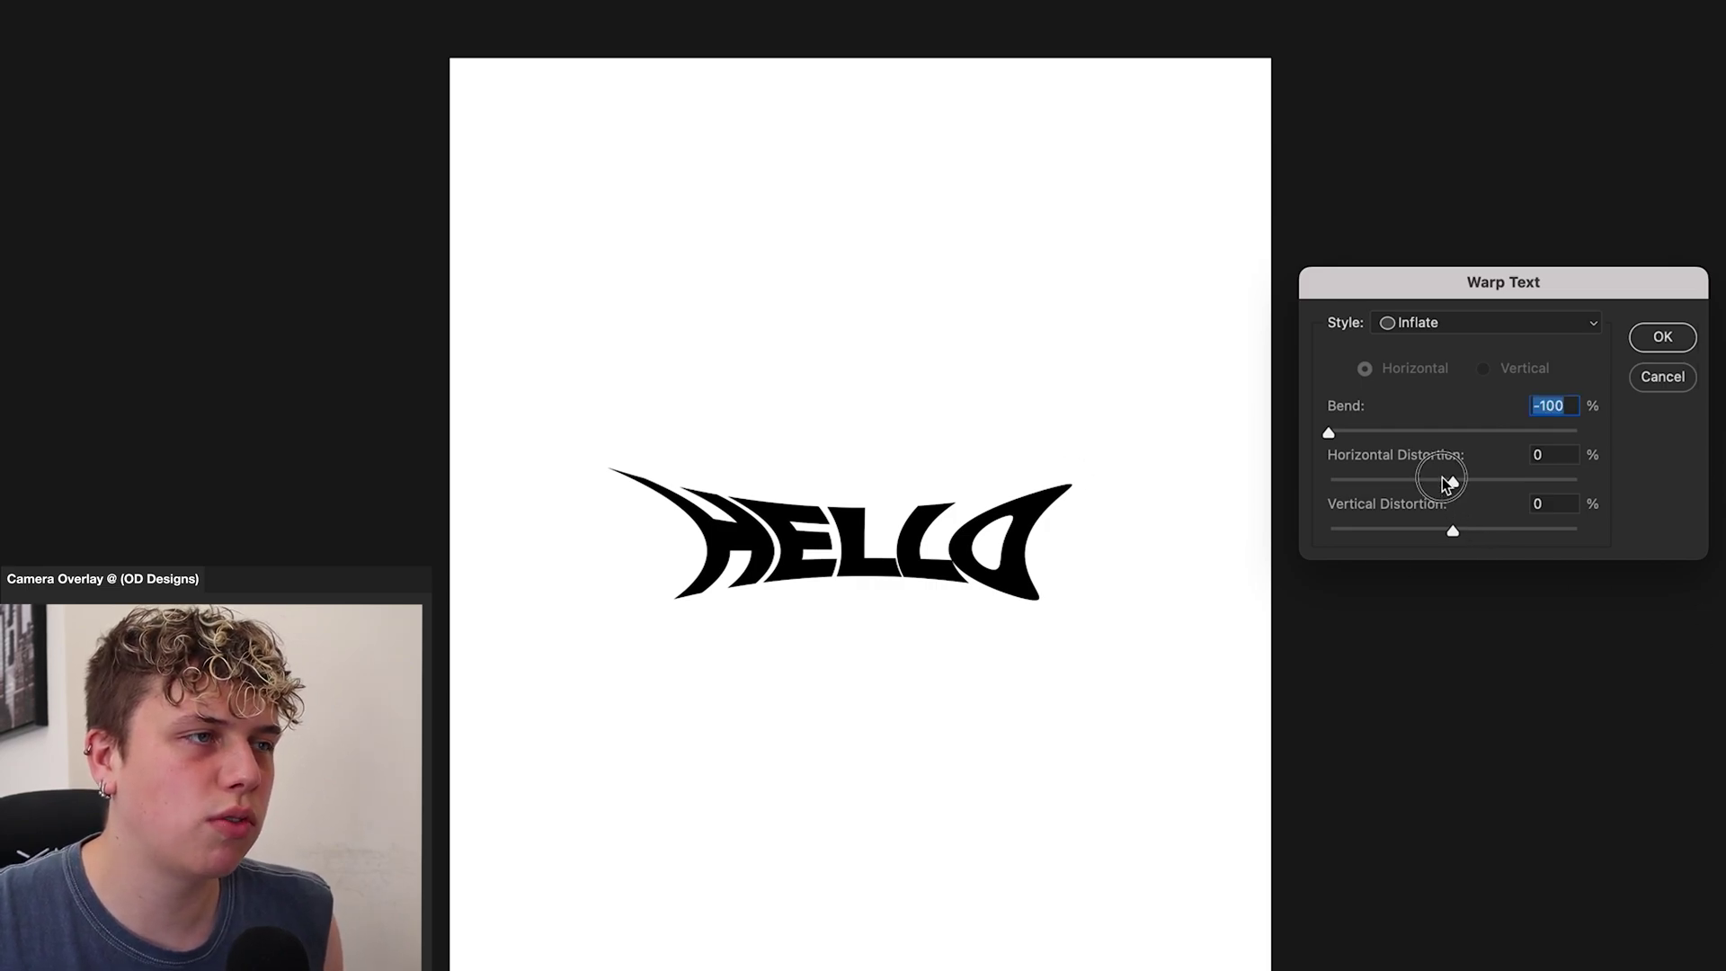
mouse_move(1444, 483)
mouse_down()
mouse_move(1233, 482)
mouse_move(1627, 493)
mouse_move(1486, 501)
mouse_move(1502, 536)
mouse_move(1348, 534)
mouse_move(1427, 484)
mouse_up()
mouse_move(1330, 433)
mouse_down()
mouse_move(1508, 448)
mouse_move(1327, 433)
mouse_move(1404, 434)
mouse_move(1339, 440)
mouse_up()
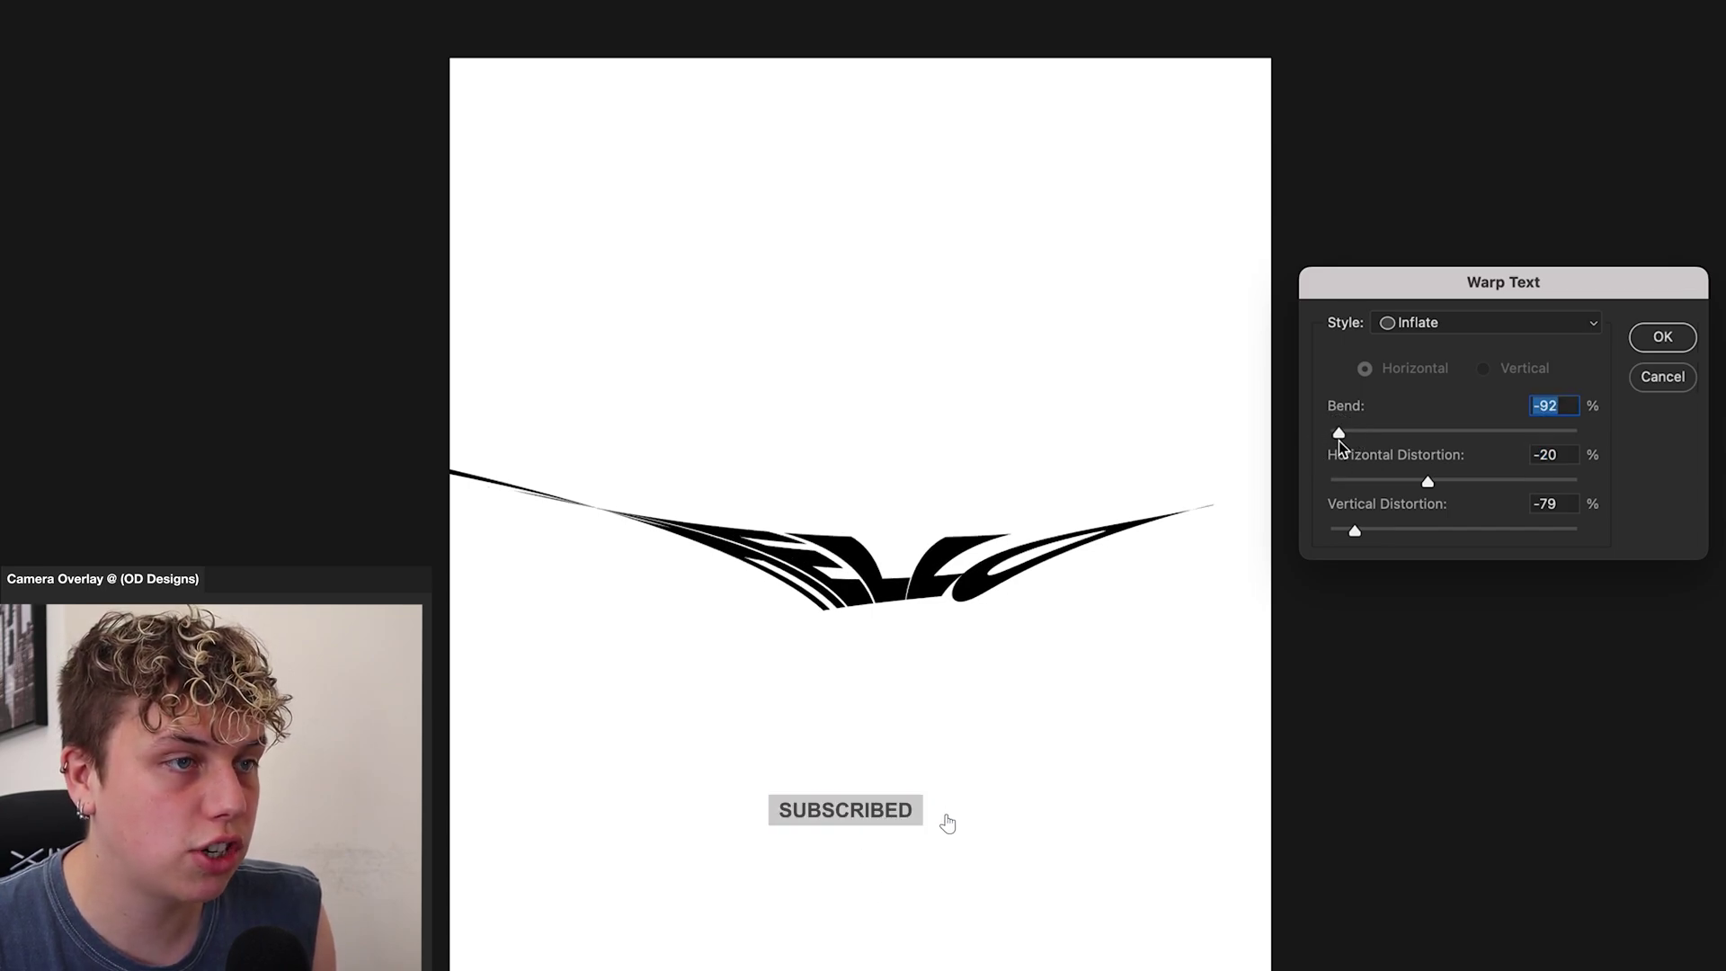
Step: Switch the warp style to Squeeze with bend +100% and both distortions at 0
click(1496, 324)
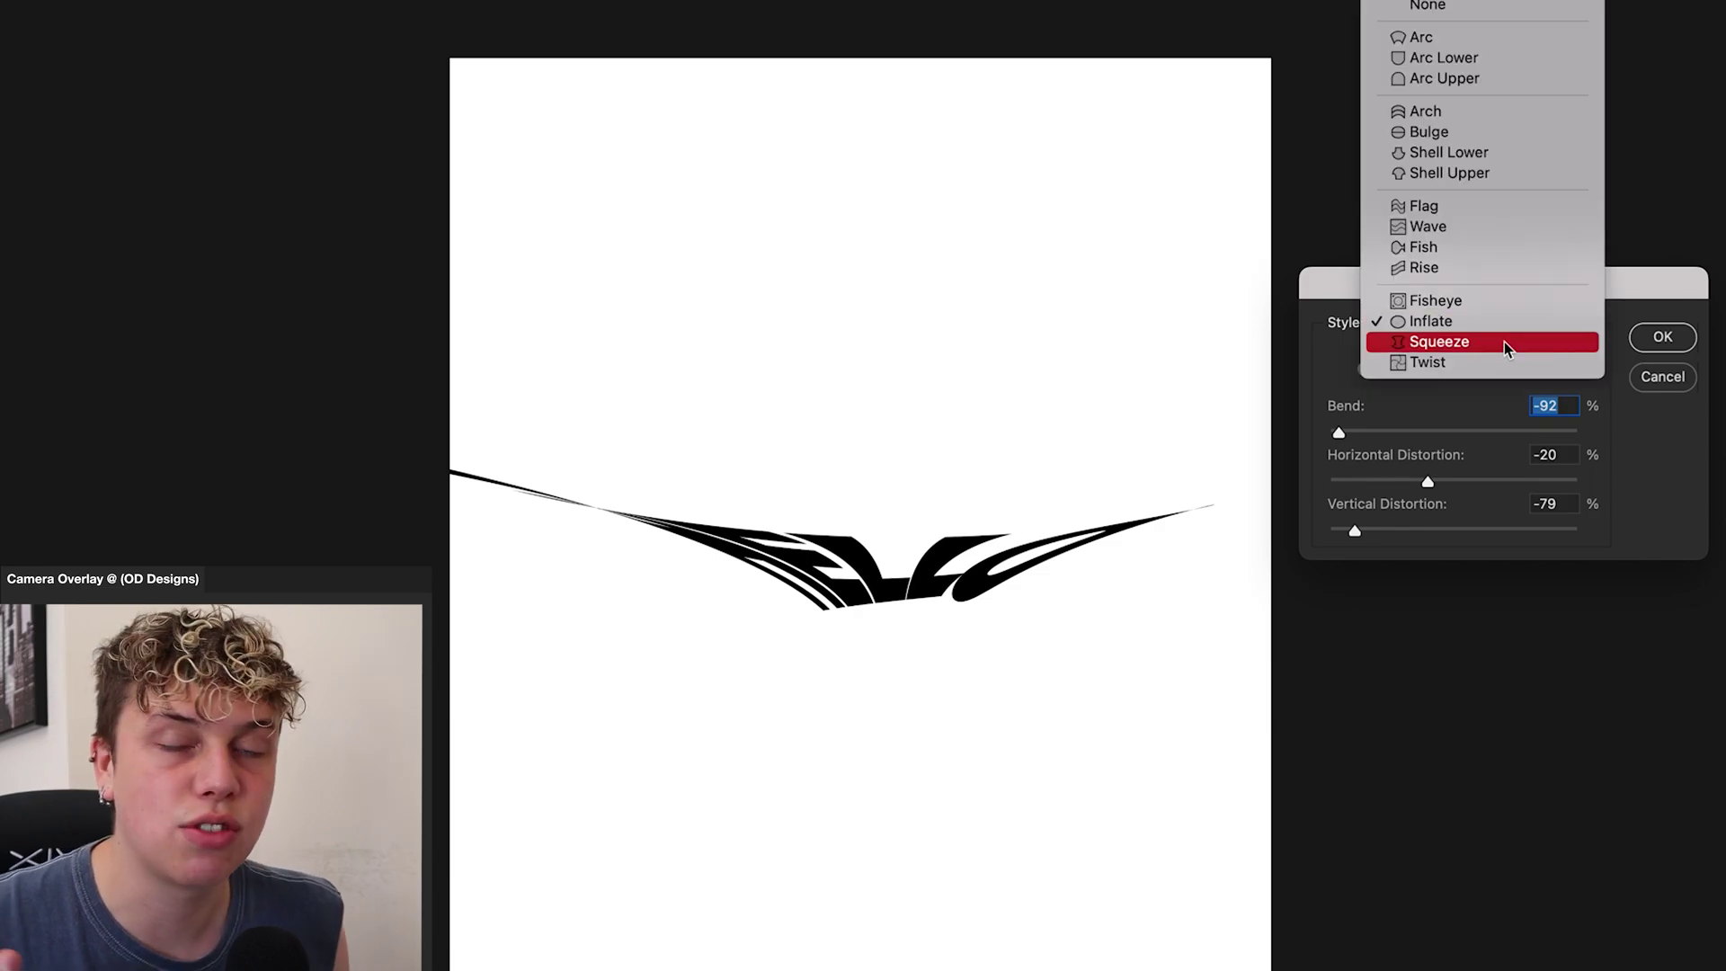
click(1503, 342)
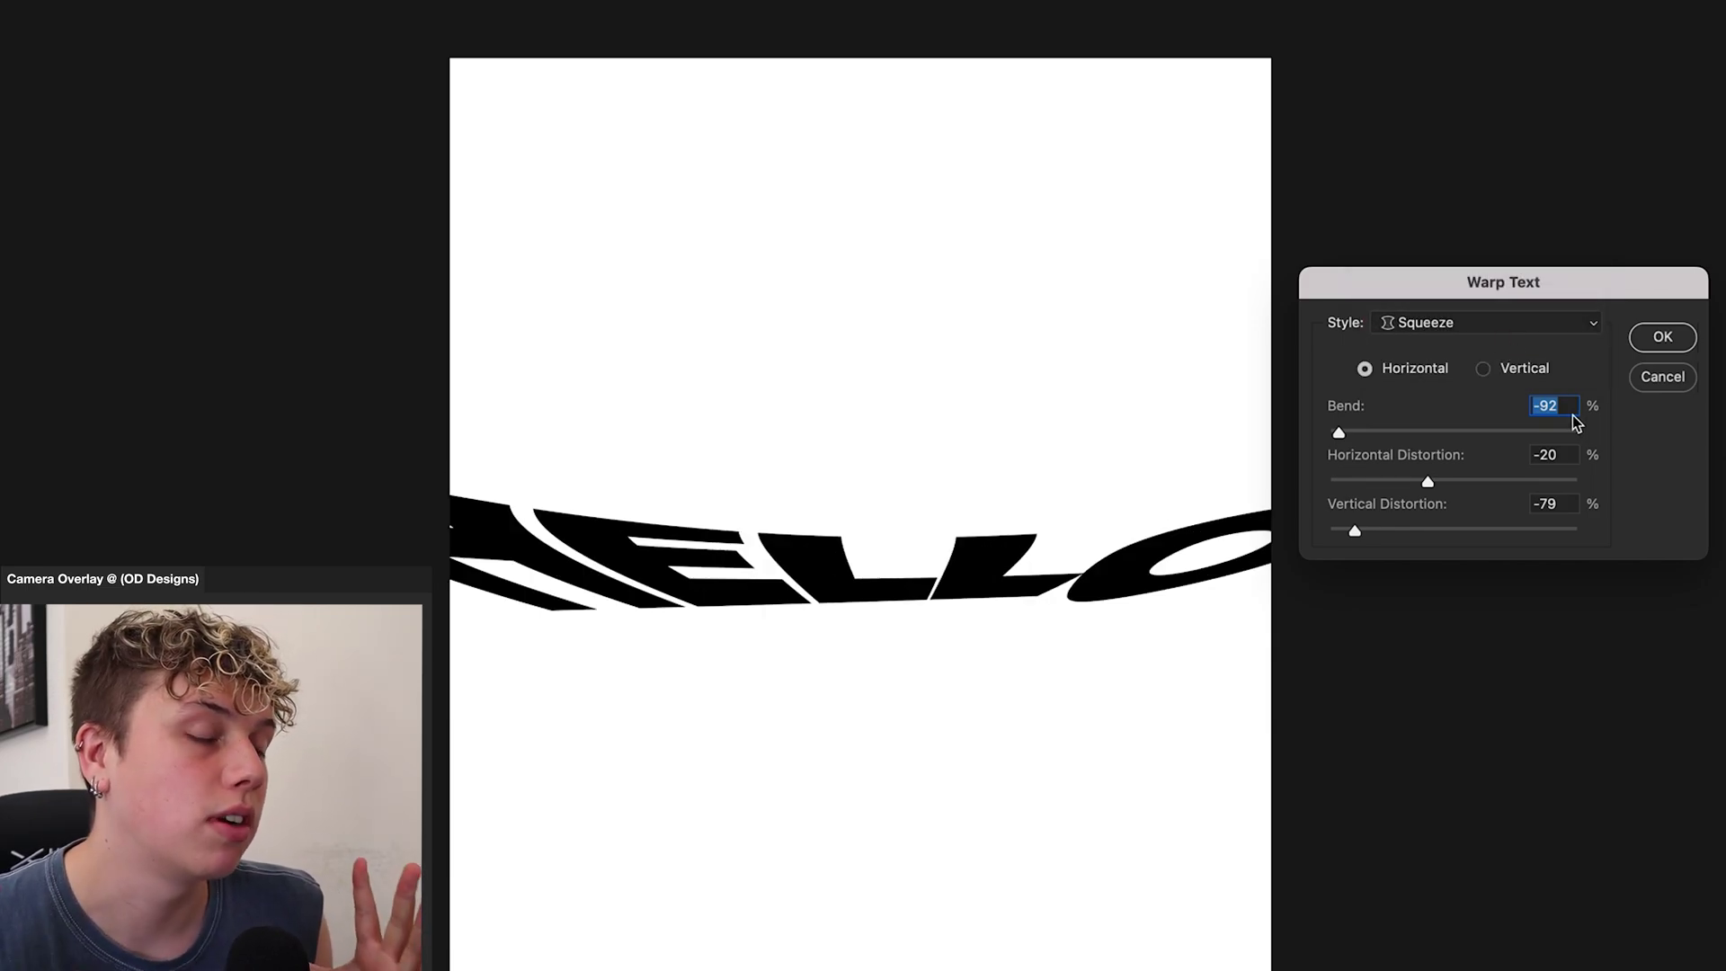
text(0)
key(Tab)
text(0)
key(Tab)
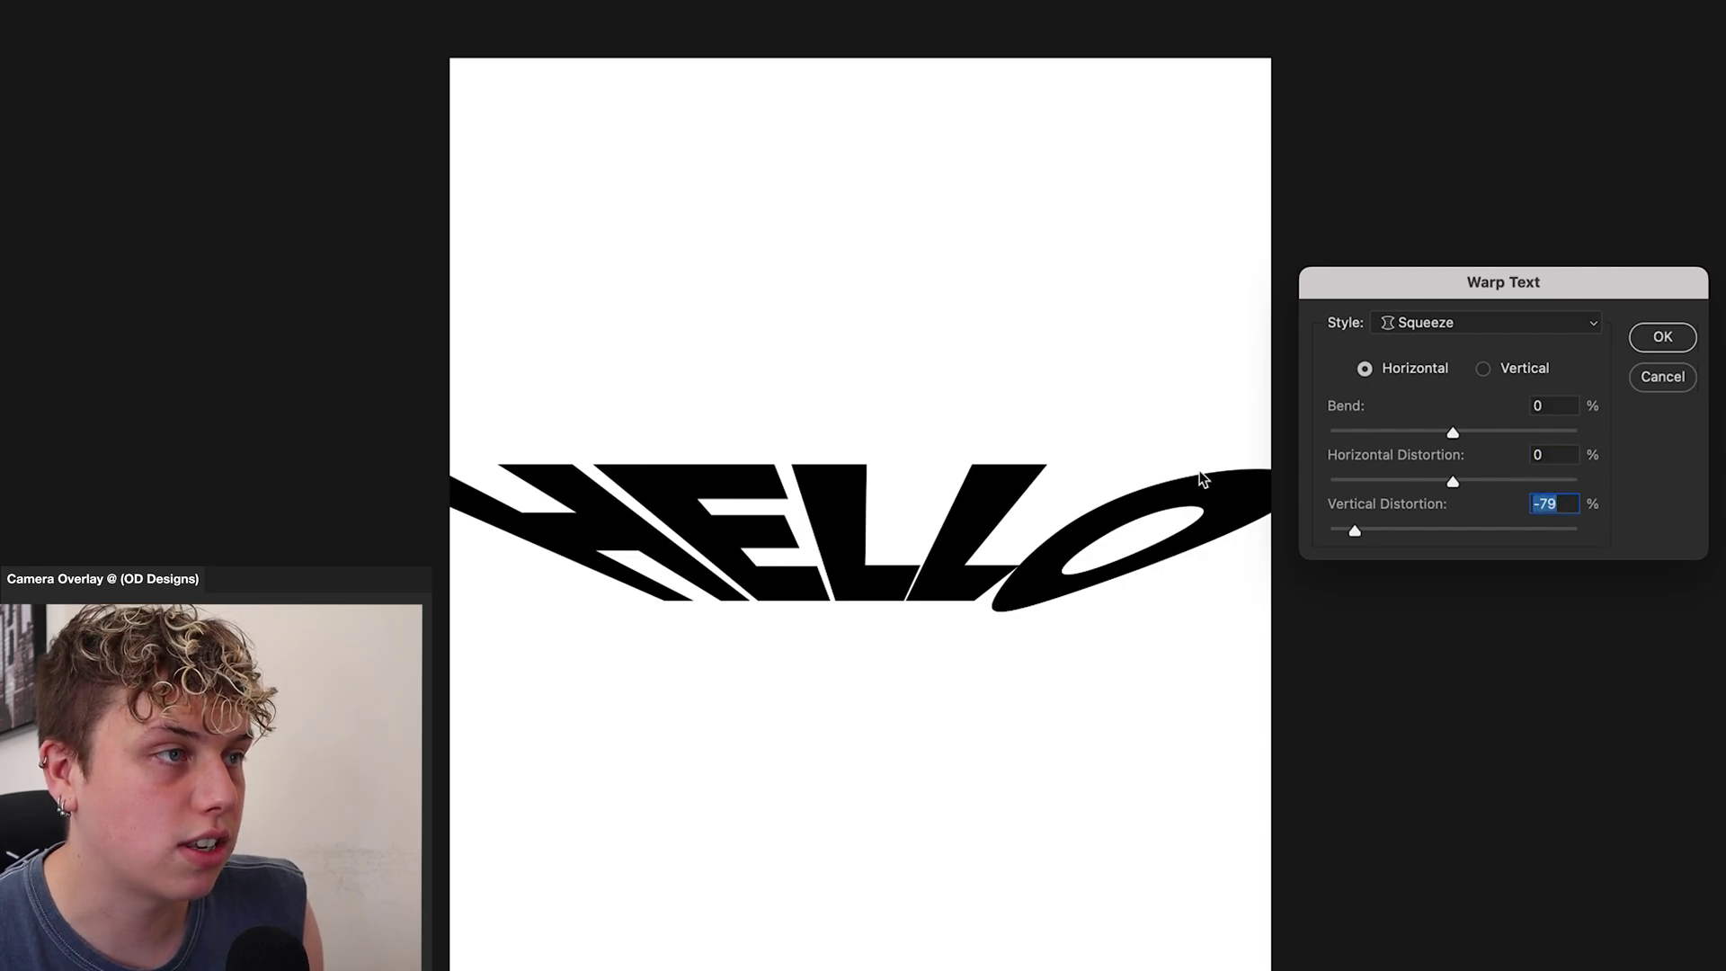
text(0)
drag(1452, 433, 1577, 433)
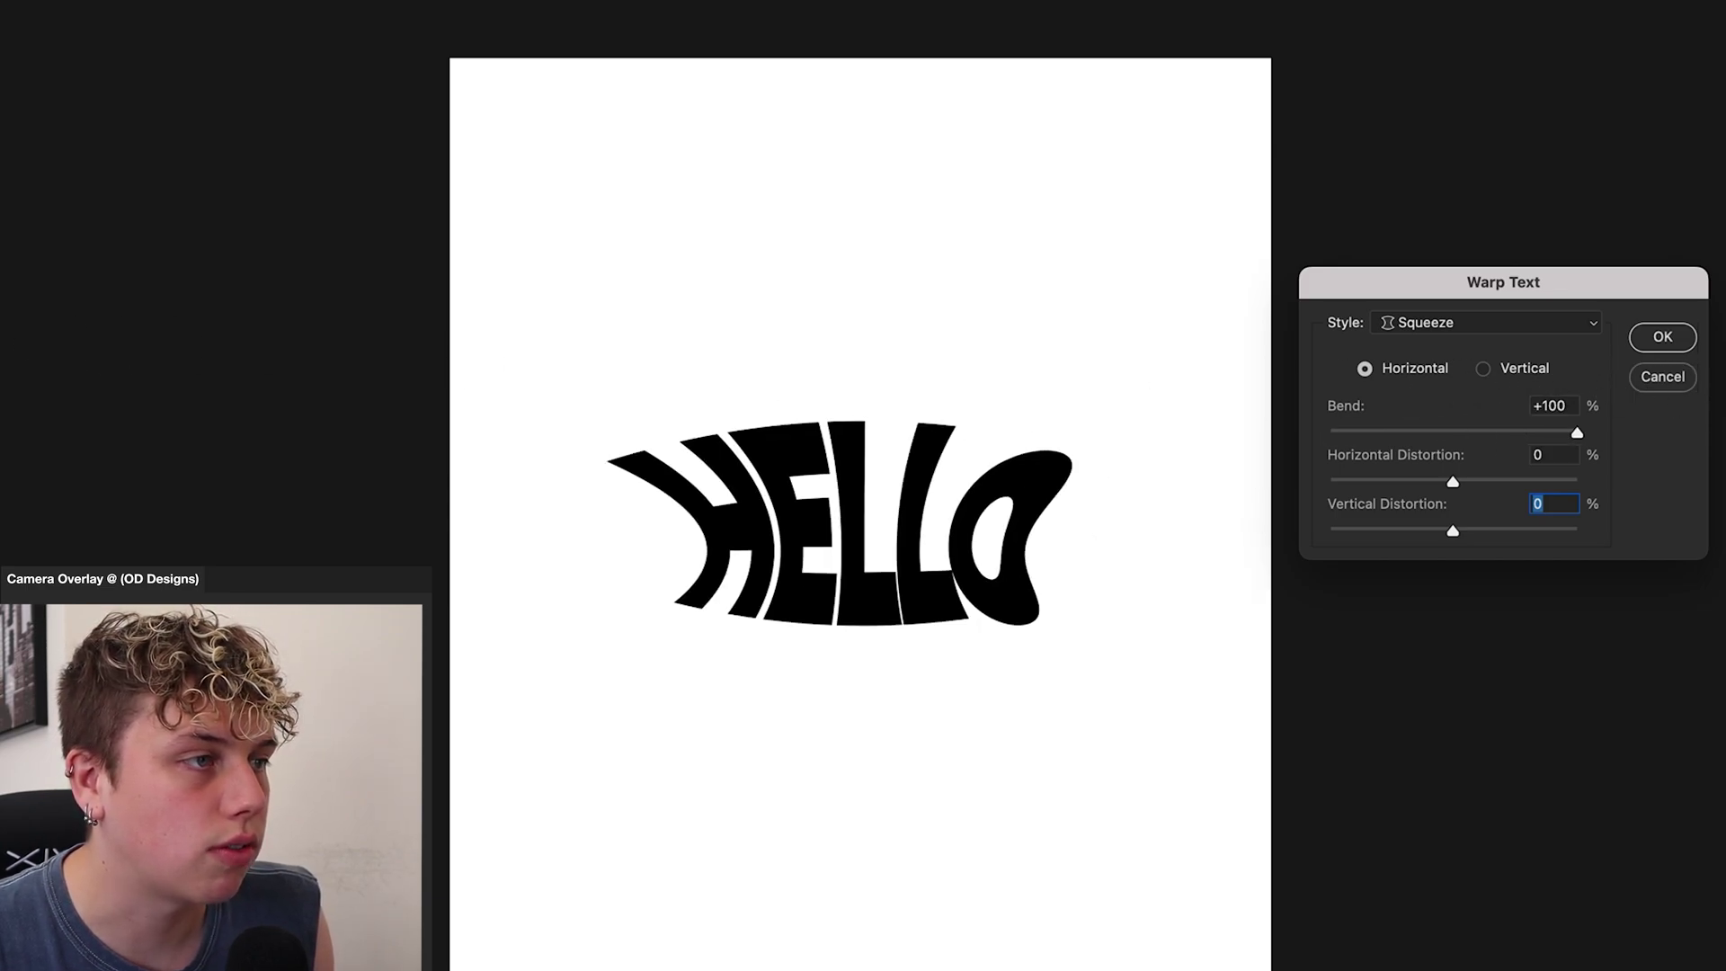
Step: Set the Squeeze warp to horizontal distortion -8% and vertical distortion +60% at bend +100%, and apply it
drag(1453, 482, 1527, 531)
drag(1534, 432, 1618, 441)
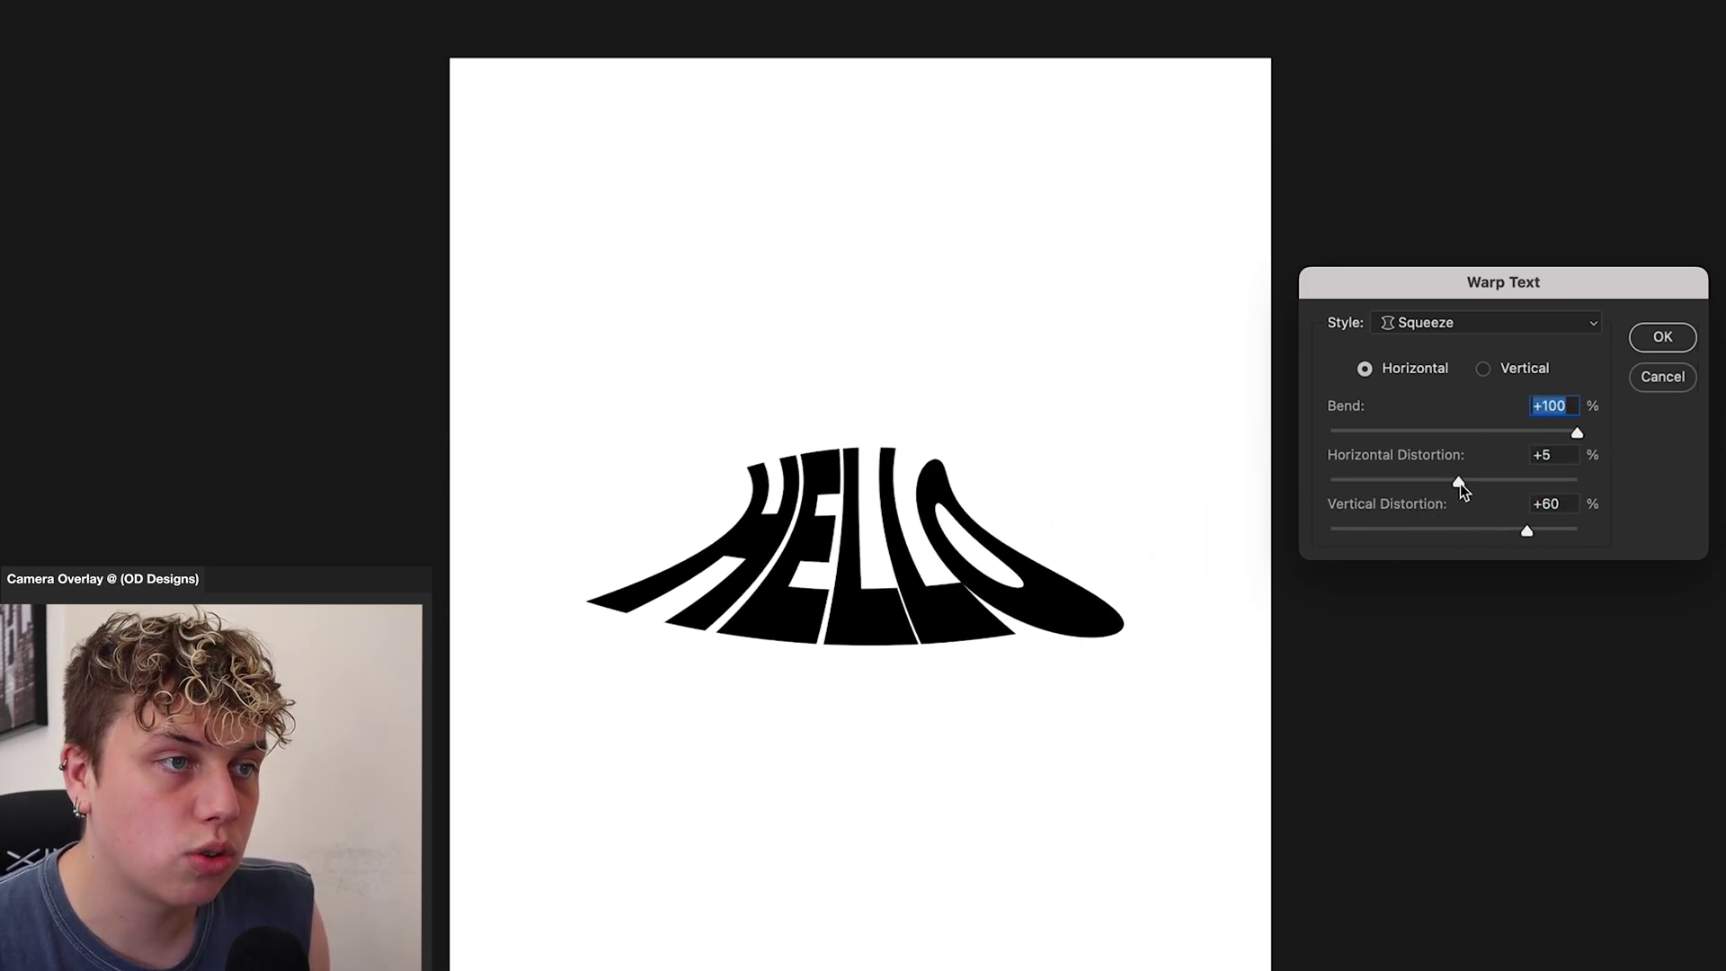
mouse_move(1460, 484)
mouse_down()
mouse_move(1410, 483)
mouse_move(1495, 482)
mouse_move(1444, 486)
mouse_up()
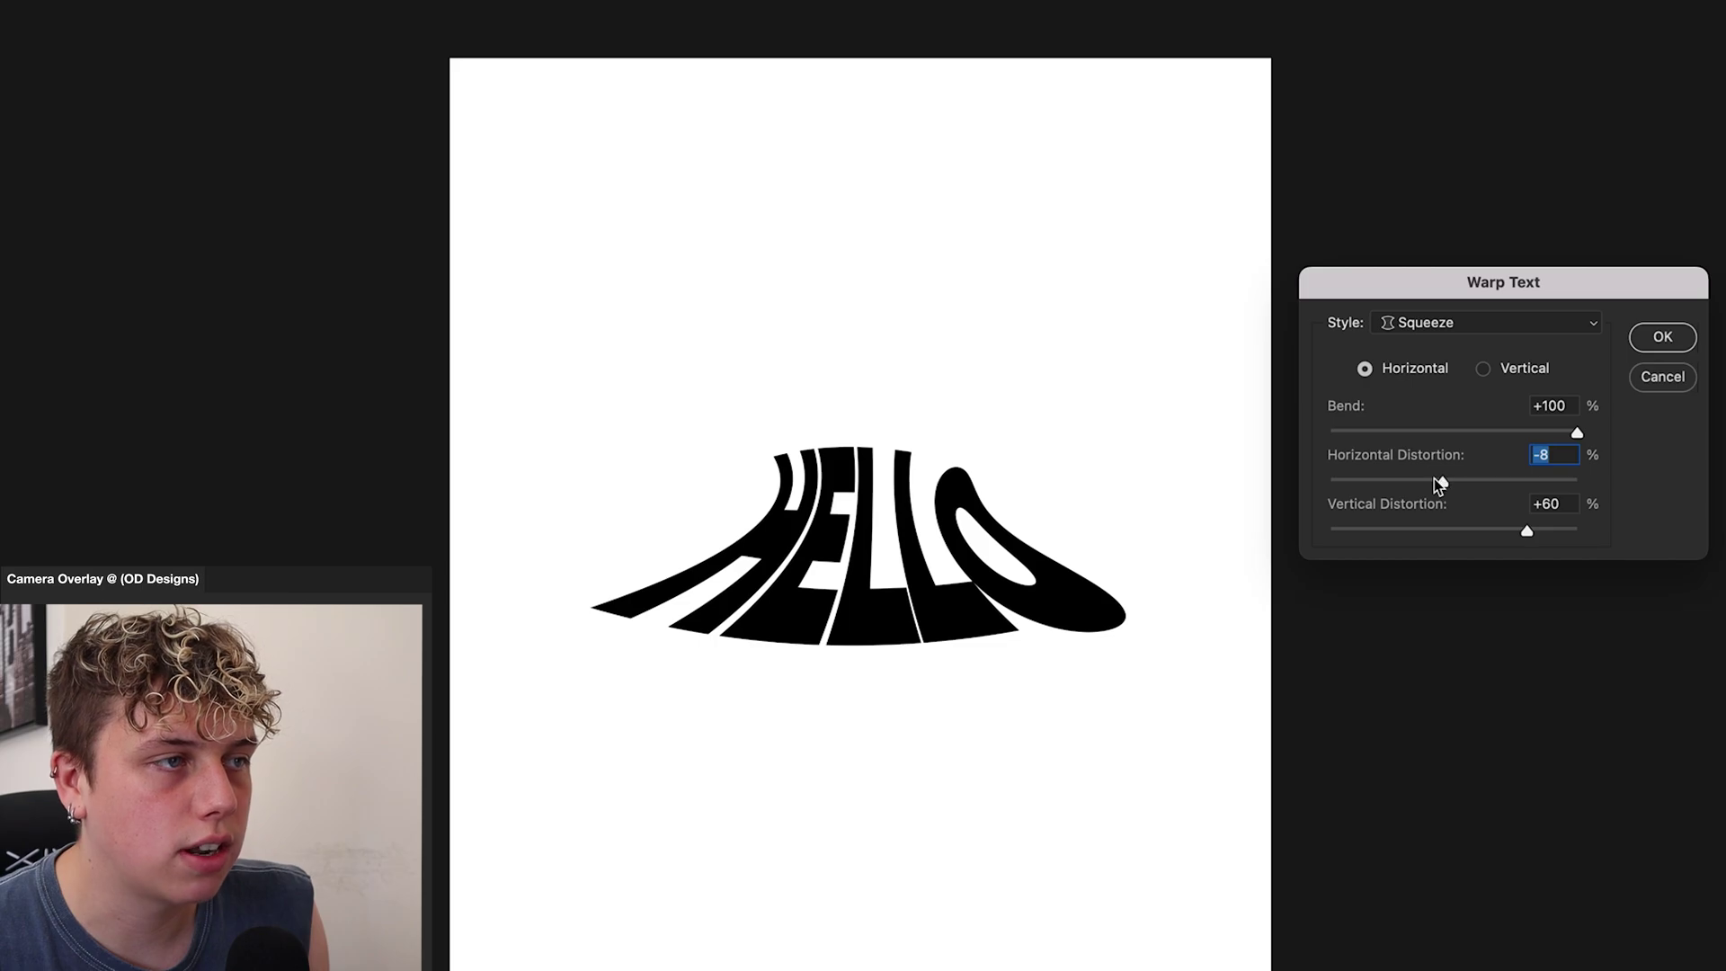
click(1660, 338)
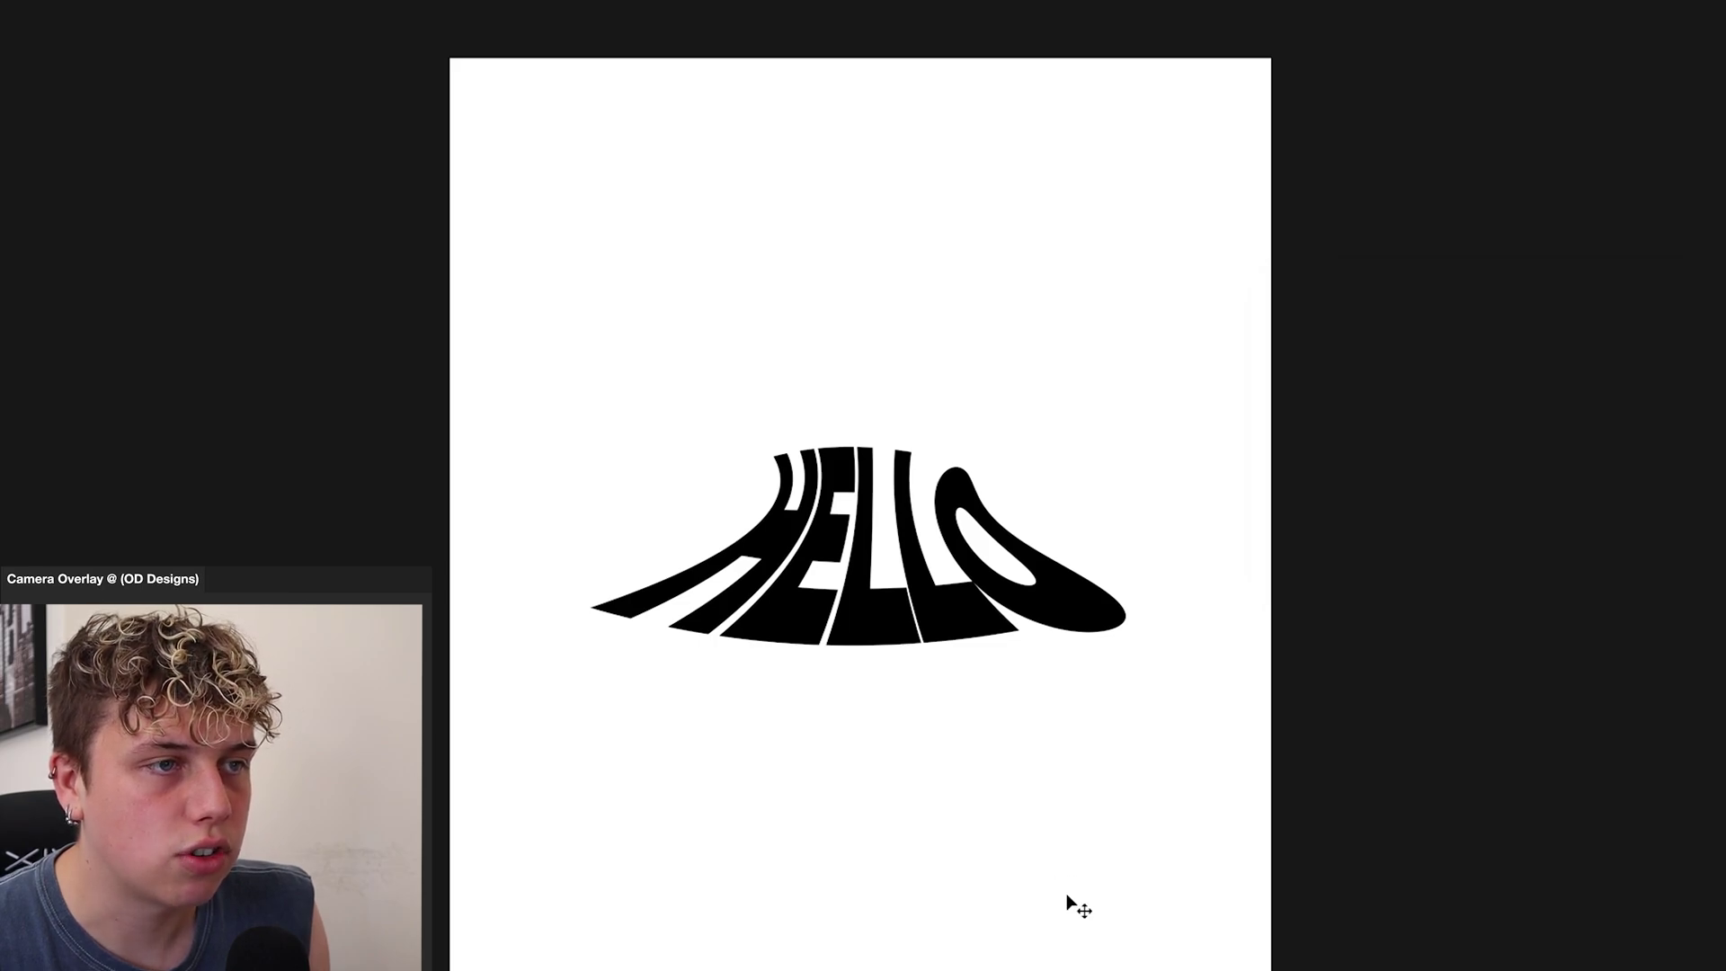
Step: Duplicate the squeezed HELLO and place the copy upside down directly below the original
key(v)
drag(1404, 370, 828, 812)
drag(867, 720, 874, 829)
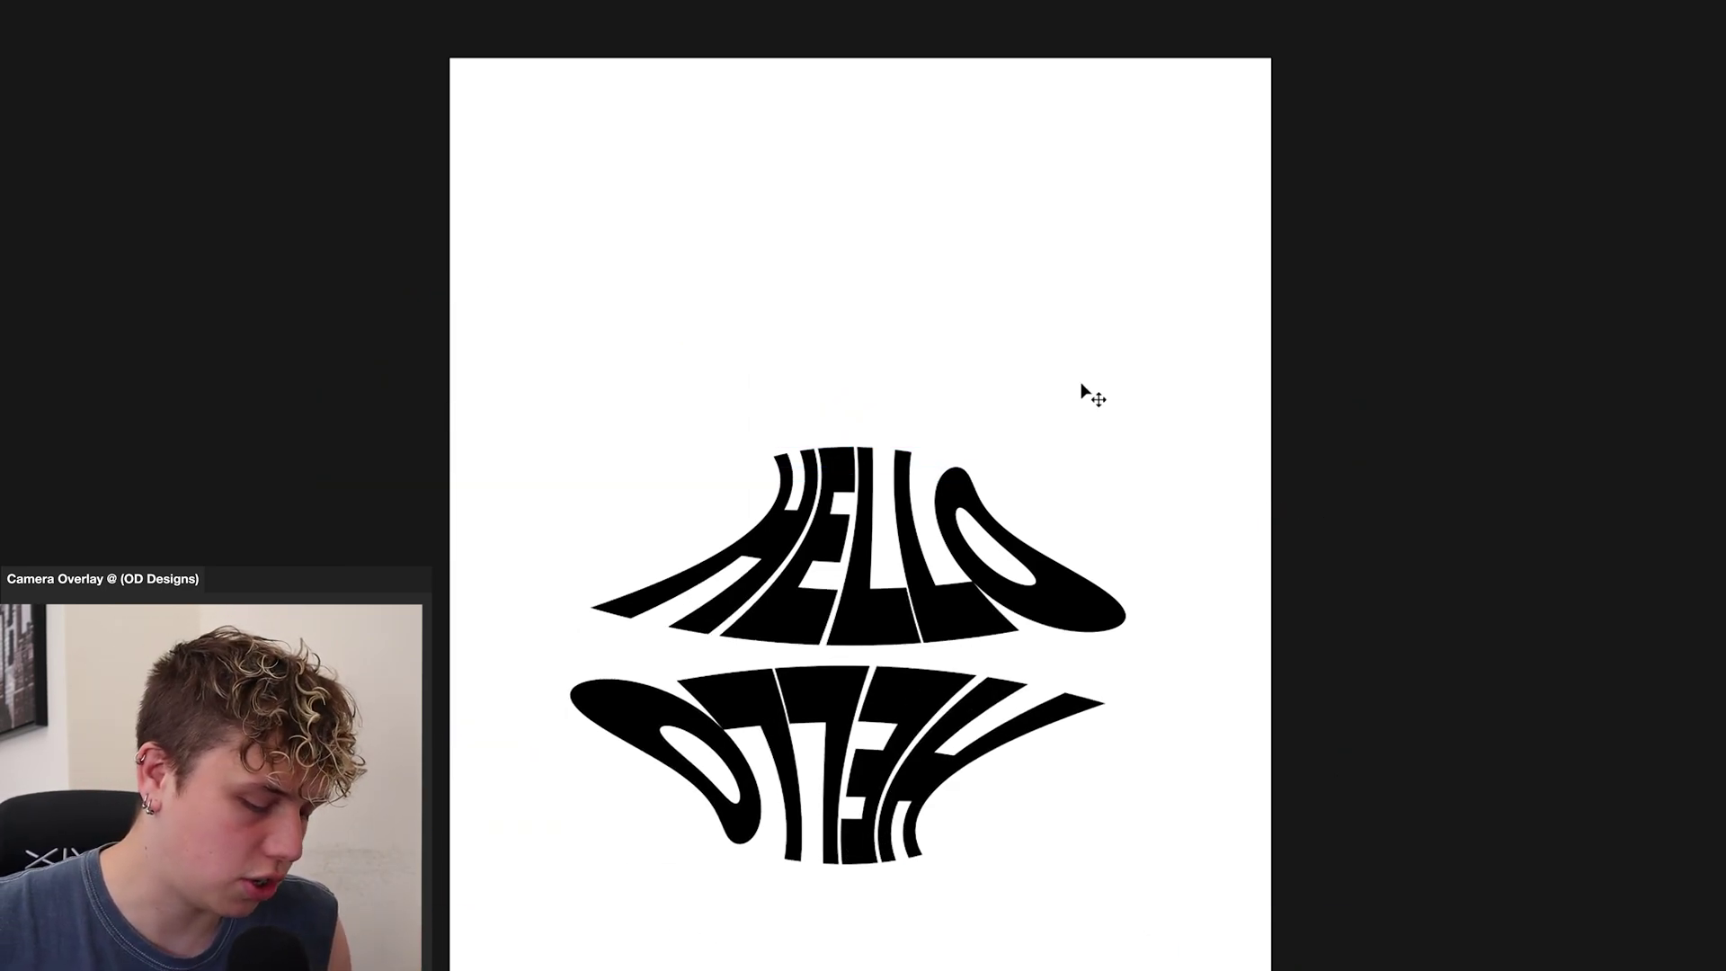
Step: Select both HELLO layers and scale them up together until they fill the page and extend past its edges
key(alt+ctrl+a)
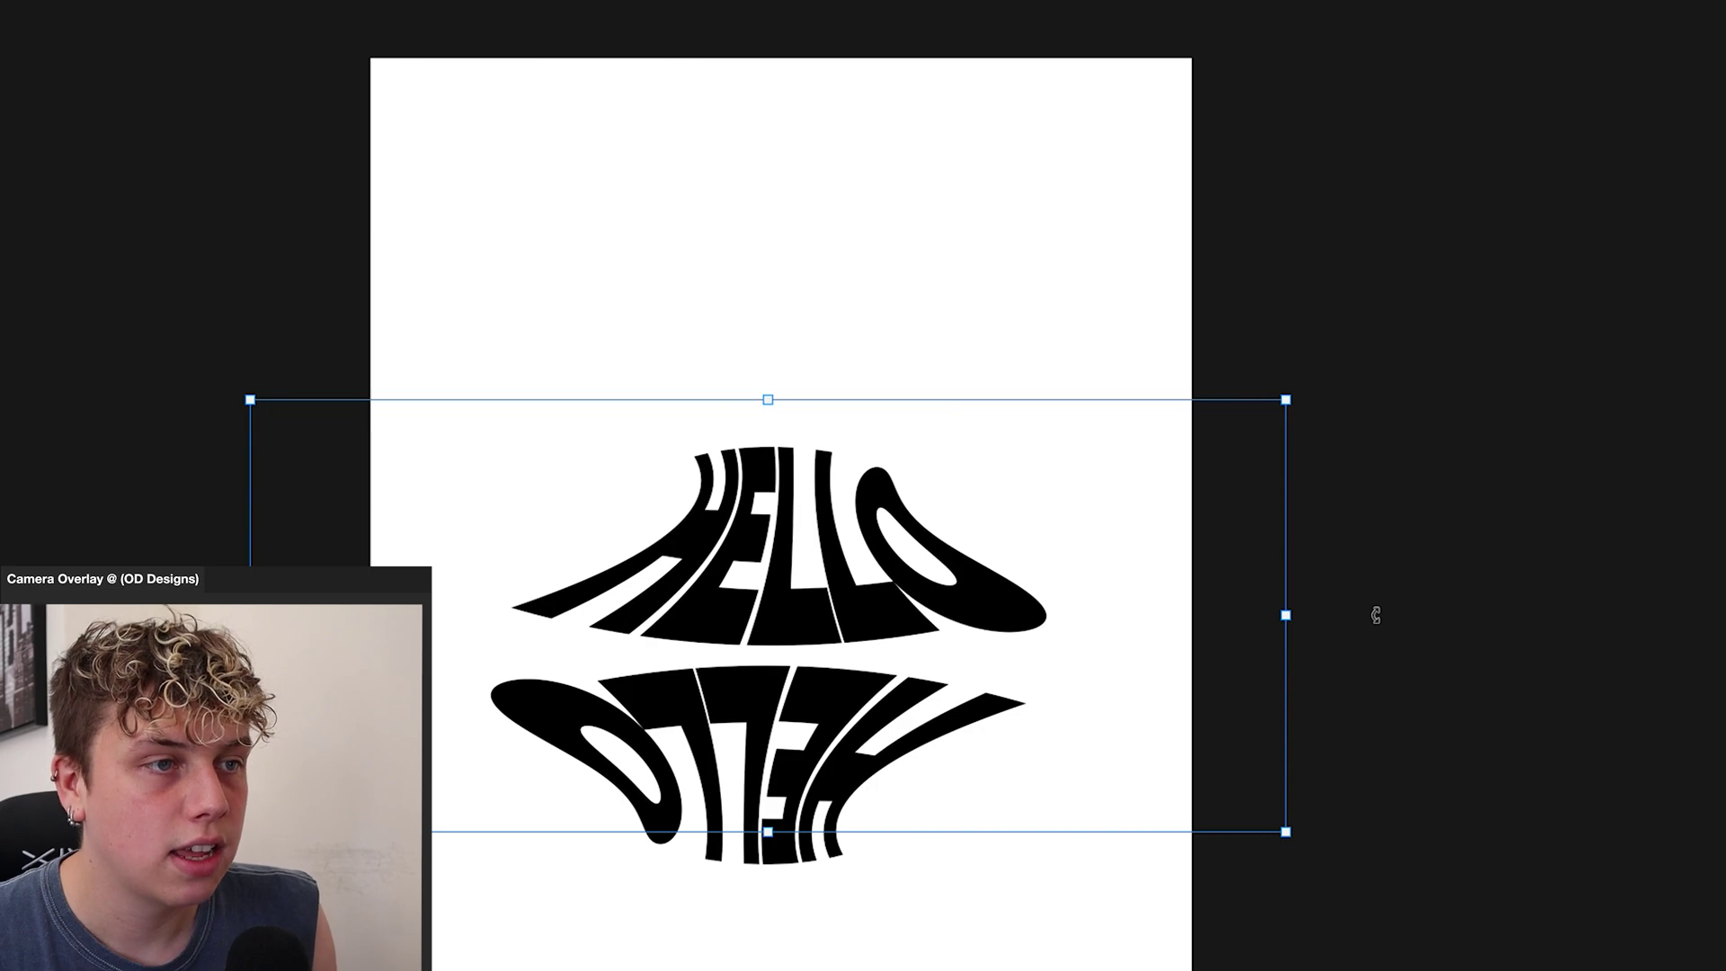
key(ctrl+minus)
drag(813, 490, 828, 165)
key(Escape)
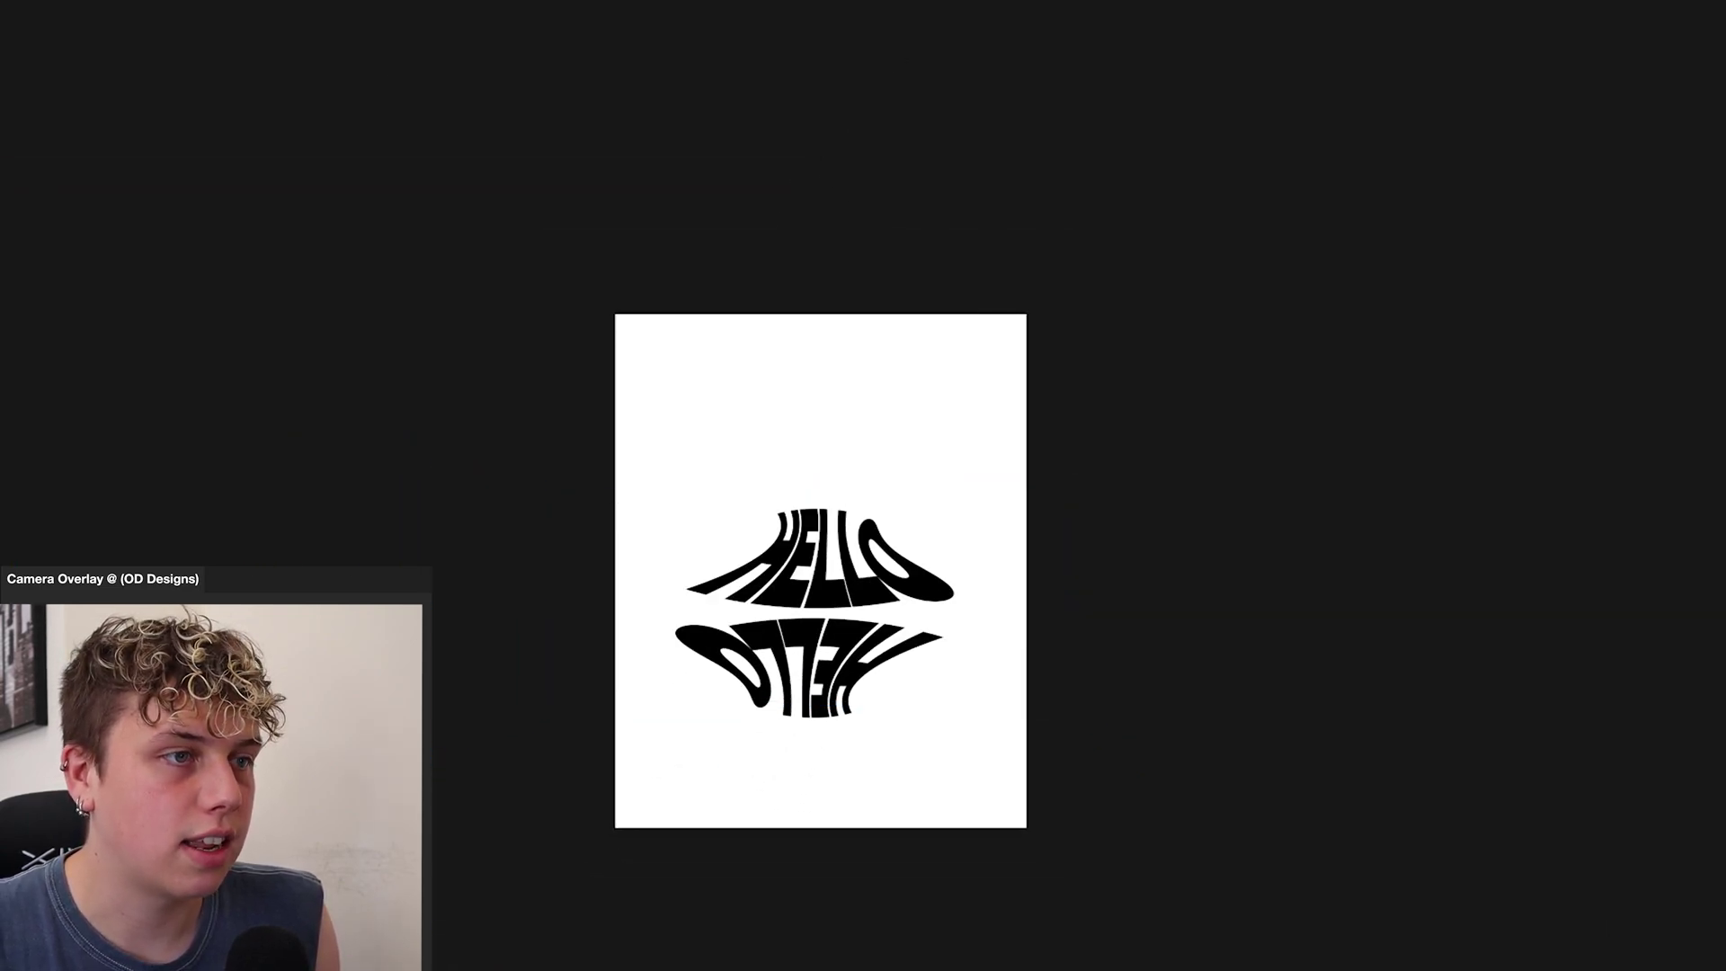
key(ctrl+t)
drag(816, 509, 813, 231)
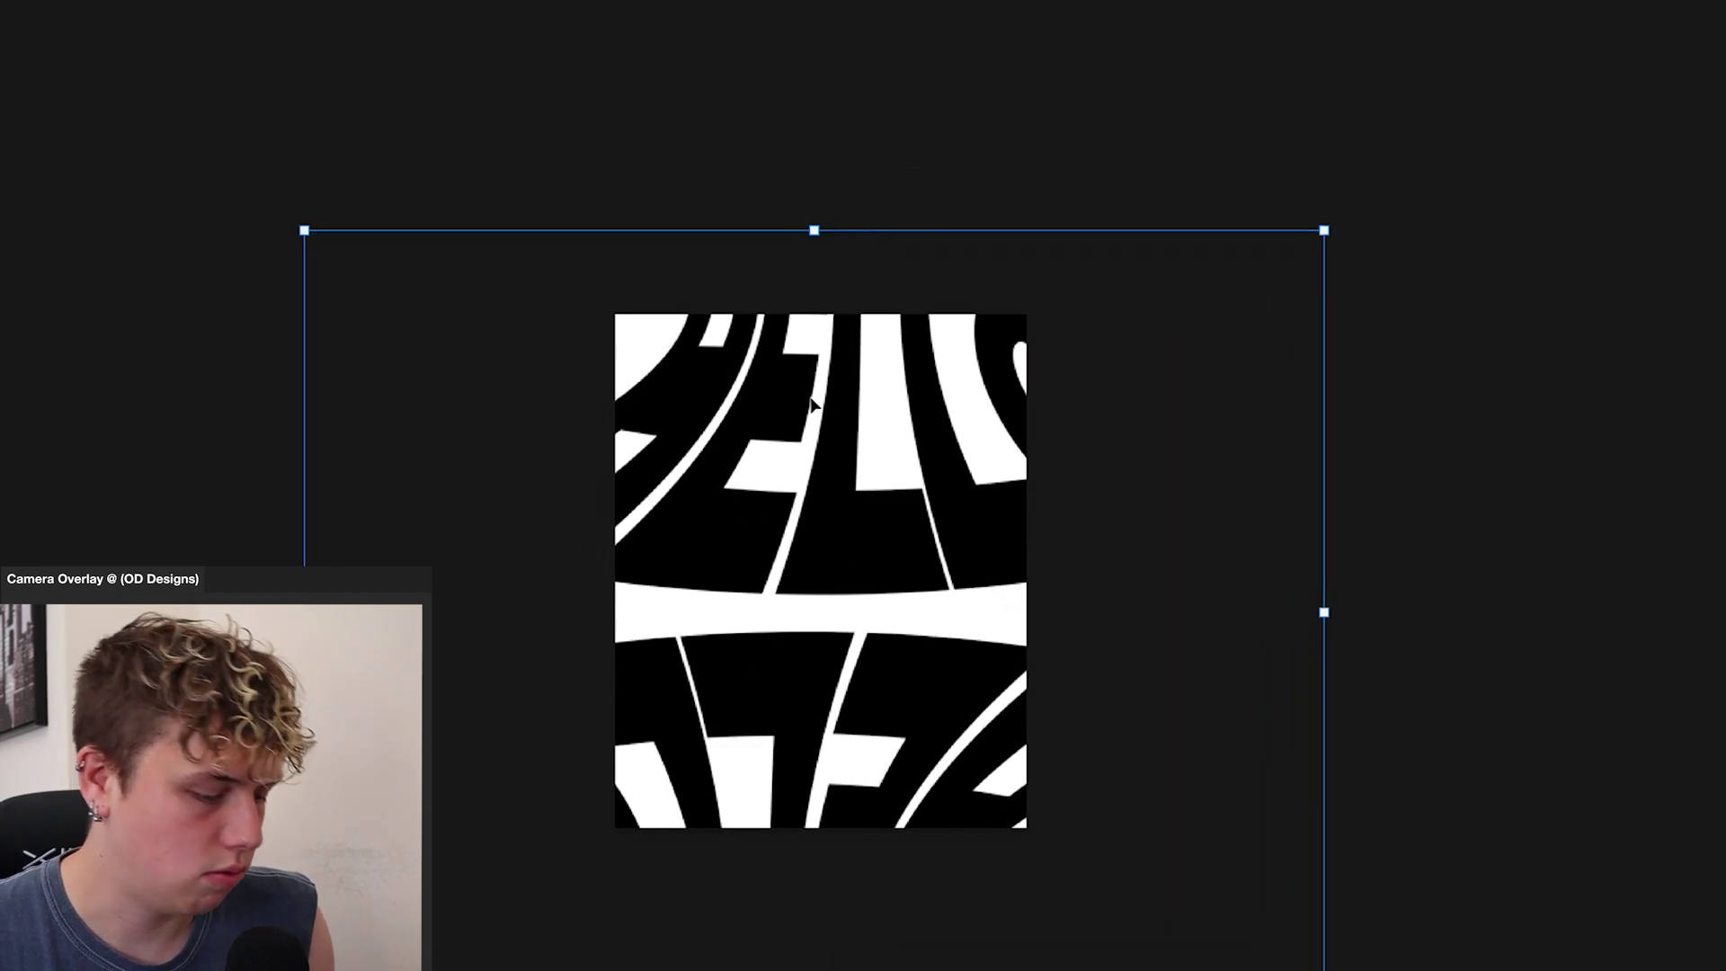
key(Return)
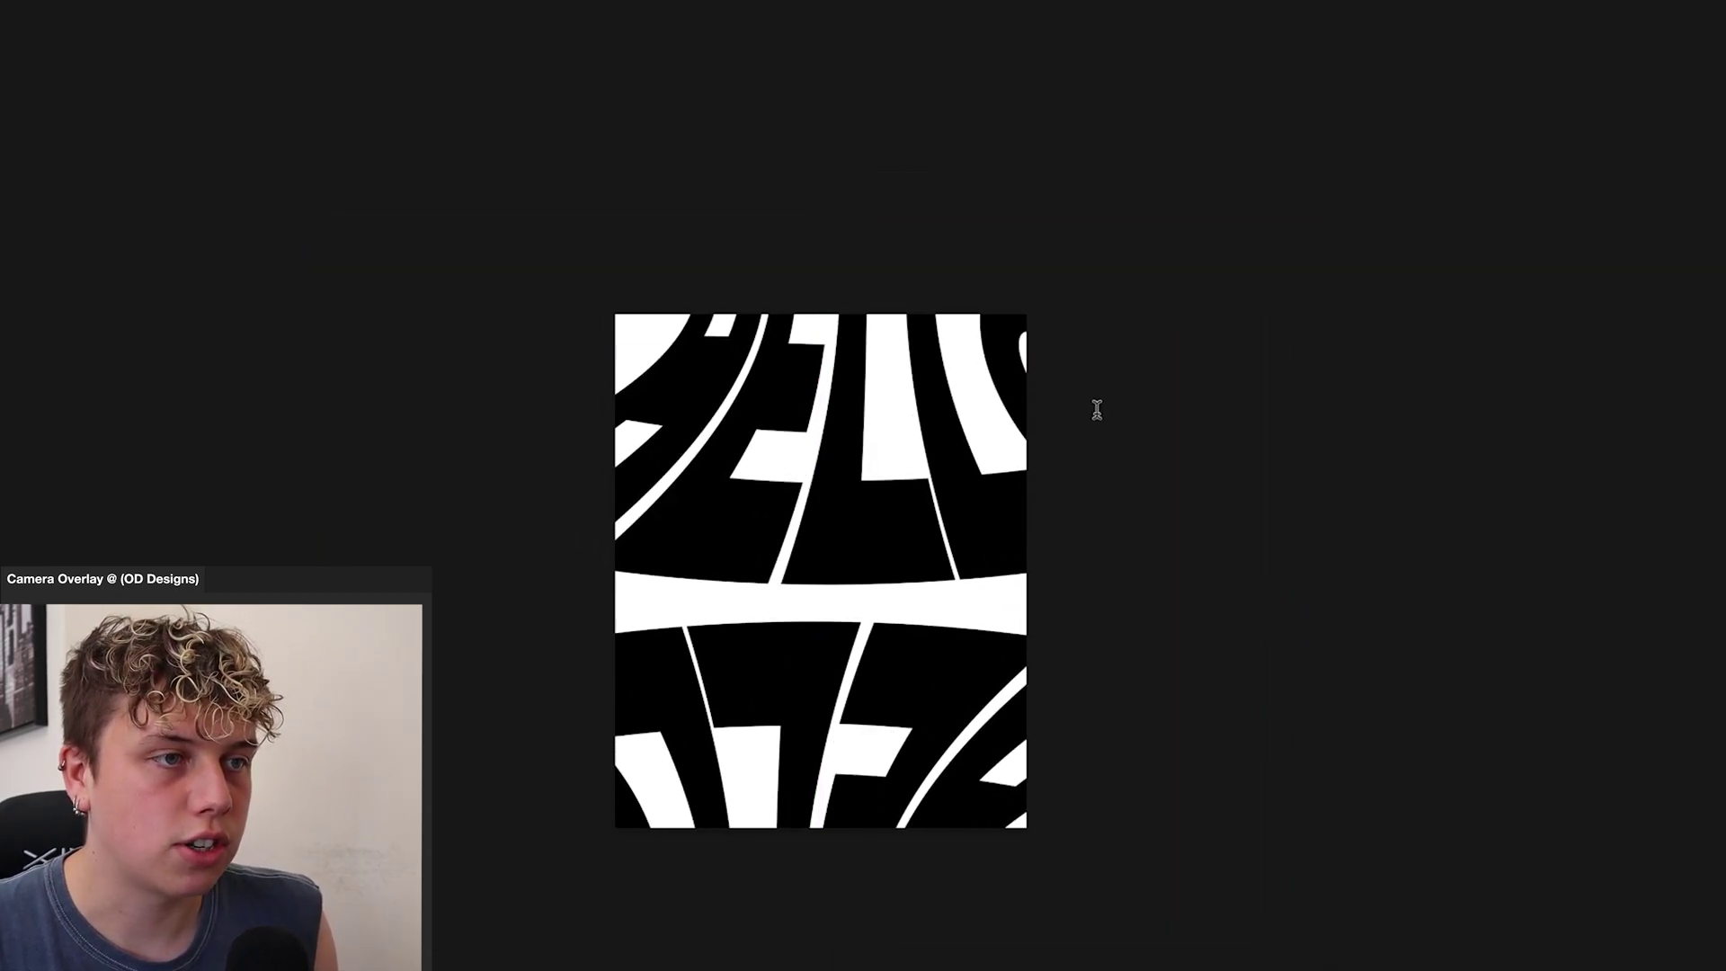
Step: Undo the enlargement, the upside-down copy and the Squeeze warp to return to plain HELLO text
key(ctrl+plus)
key(ctrl+plus)
key(ctrl+plus)
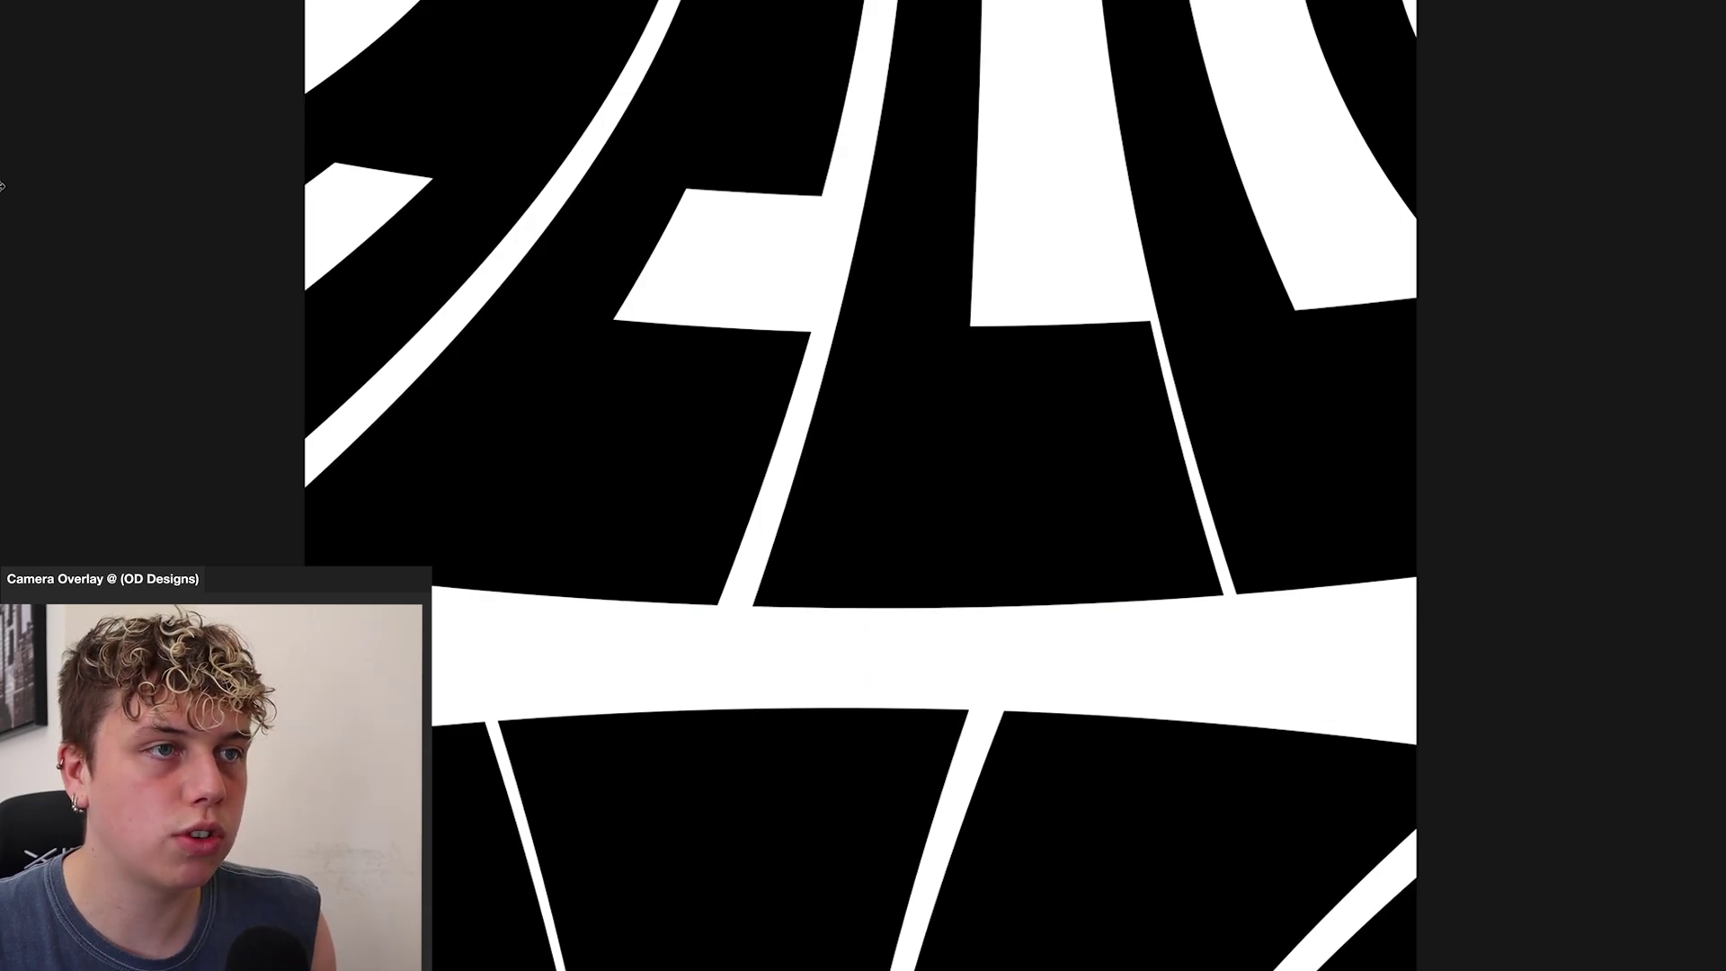
key(ctrl+0)
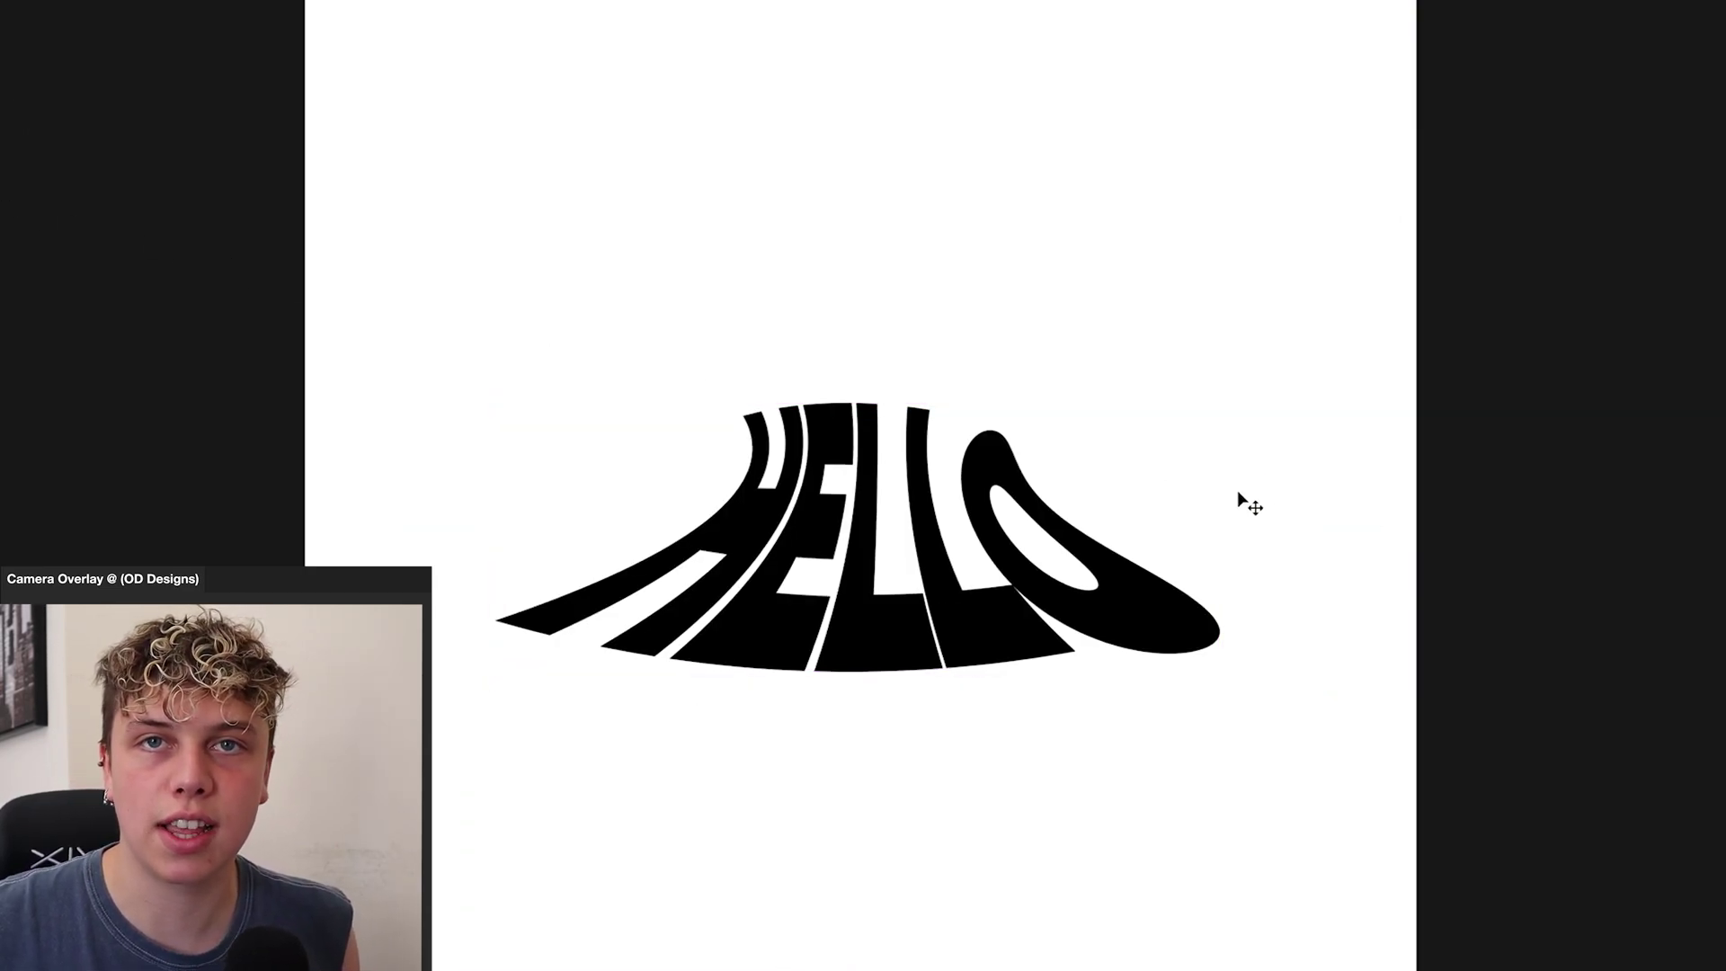
key(ctrl+z)
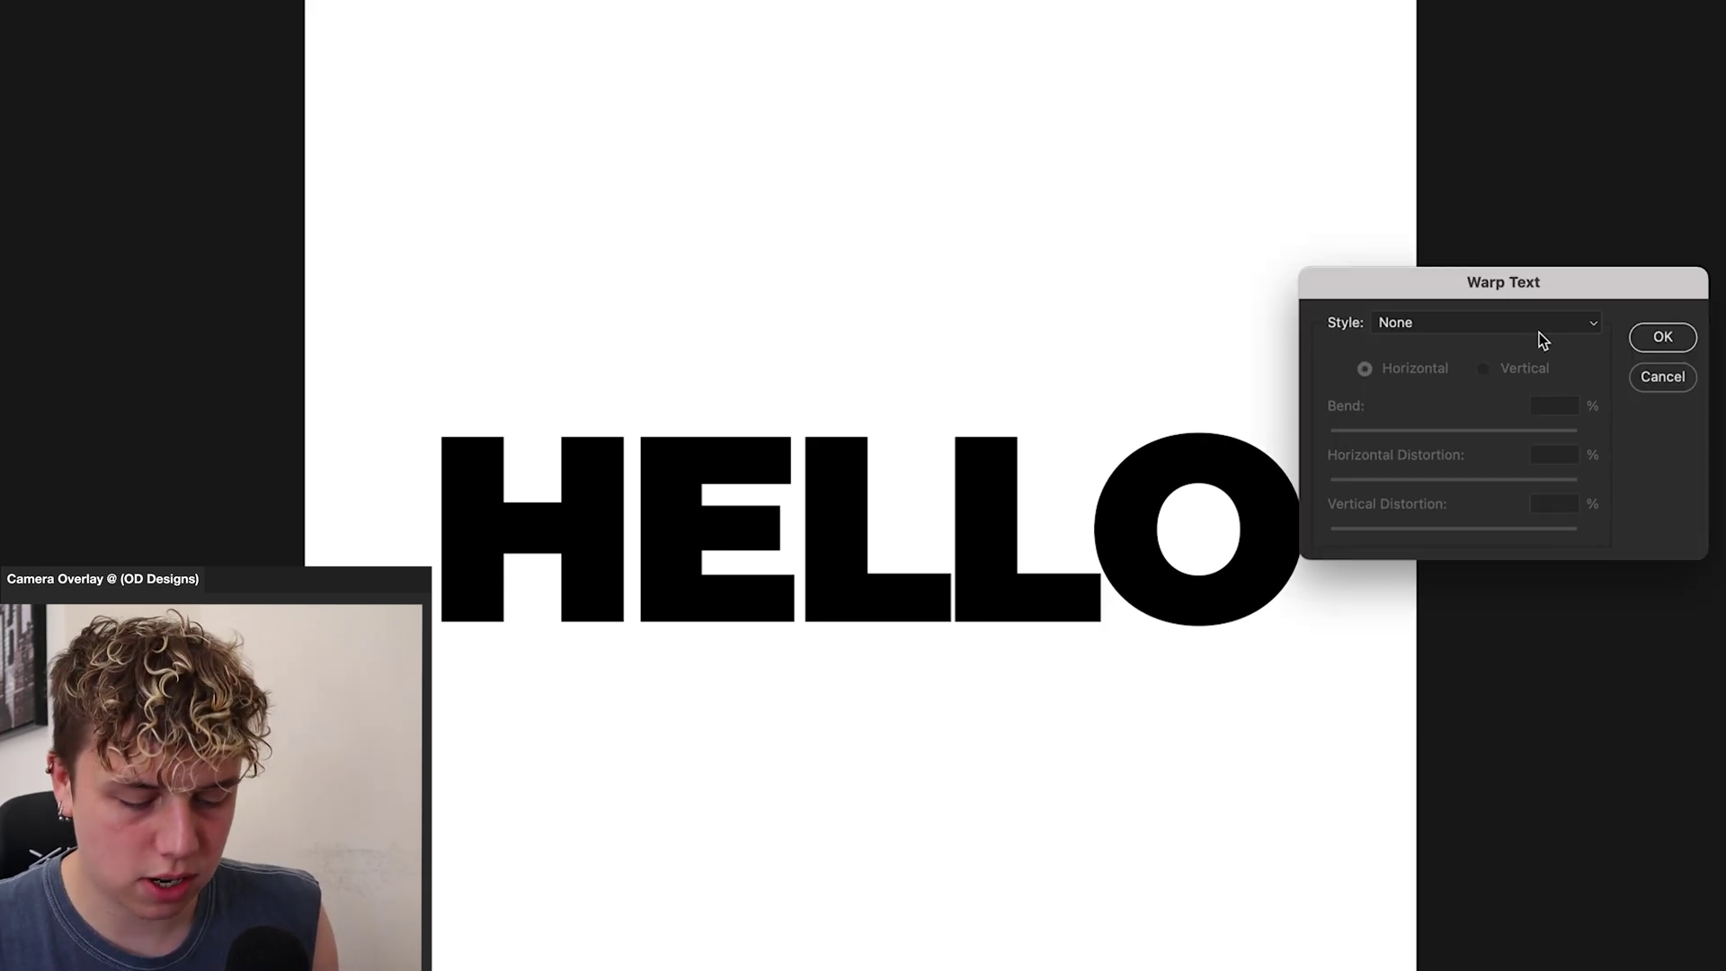
Step: Set the warp style of the HELLO text to Twist with bend -100%
click(1539, 332)
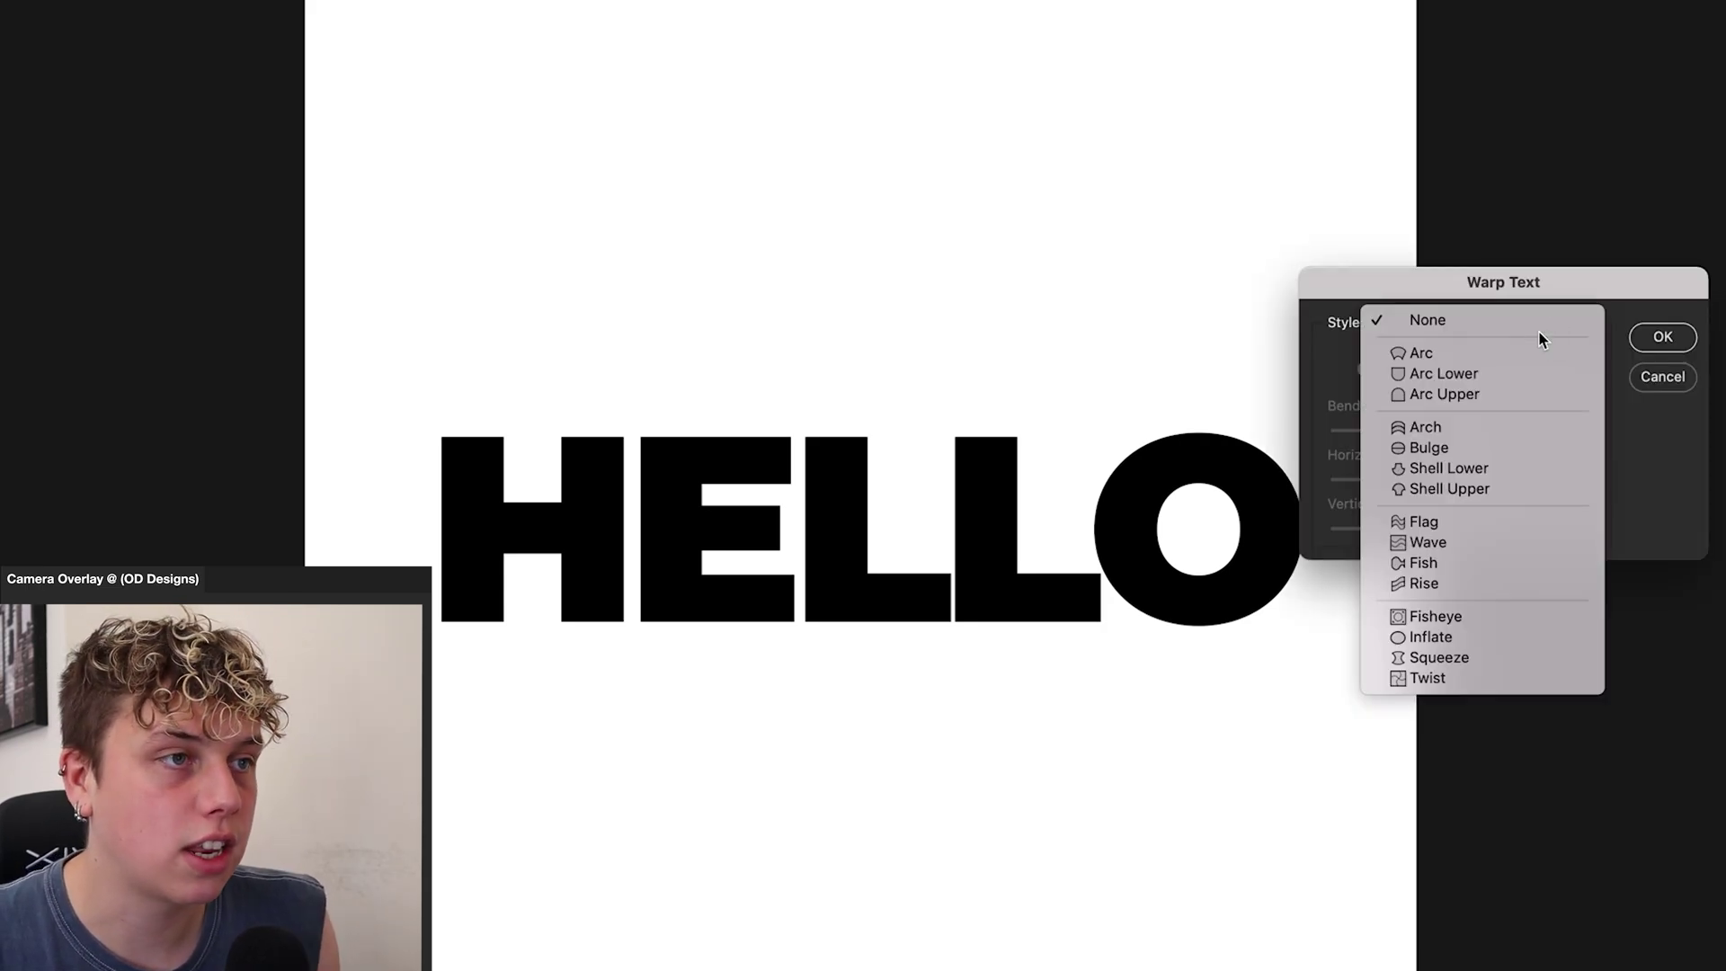
click(1529, 678)
drag(1516, 443, 1246, 414)
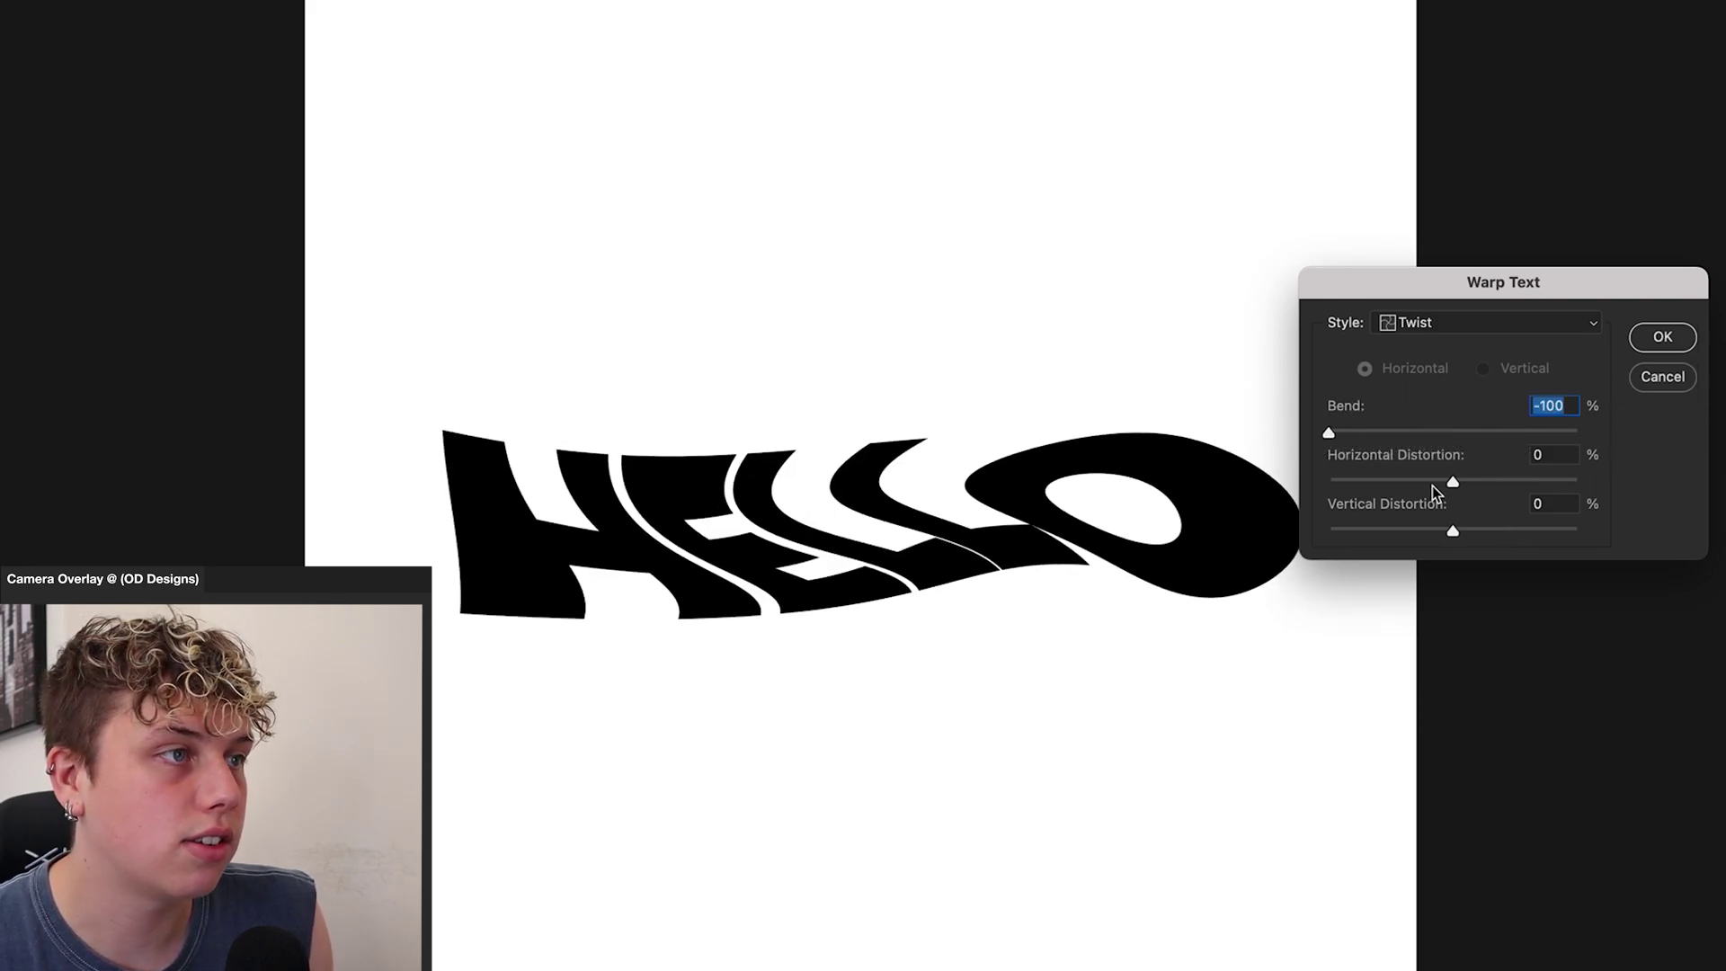
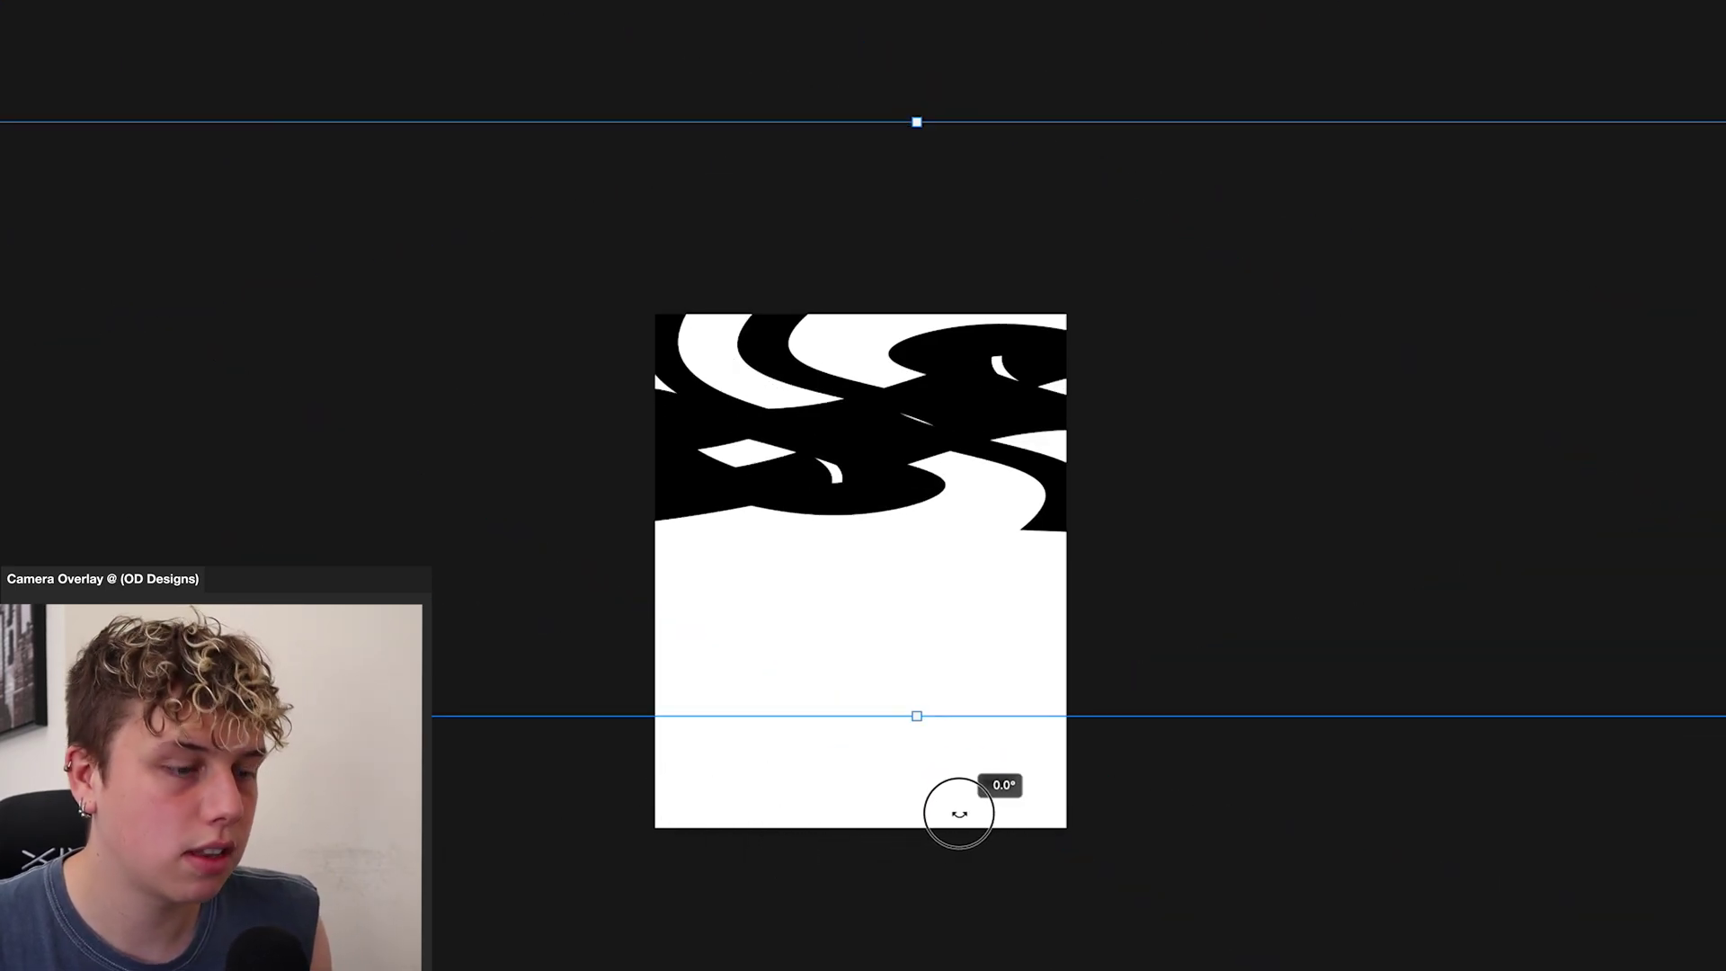
Step: Position the rotated copy of the enlarged twisted text just below the original, leaving a narrow diagonal gap between them
key(Return)
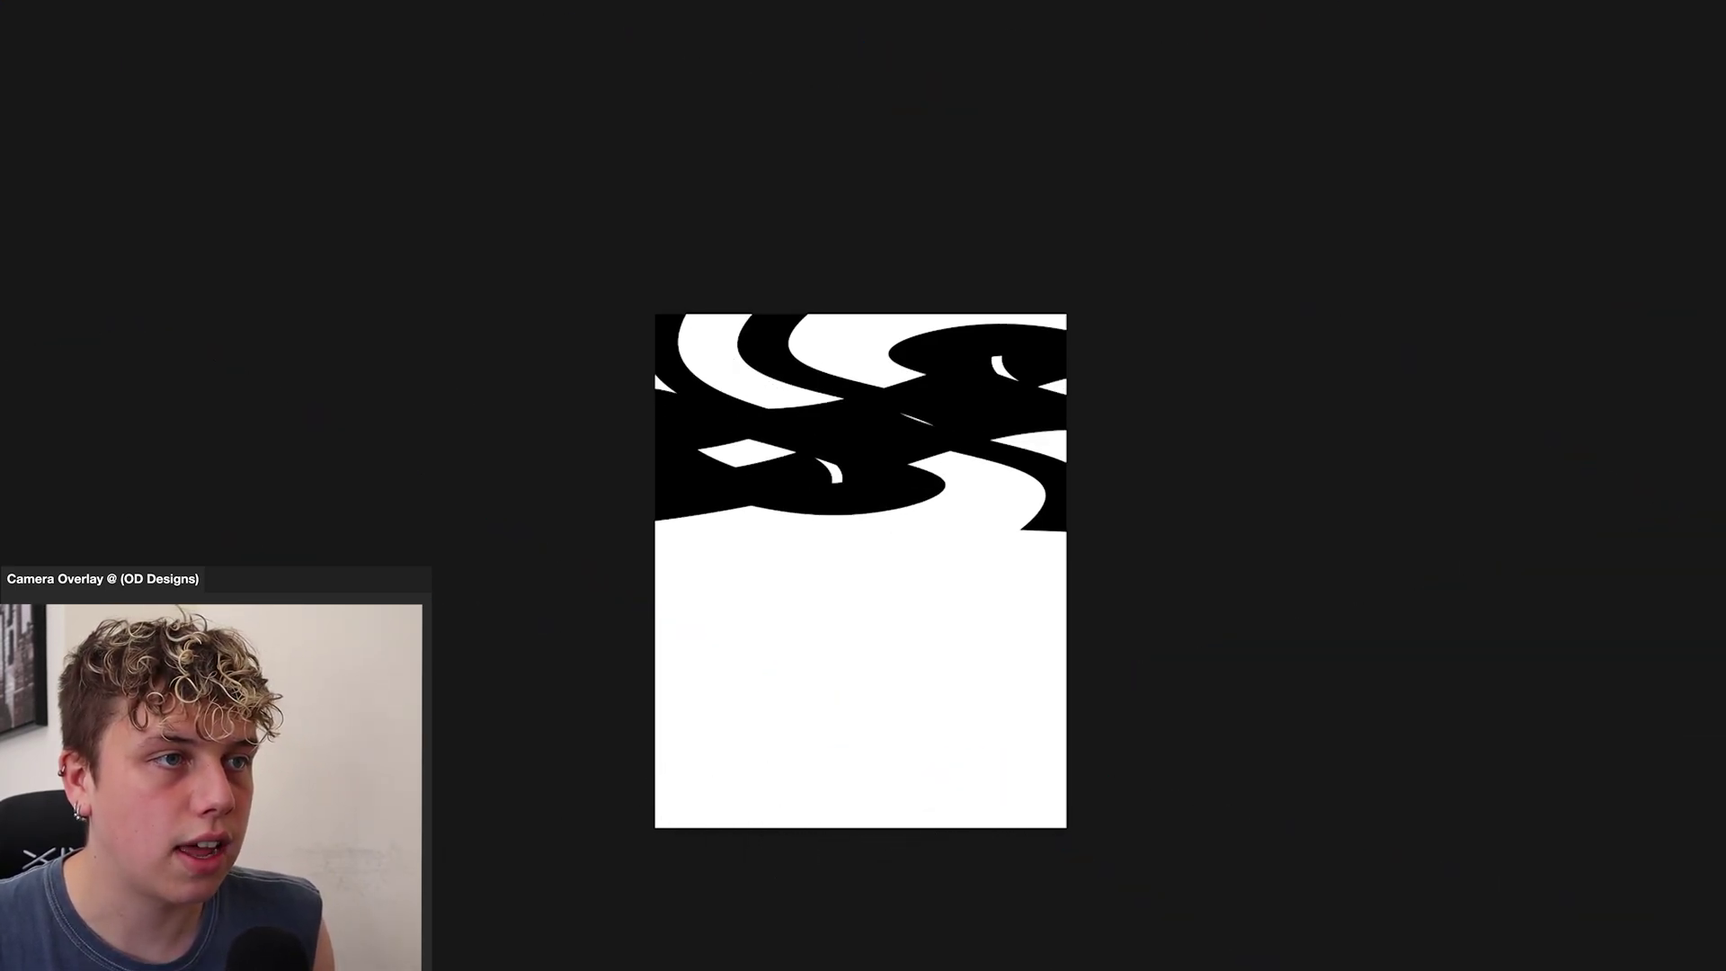
drag(682, 386, 692, 530)
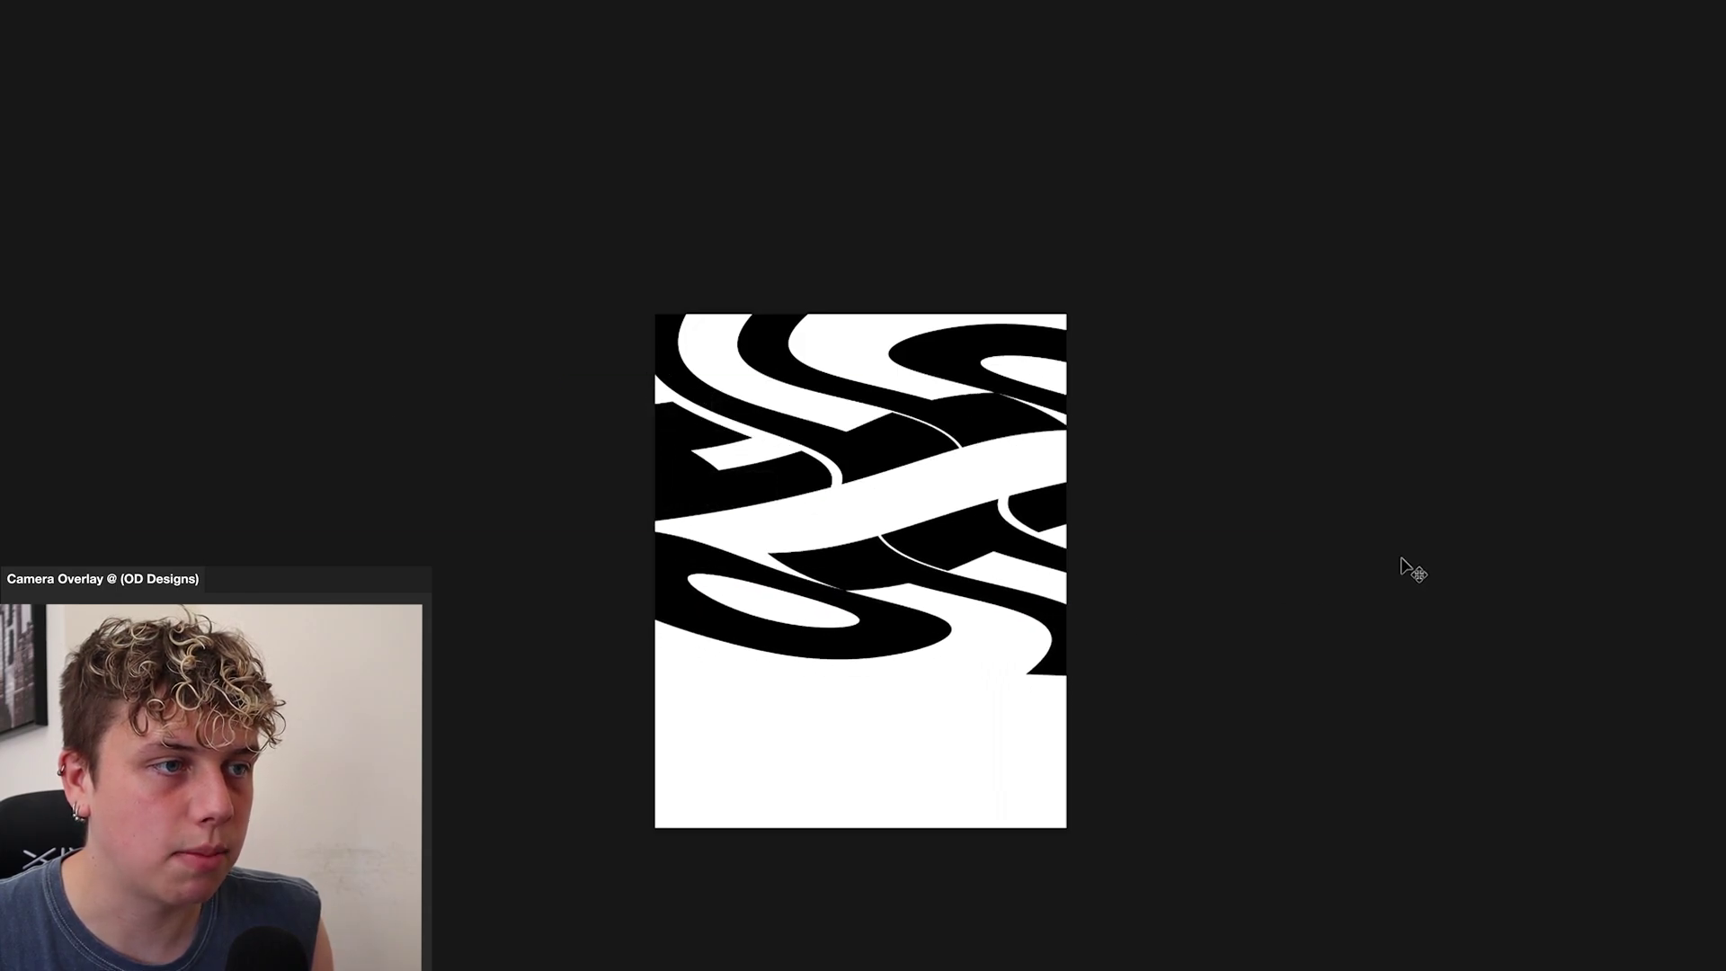
key(ctrl+plus)
key(ctrl+plus)
key(ctrl+plus)
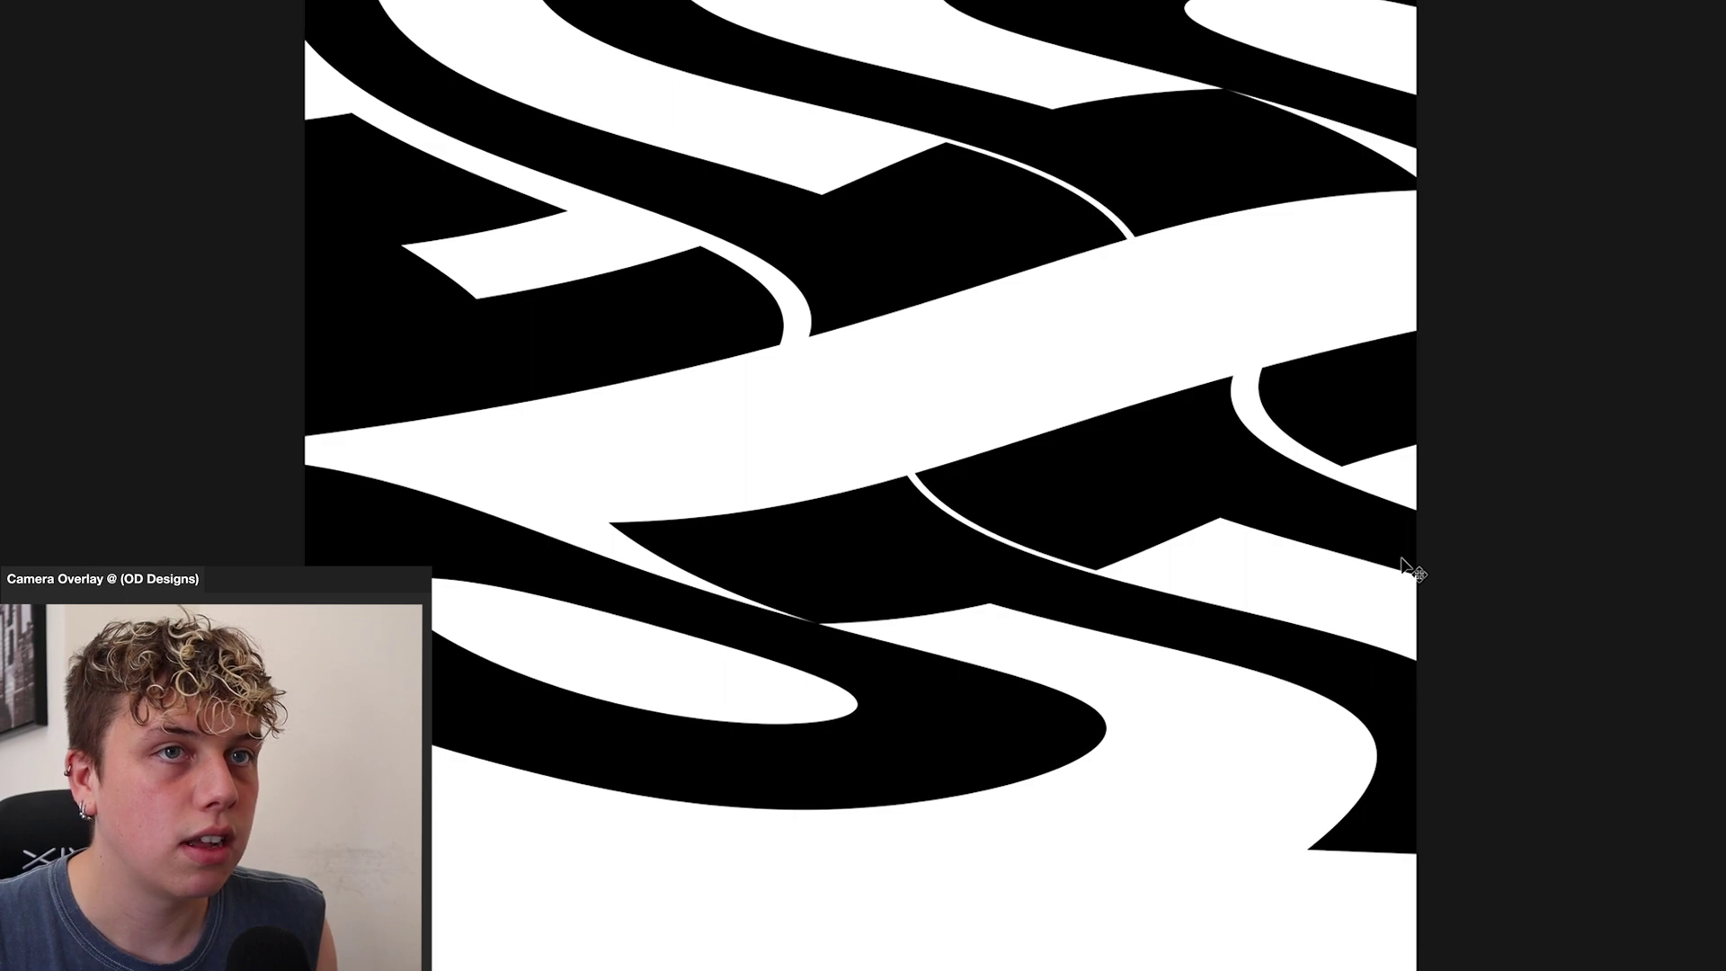
drag(1233, 494, 931, 468)
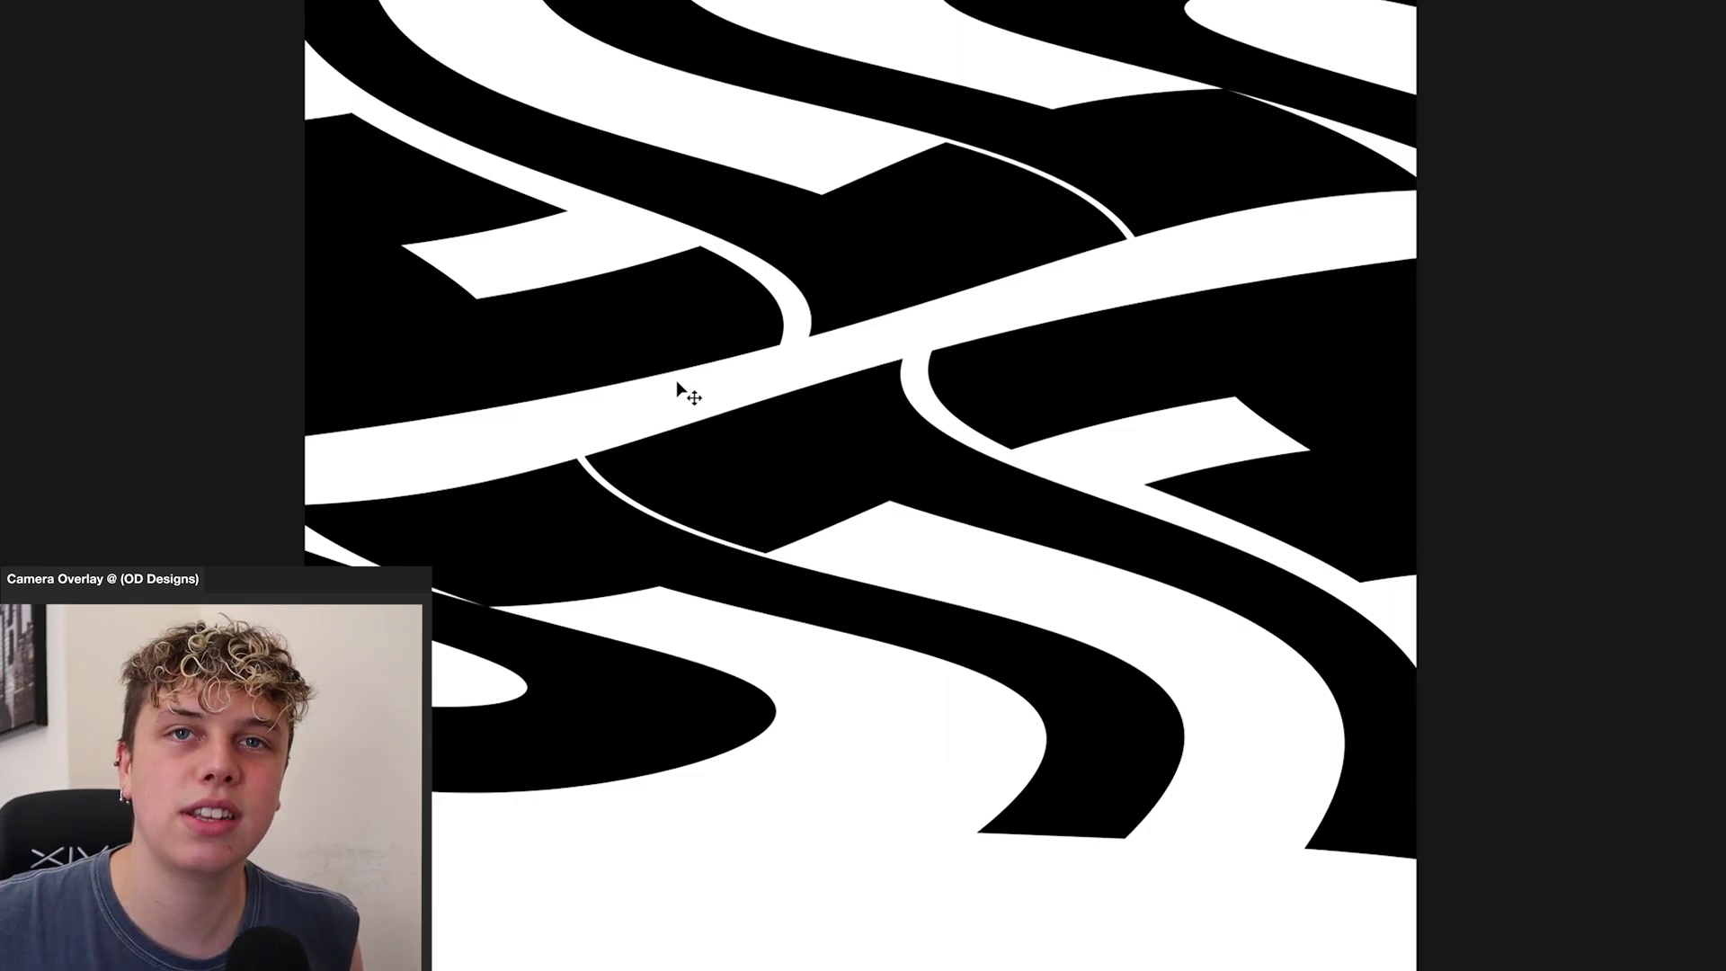
Step: Undo the twisted two-layer layout and its warp to return to plain HELLO text
key(super+minus)
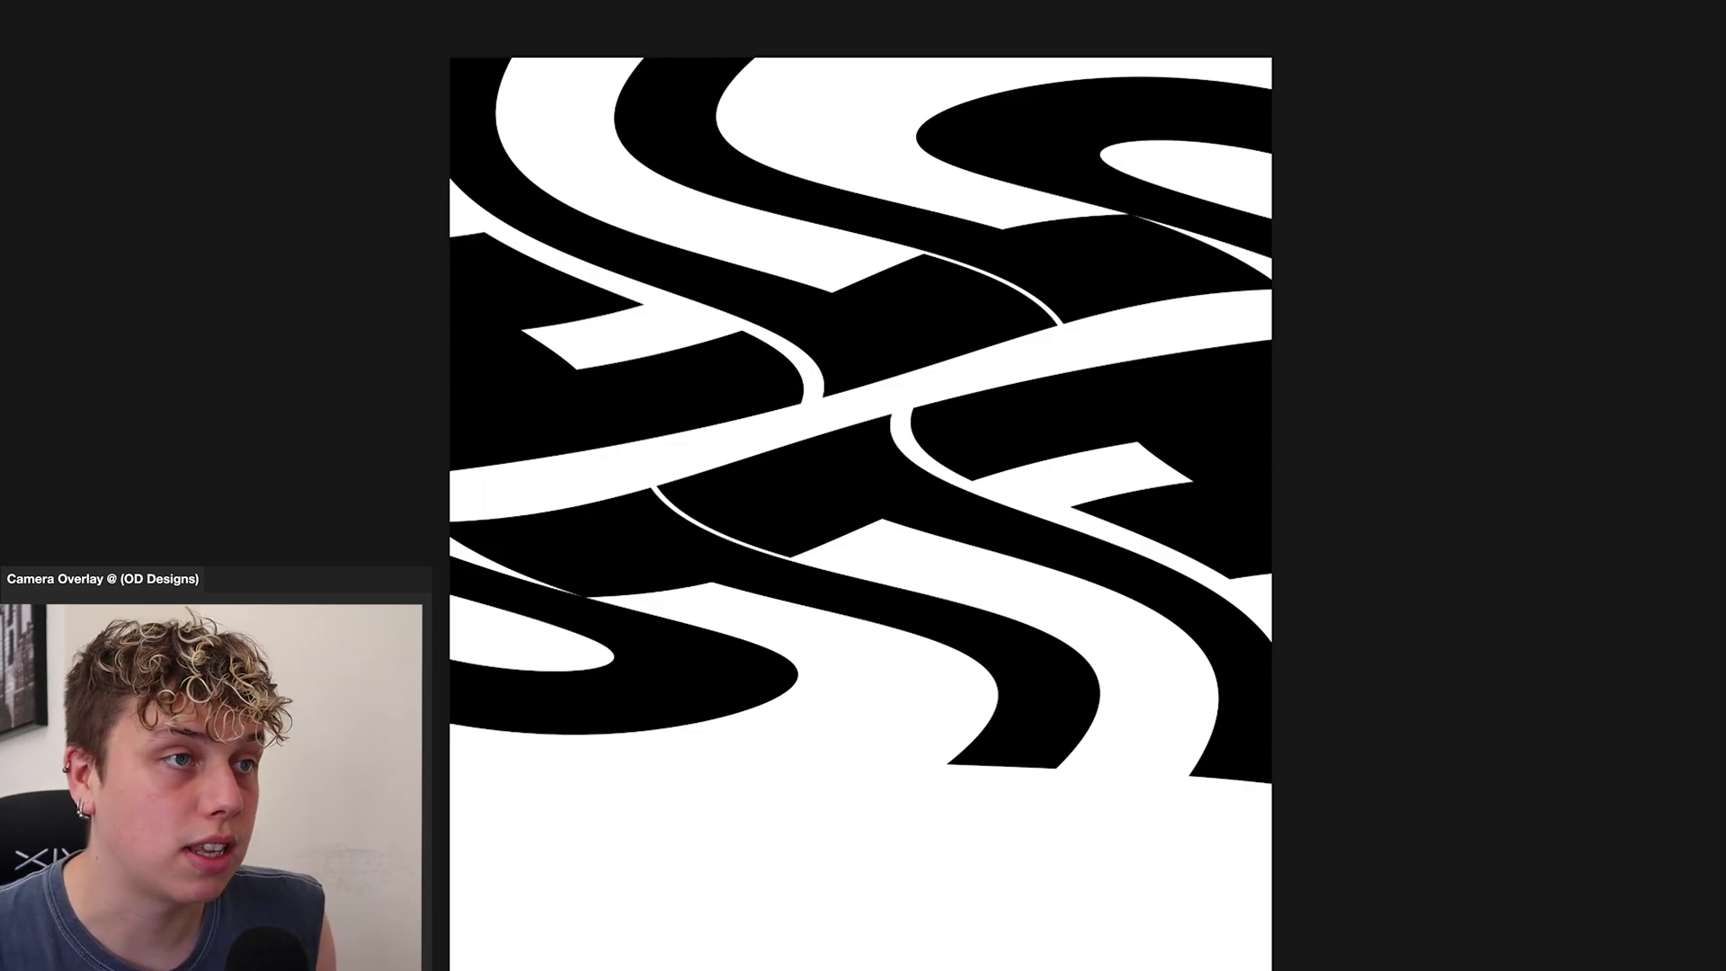
key(super+z)
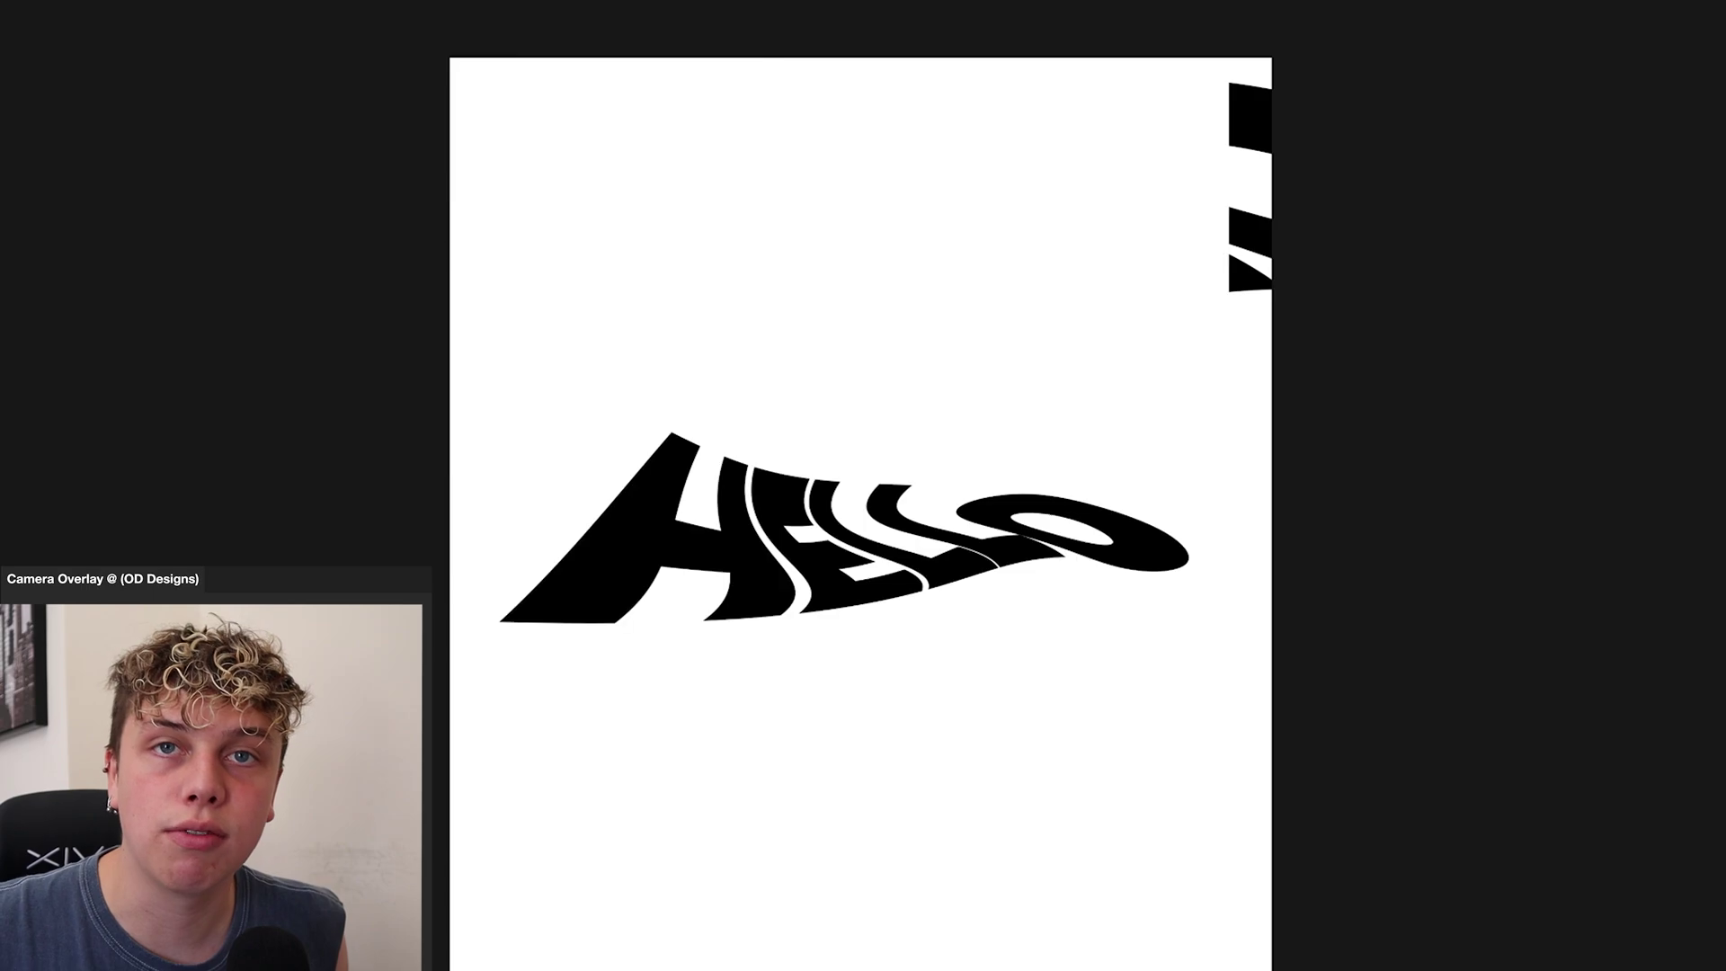
key(super+z)
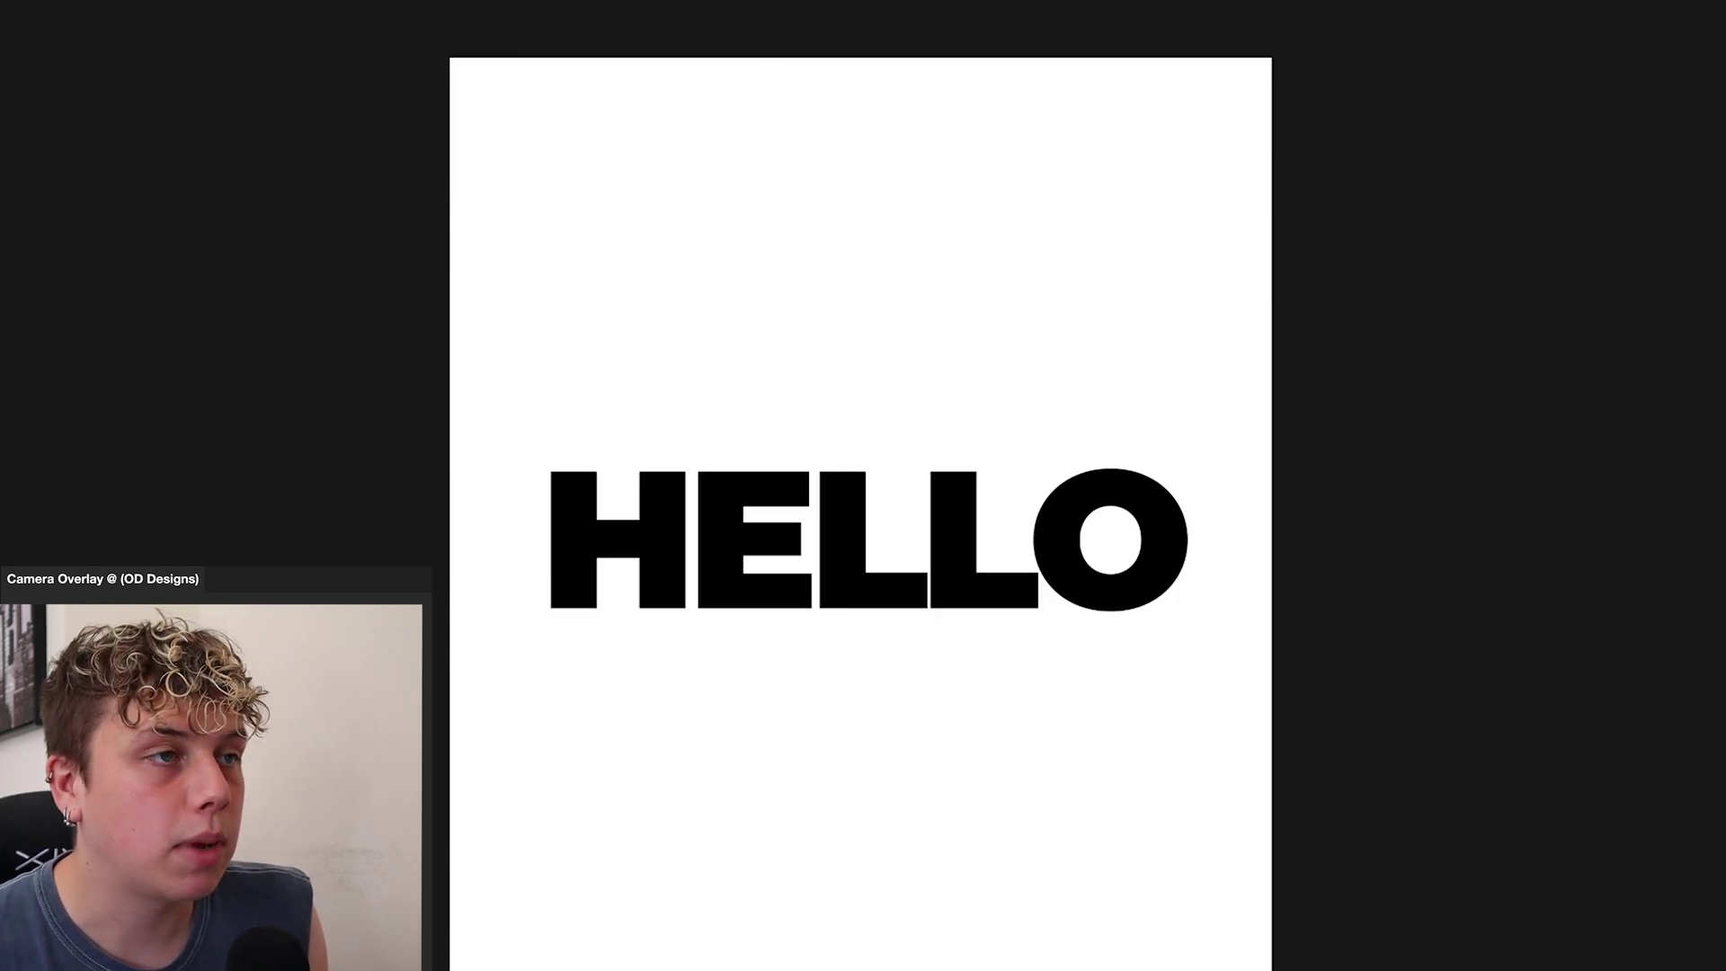
click(1556, 325)
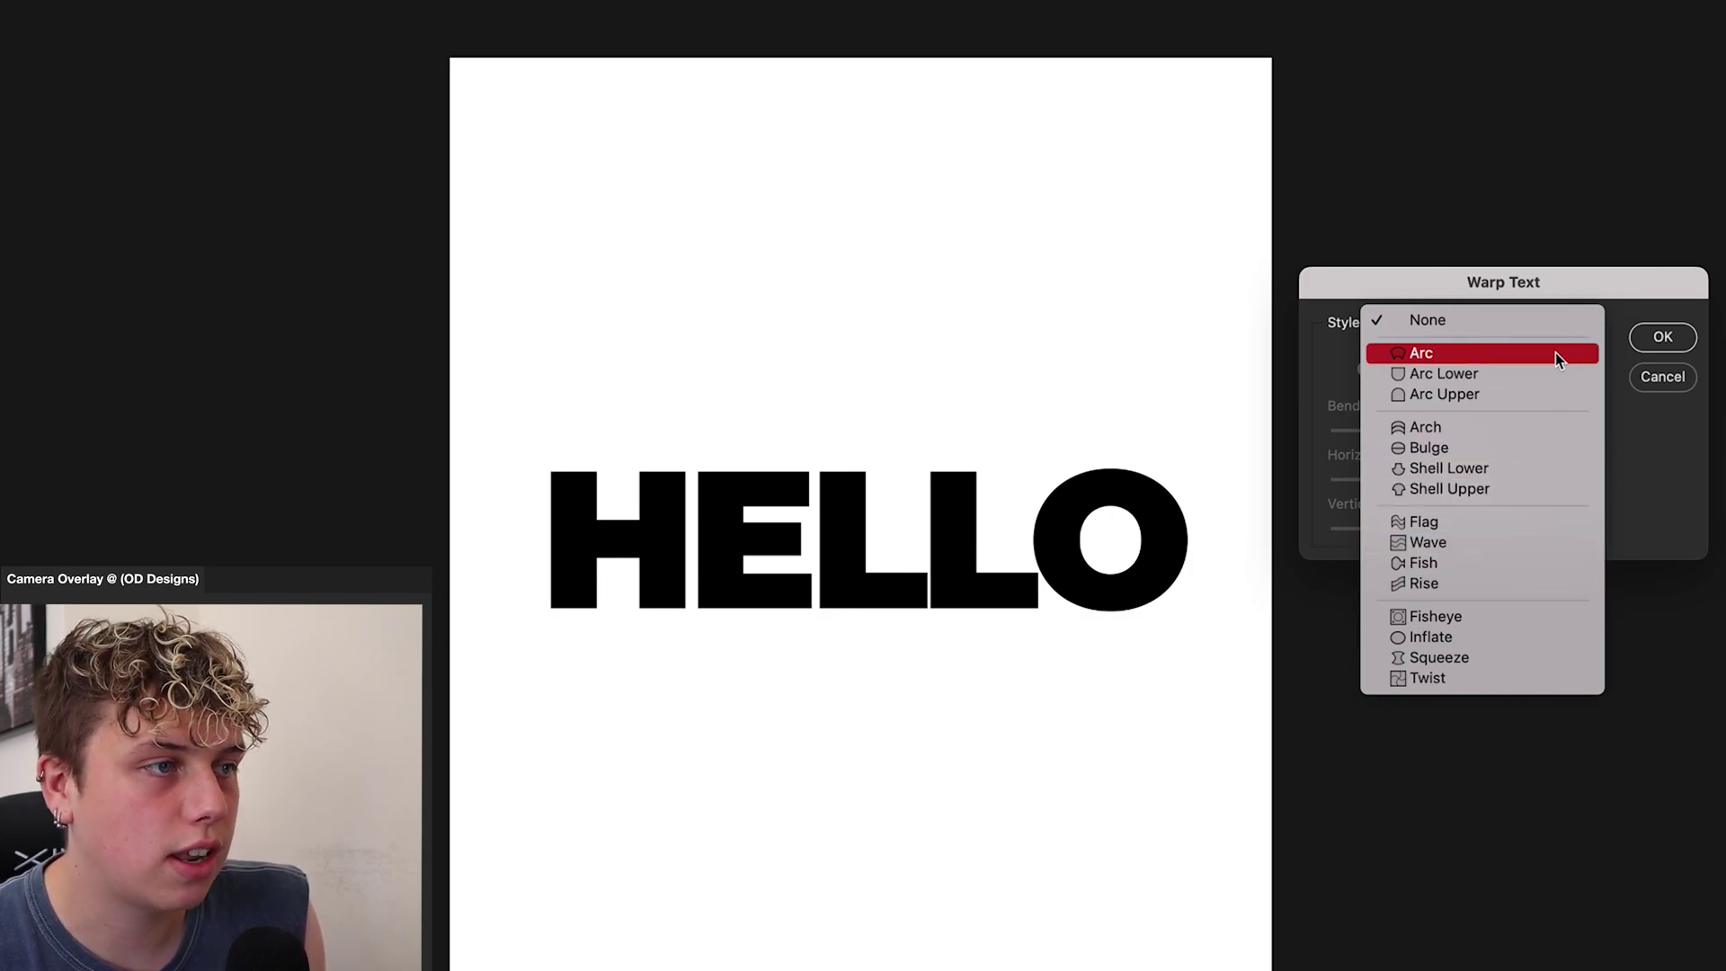
click(1671, 446)
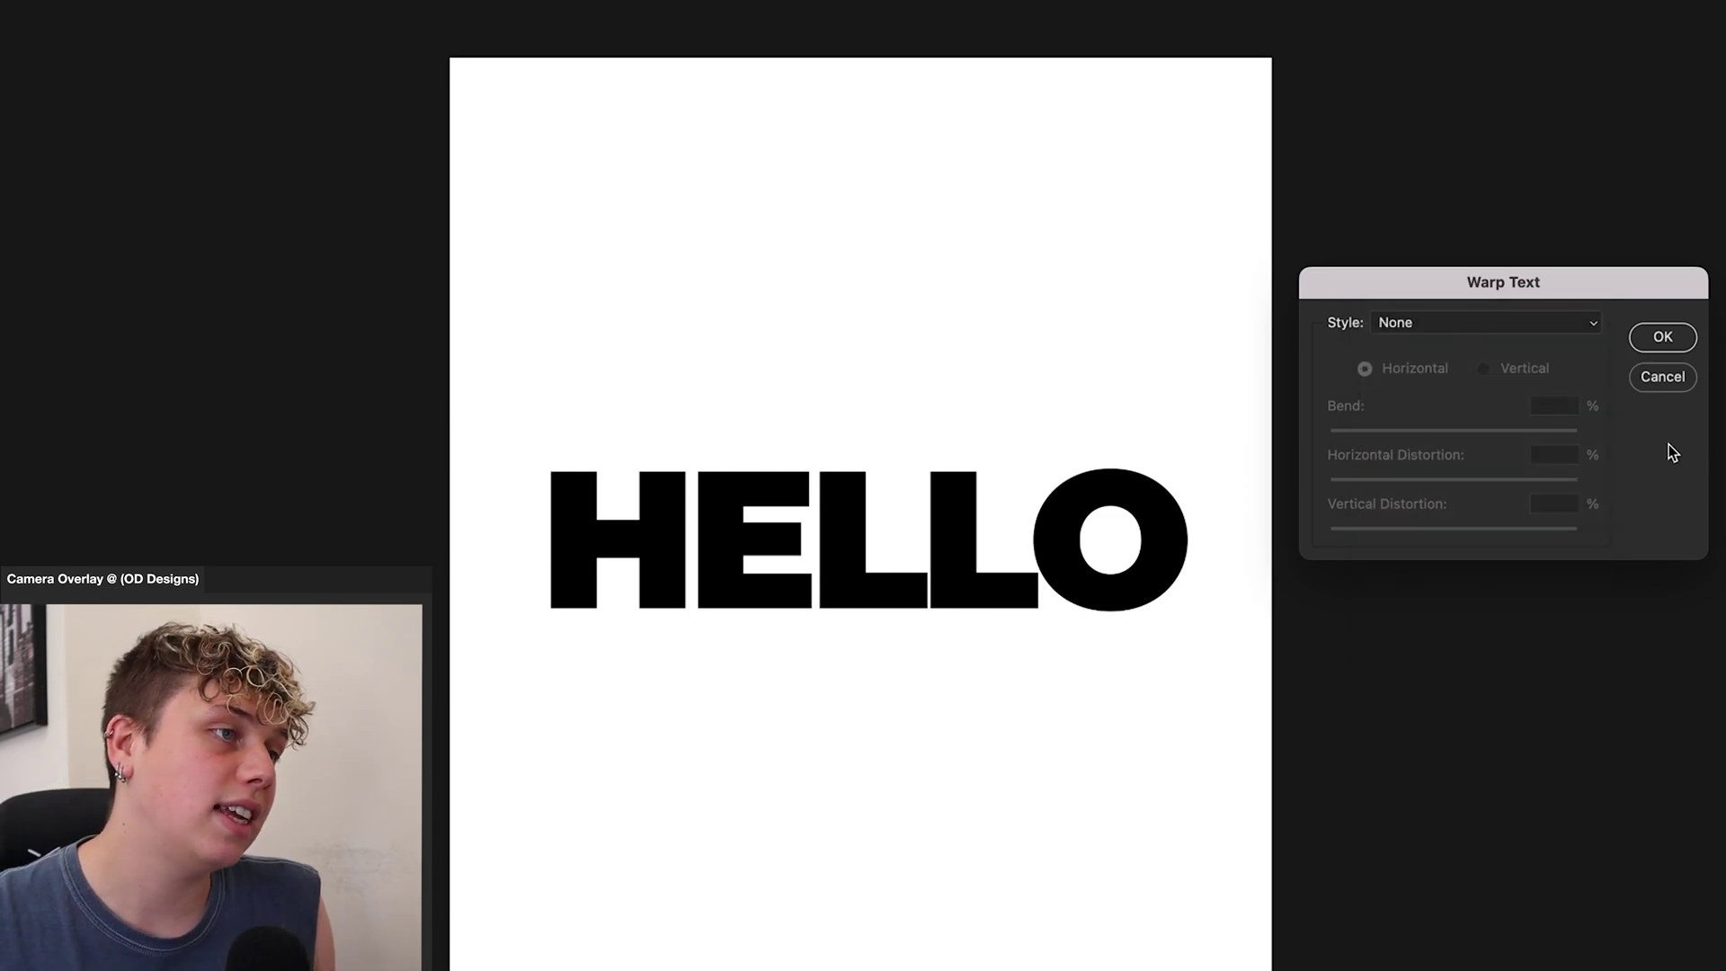